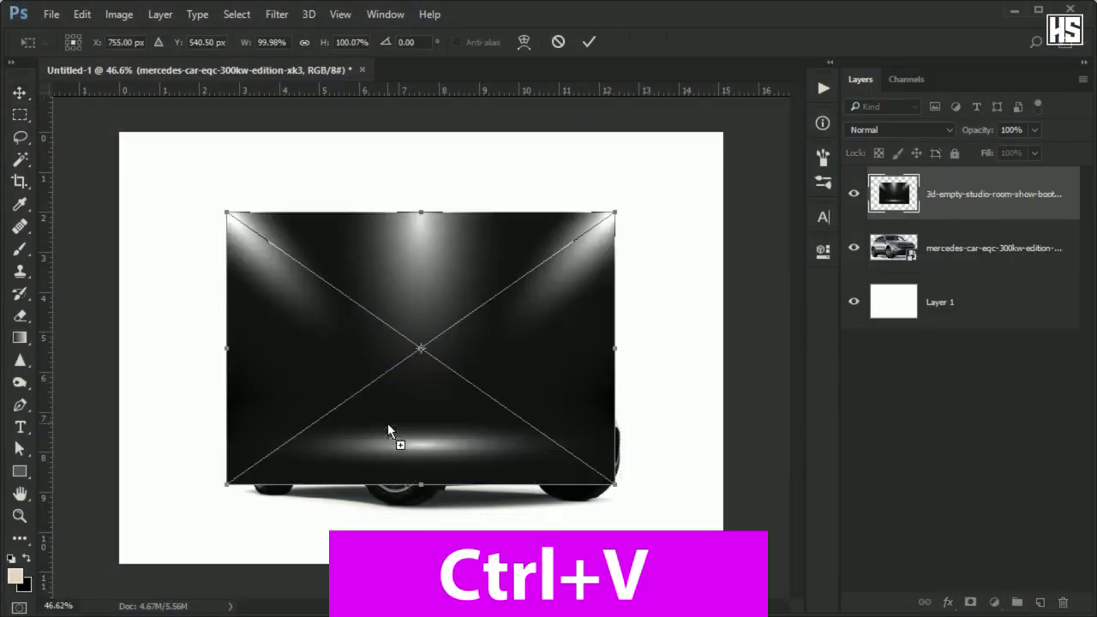
Scale the studio backdrop to fill the canvas and move the Mercedes layer above it
drag(615, 484, 701, 544)
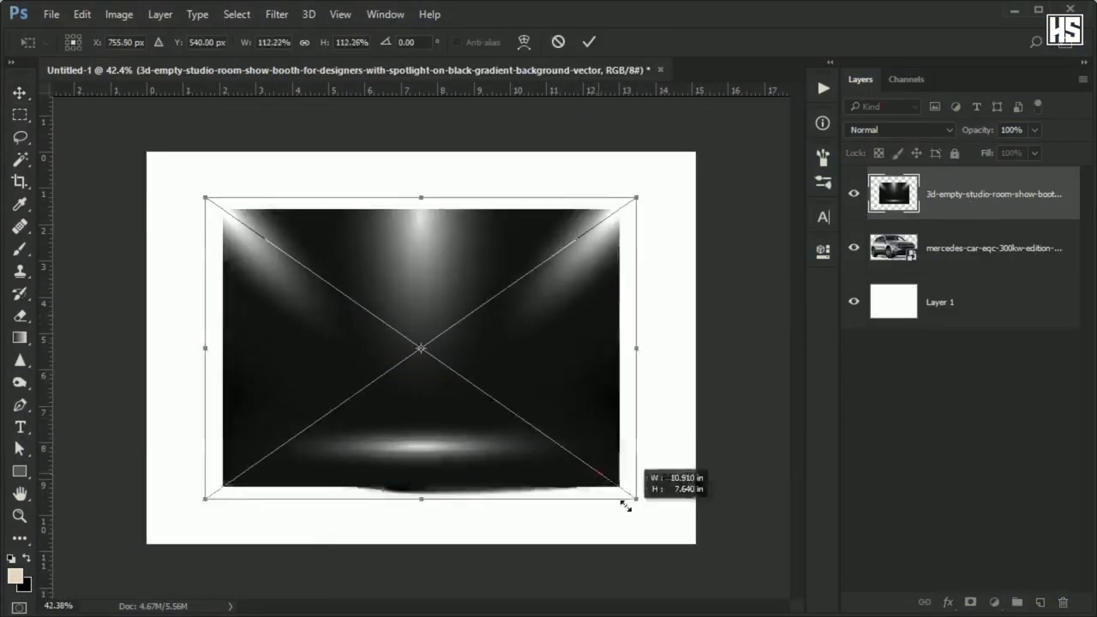
key(Return)
mouse_move(994, 247)
mouse_down()
mouse_move(1002, 250)
mouse_move(951, 176)
mouse_up()
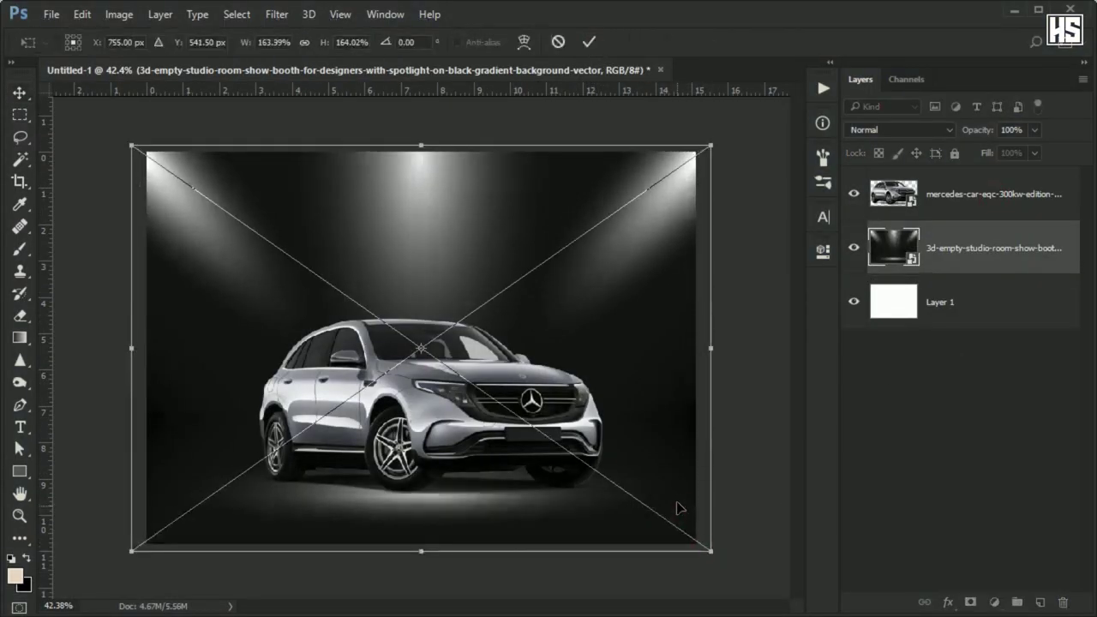
Clip a Levels adjustment with output white 226 to the car, then paste the HUD graphic
click(975, 195)
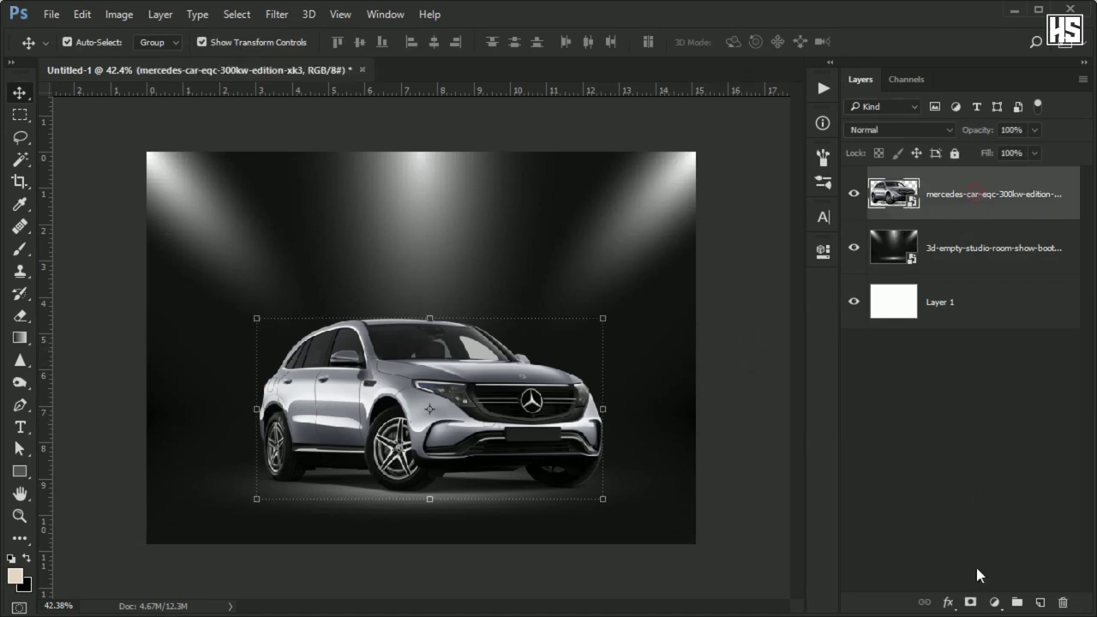
click(994, 603)
click(966, 313)
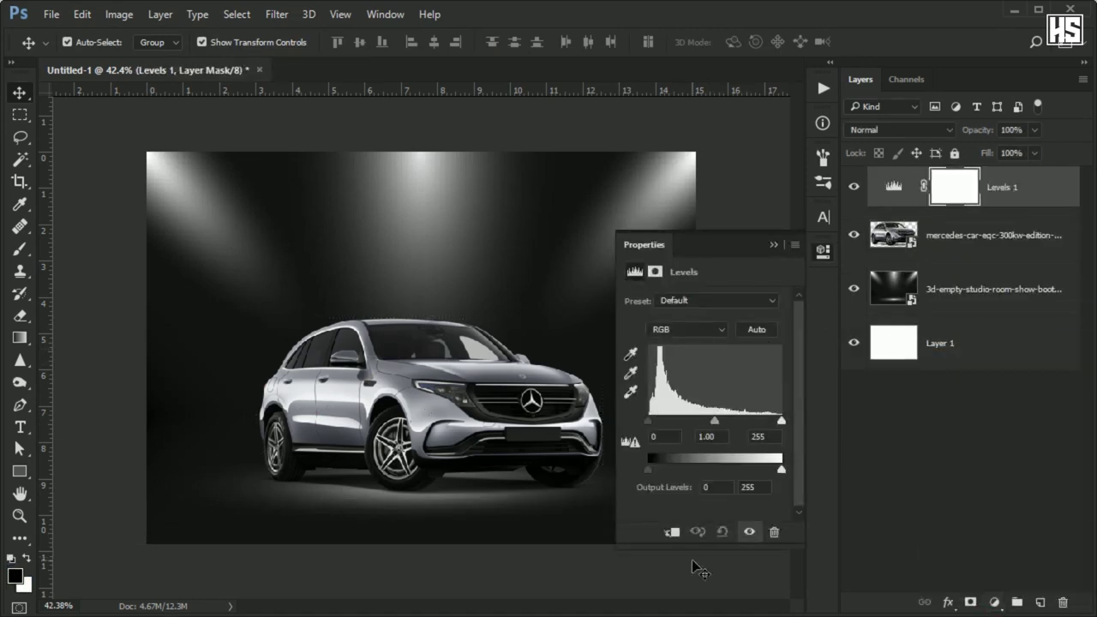
click(670, 533)
mouse_move(781, 476)
mouse_down()
mouse_move(754, 472)
mouse_move(767, 470)
mouse_up()
click(773, 245)
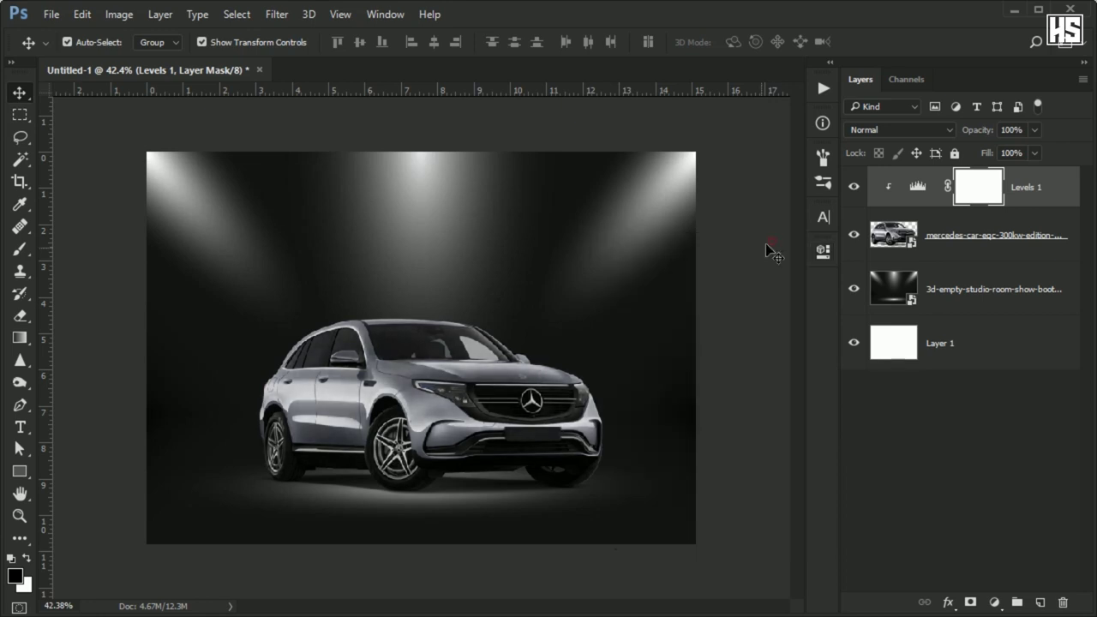
key(ctrl+0)
key(ctrl+v)
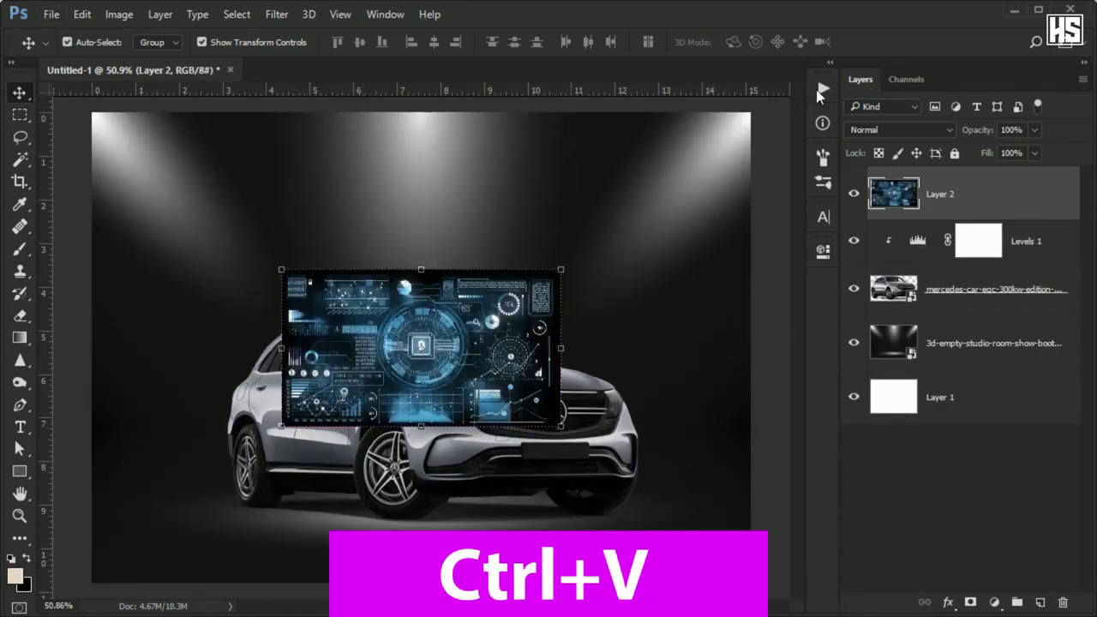
Set the HUD layer to Lighten blending and shrink and slant it toward the windshield
click(893, 130)
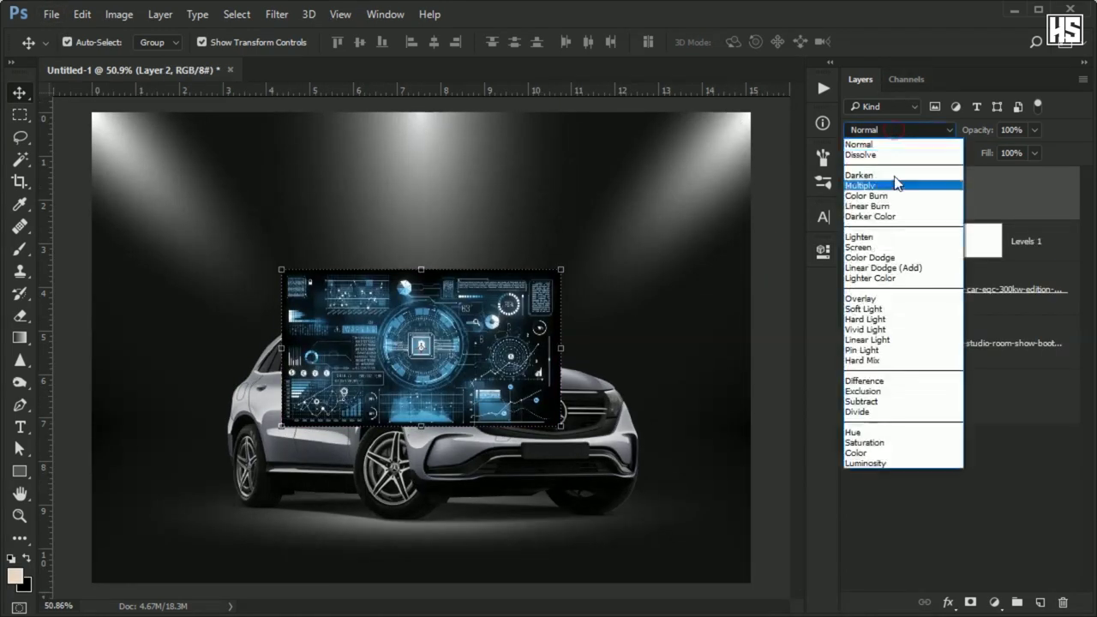
click(880, 245)
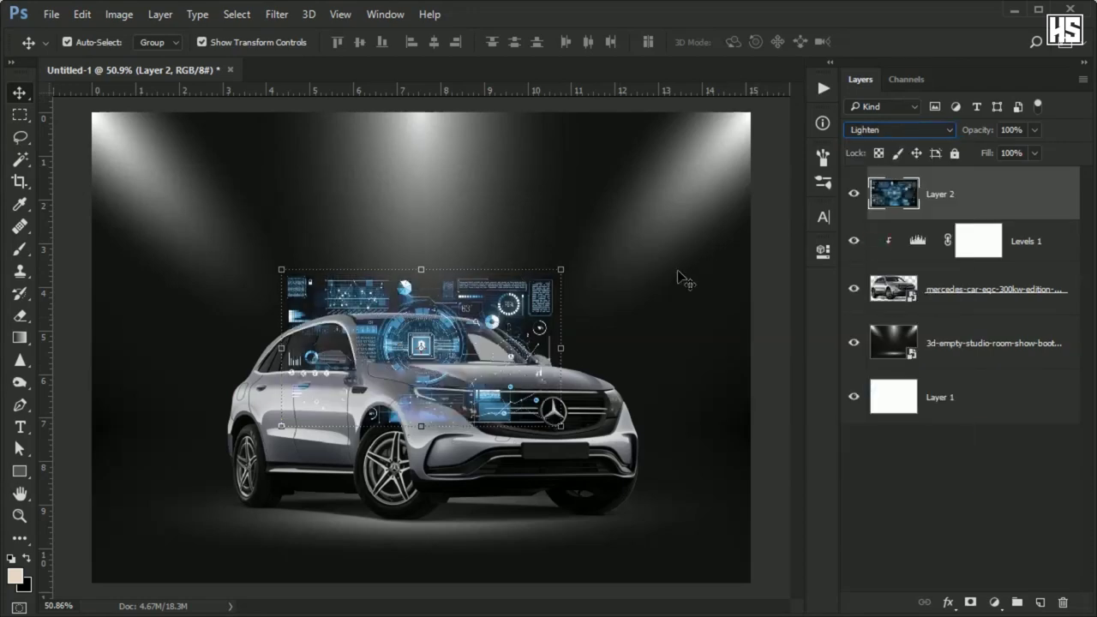
key(ctrl+t)
drag(561, 269, 454, 329)
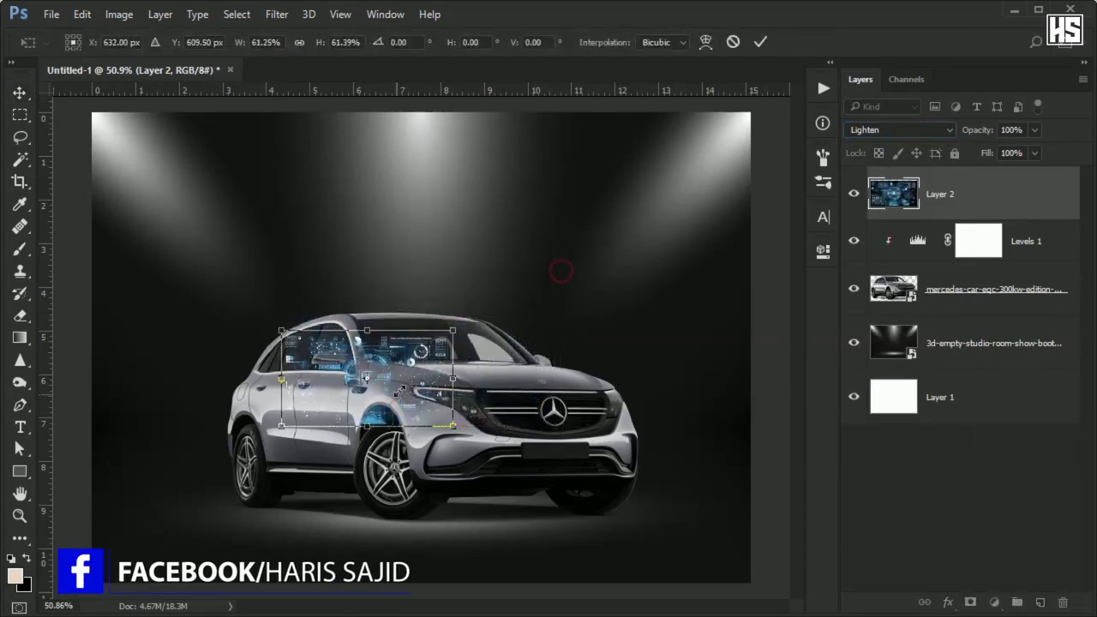
scroll(374, 306, up, 5)
drag(692, 128, 561, 171)
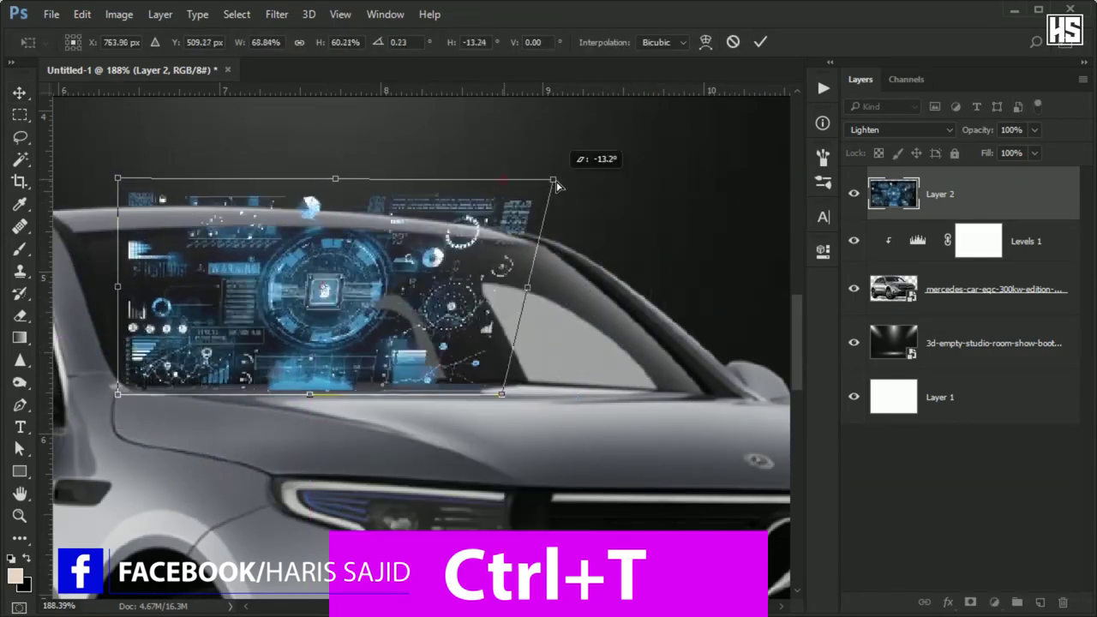
drag(692, 484, 710, 351)
Fit the HUD corners to the windshield edges, set 85% opacity, and add a layer mask
scroll(227, 247, up, 3)
drag(227, 247, 227, 319)
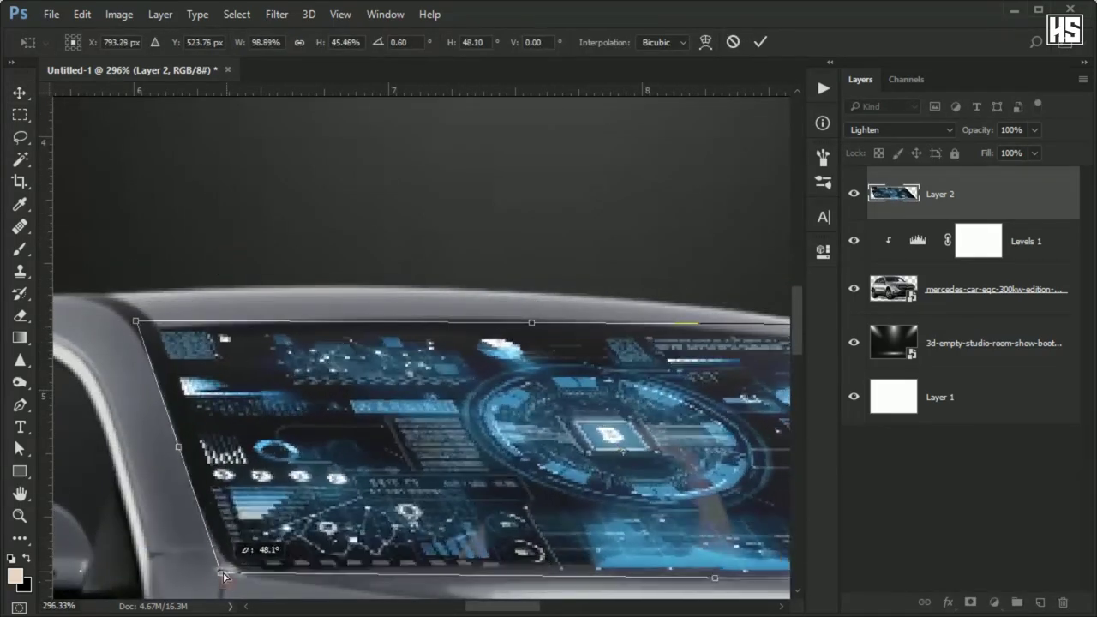
scroll(543, 326, right, 5)
drag(543, 325, 531, 334)
scroll(531, 334, down, 3)
scroll(531, 334, down, 2)
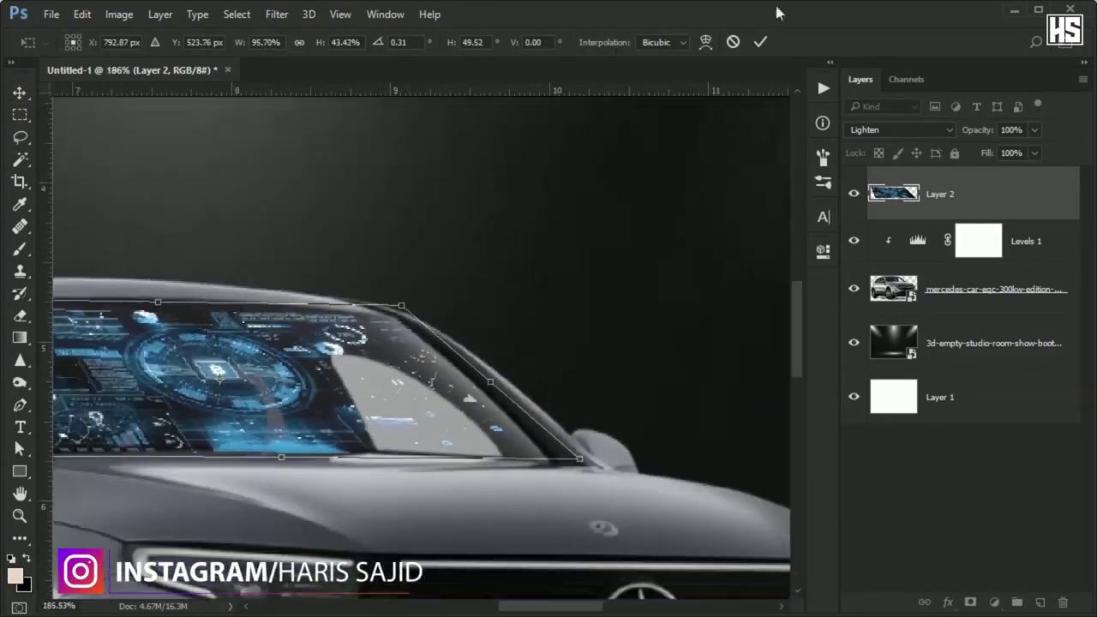
key(Return)
click(1034, 130)
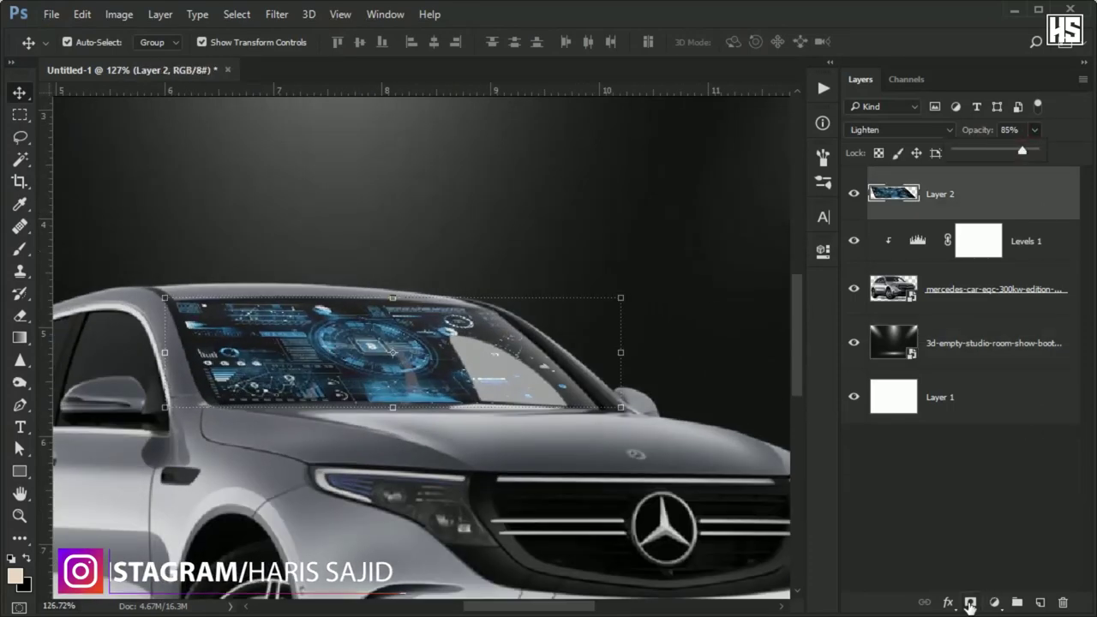
click(967, 604)
scroll(287, 249, up, 3)
Paint on the HUD mask with a size-20 brush at 34% flow
key(b)
key([)
key([)
key([)
scroll(283, 255, up, 1)
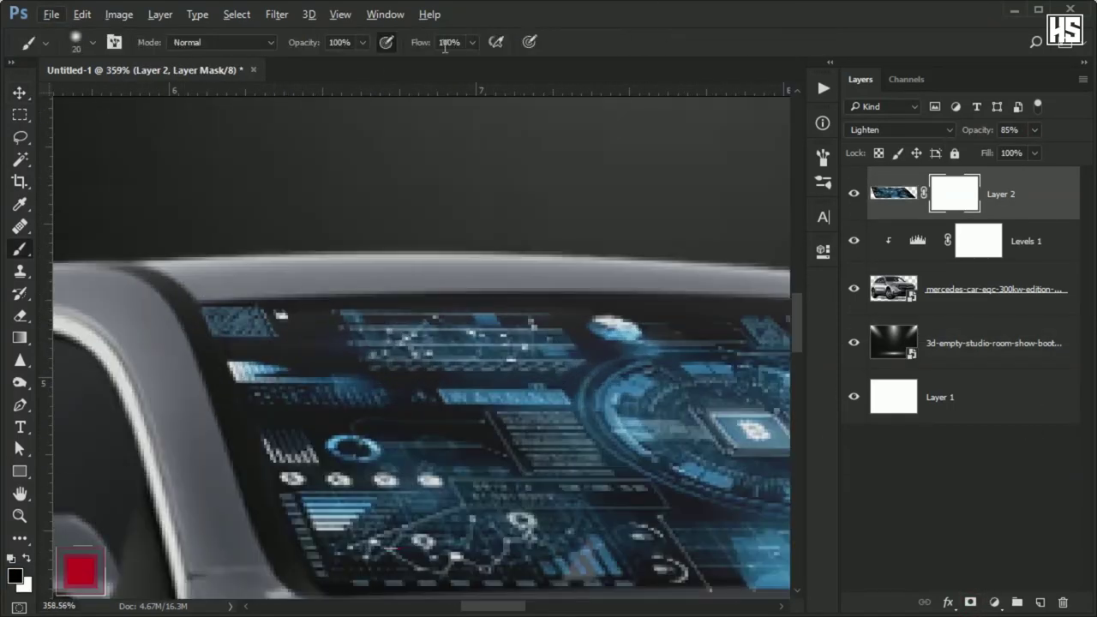
scroll(245, 355, down, 1)
scroll(663, 343, down, 2)
scroll(112, 358, down, 2)
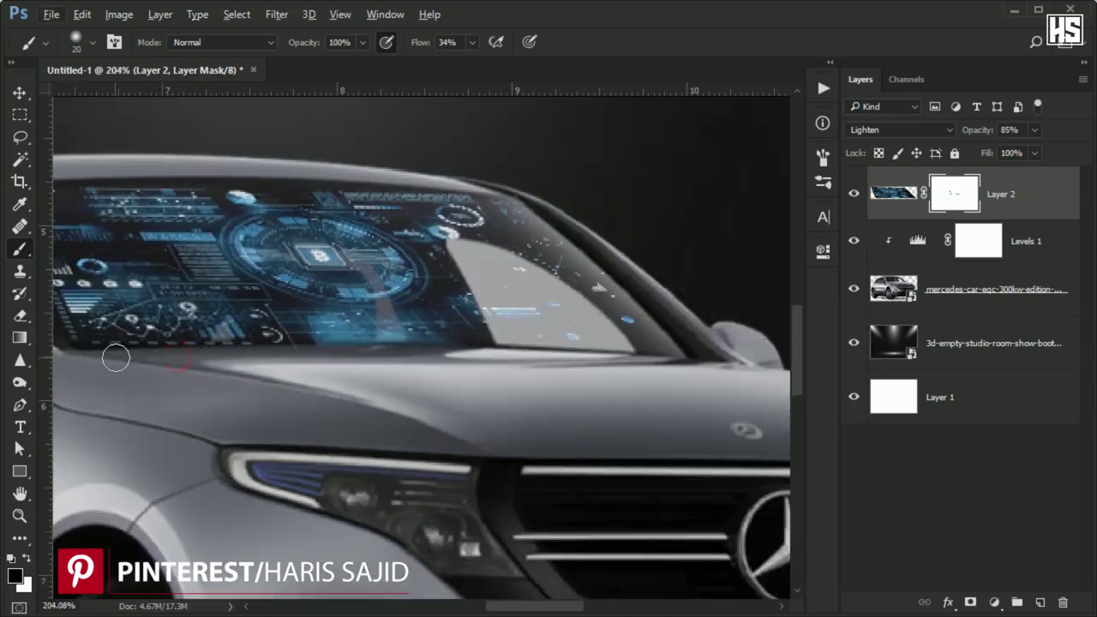
scroll(698, 293, down, 4)
scroll(699, 293, up, 3)
Clip a Hue/Saturation adjustment with Saturation -100 to the HUD, then select the studio layer
click(993, 603)
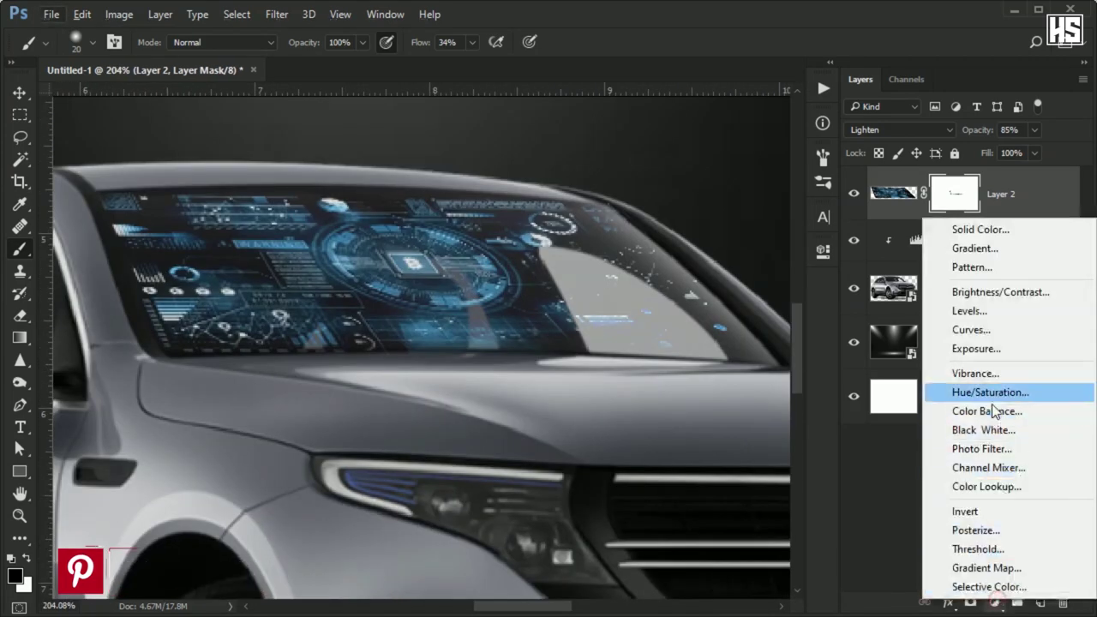
click(996, 396)
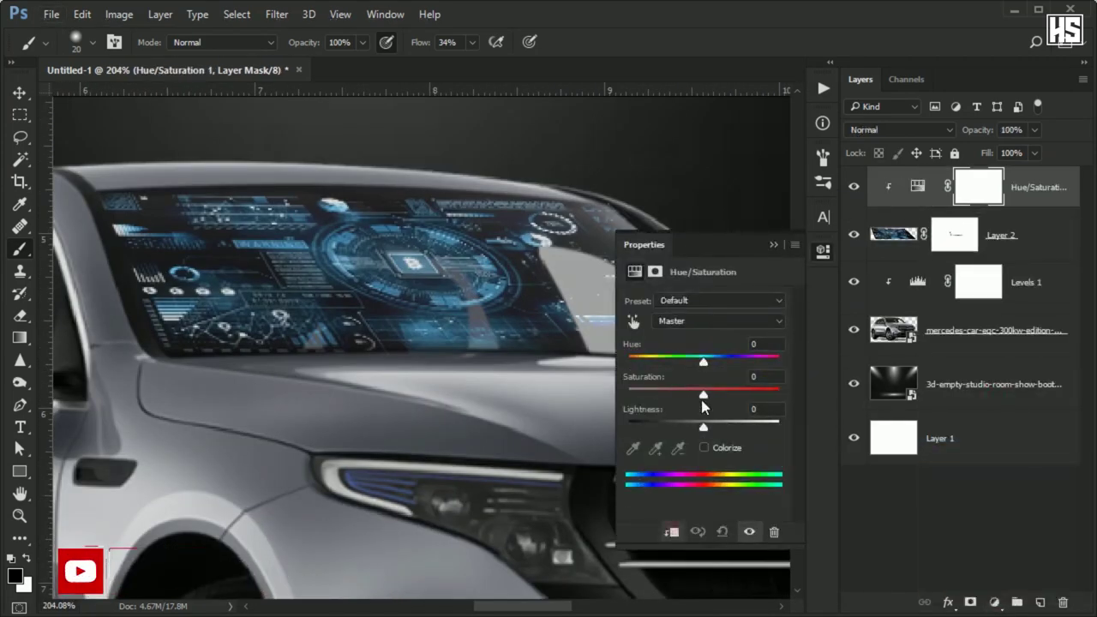
drag(701, 396, 630, 394)
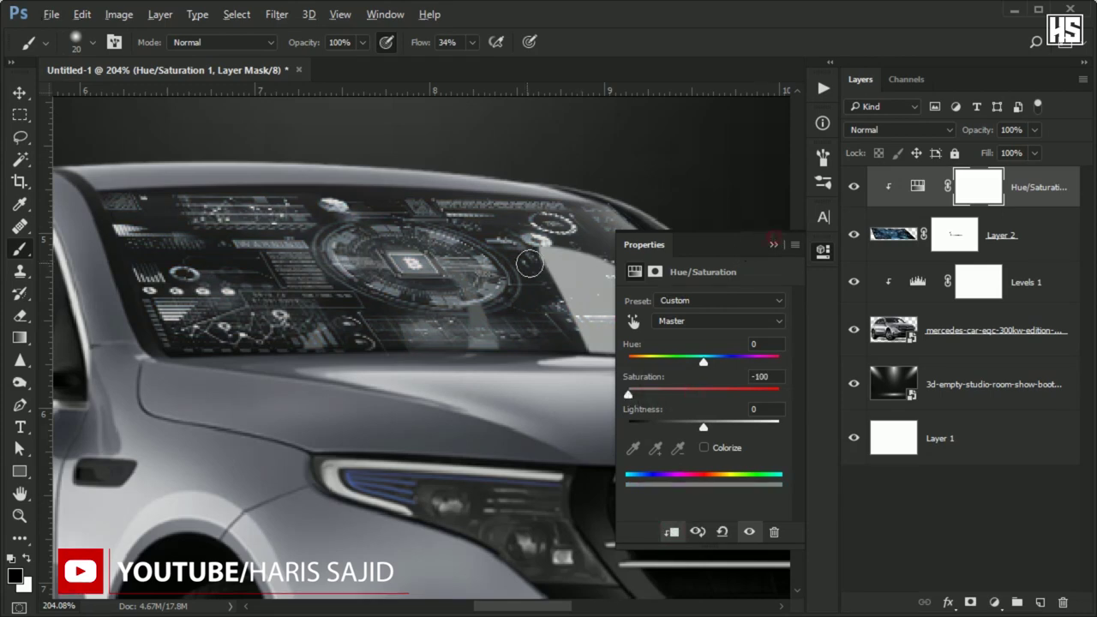
scroll(528, 264, down, 2)
click(774, 244)
scroll(517, 343, down, 3)
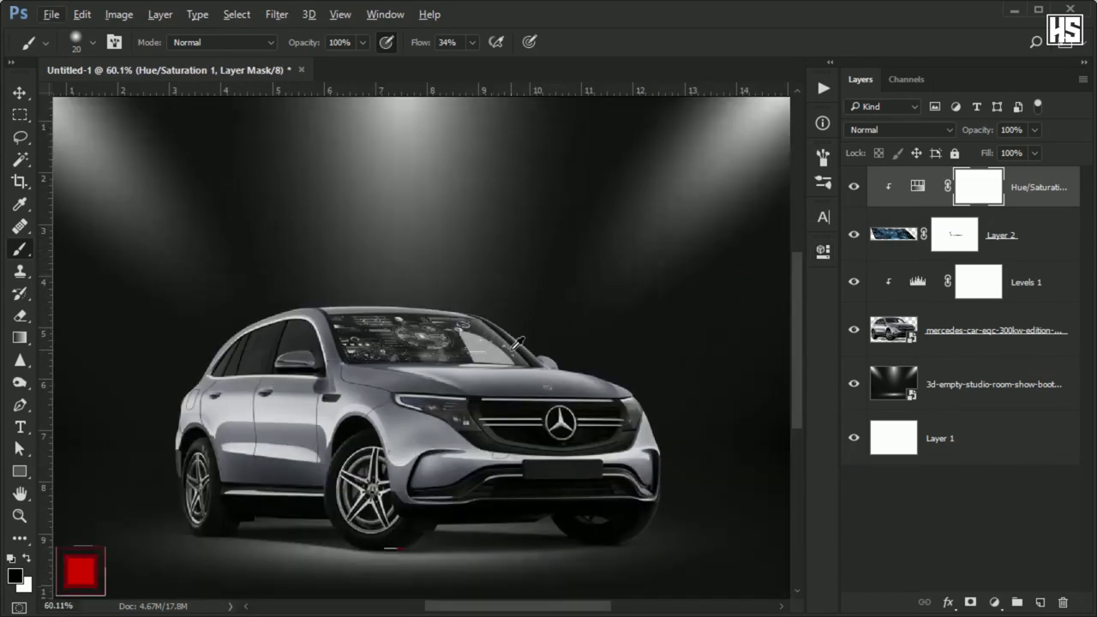
scroll(517, 342, down, 2)
click(892, 384)
Paste the engine-and-wheel HUD, enlarge it to 192.5% behind the car, and set Screen blending
key(ctrl+v)
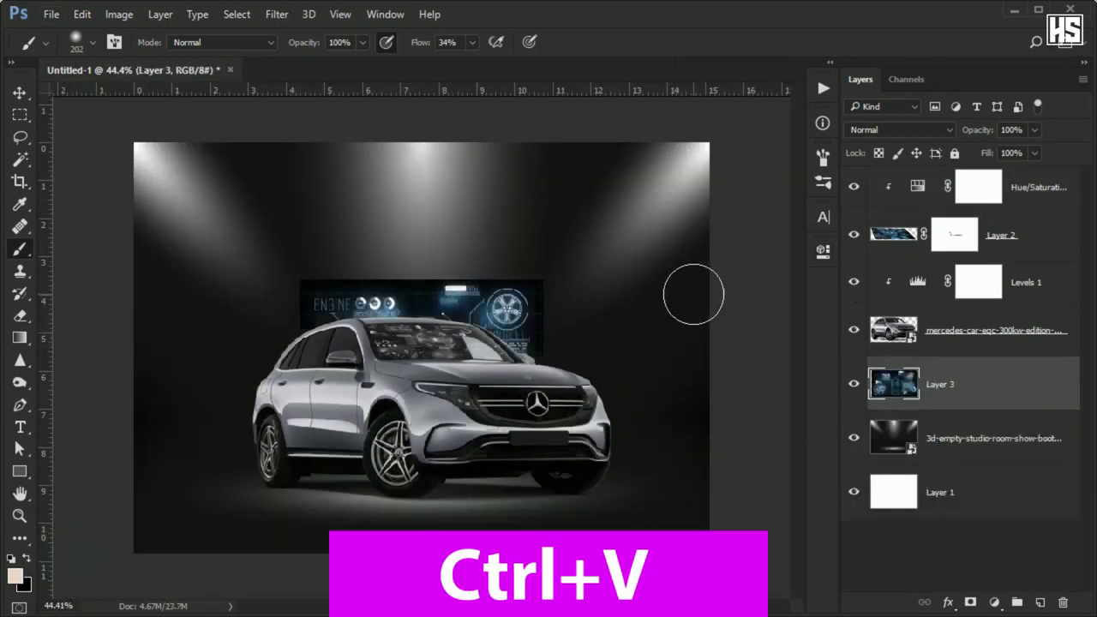
key(ctrl+t)
drag(544, 416, 763, 537)
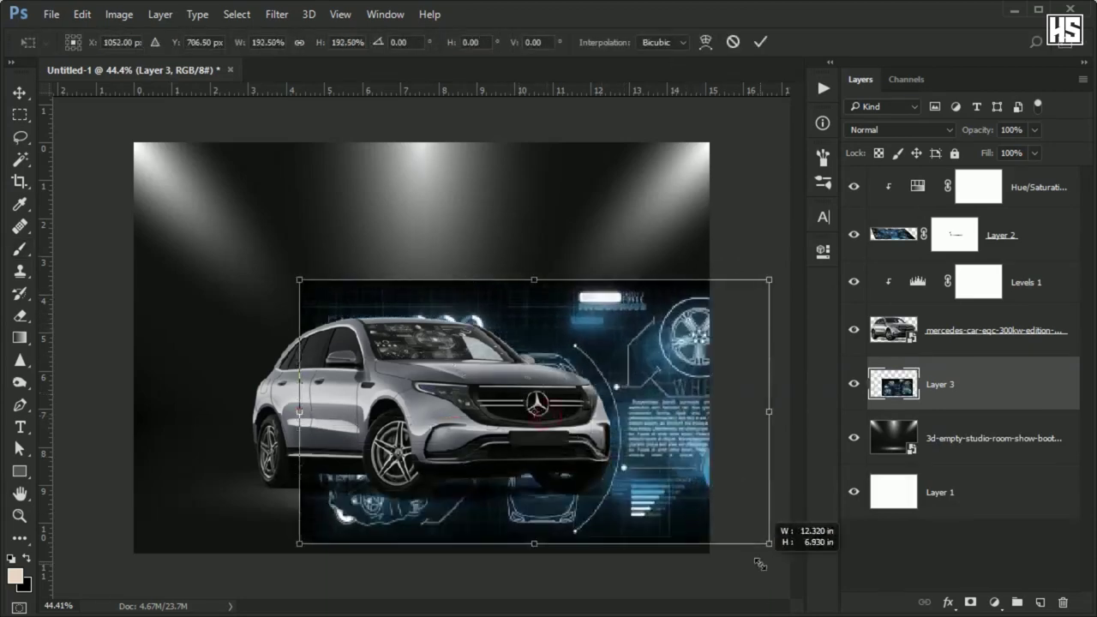
drag(667, 495, 661, 398)
key(shift+alt+s)
Angle the HUD in perspective, brush its left side on the mask, and move Layer 4 above the car
right_click(506, 289)
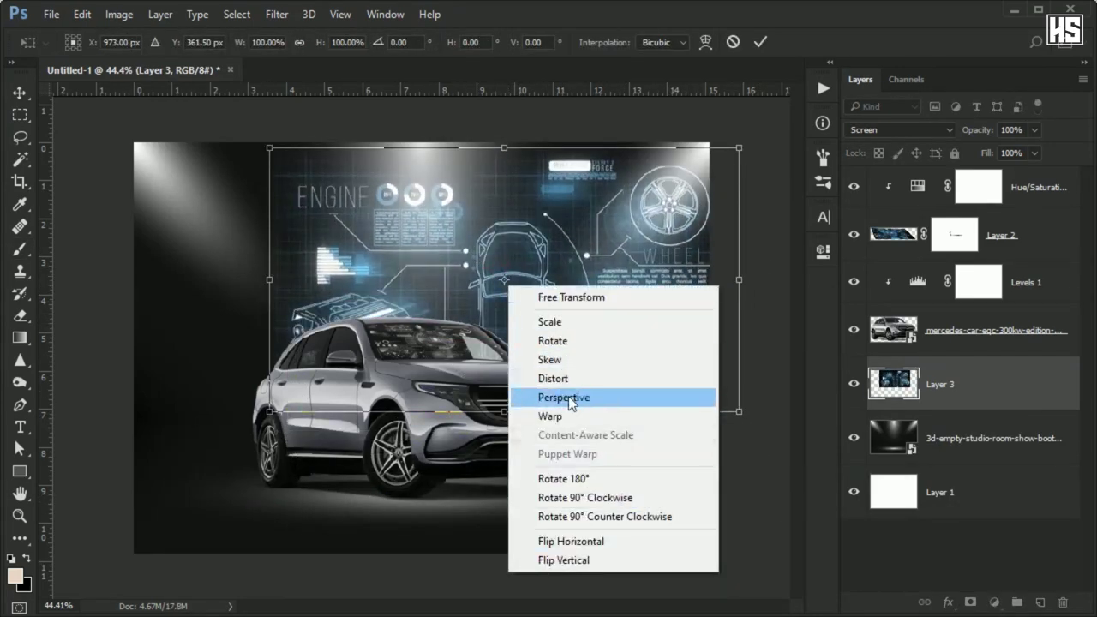
click(568, 396)
mouse_move(287, 178)
mouse_down()
mouse_move(484, 308)
mouse_move(360, 245)
mouse_up()
key(Return)
key(b)
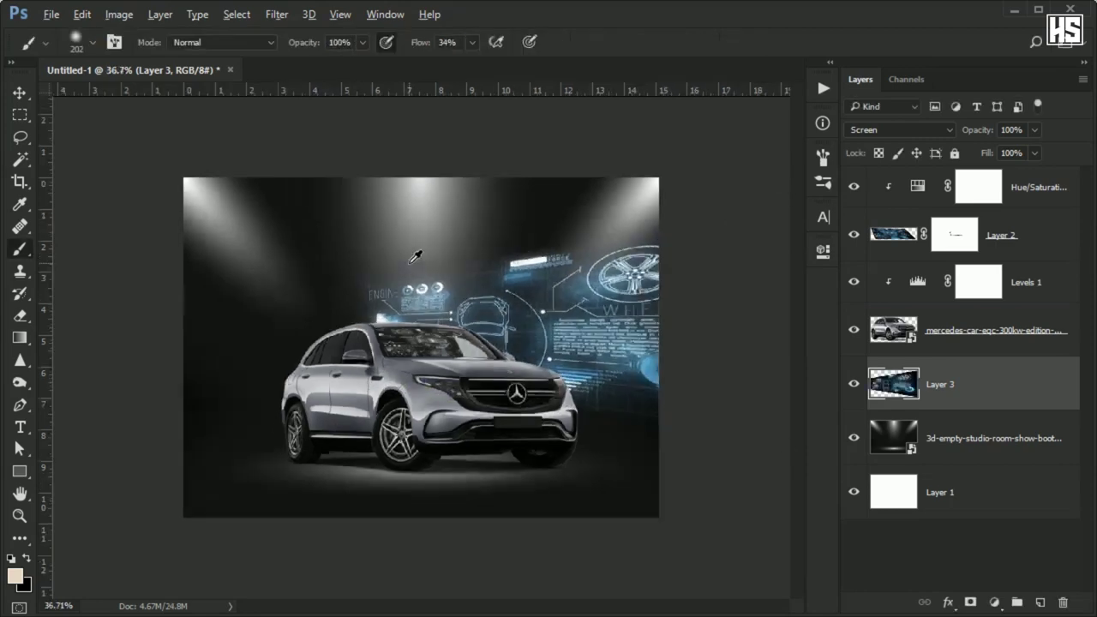
key(ctrl+0)
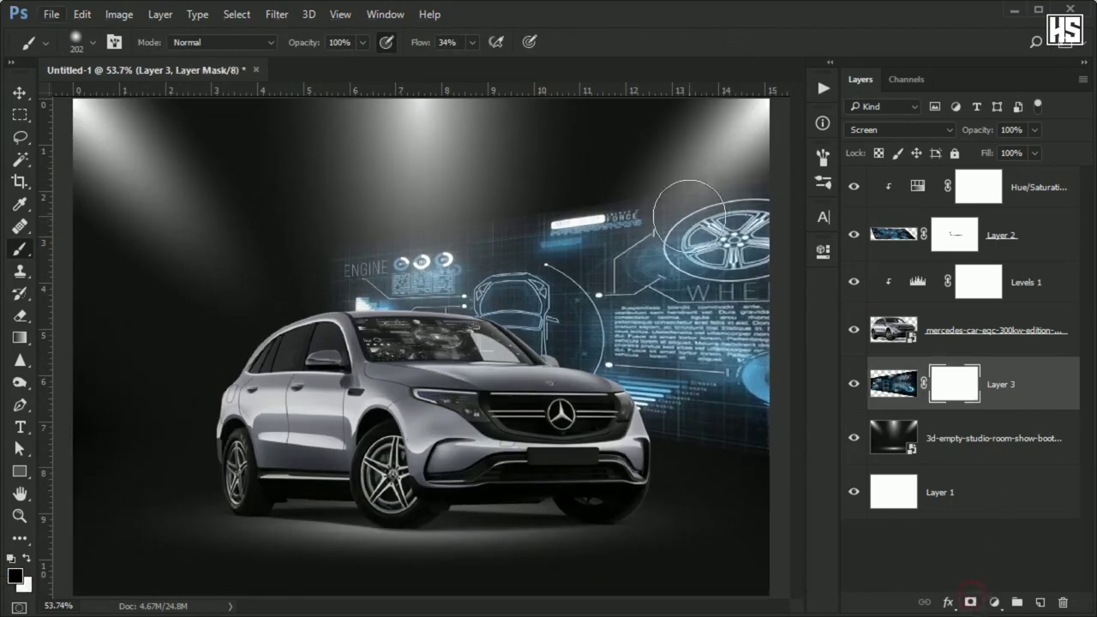
scroll(619, 254, down, 1)
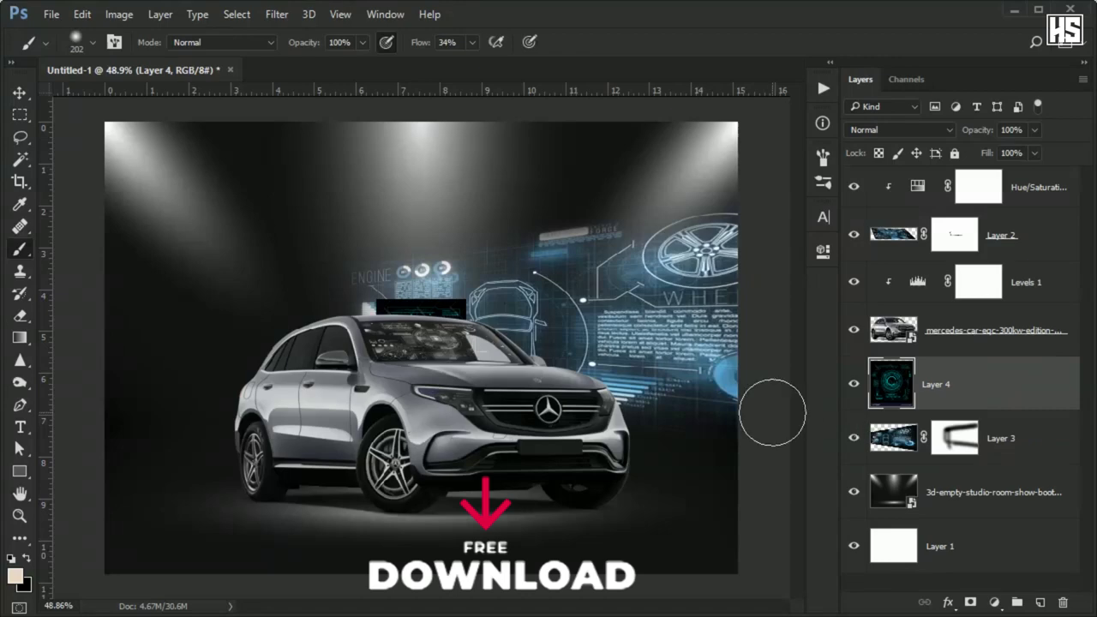
drag(964, 385, 953, 257)
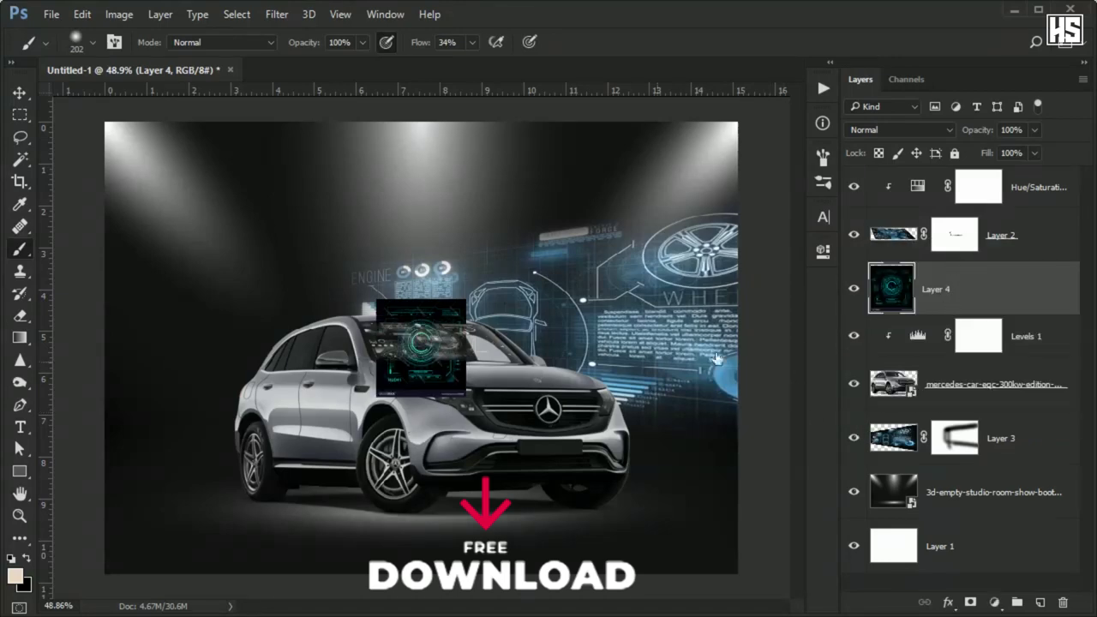
Set Layer 4 to Screen and perspective-narrow its right side to match the grille
scroll(456, 395, up, 5)
click(883, 130)
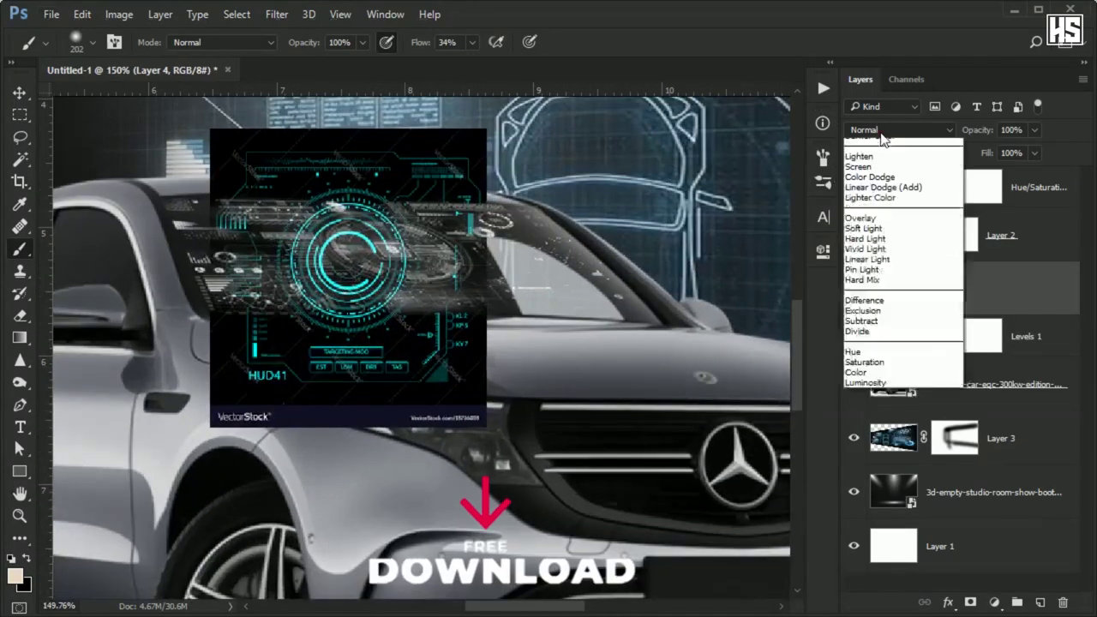
click(887, 218)
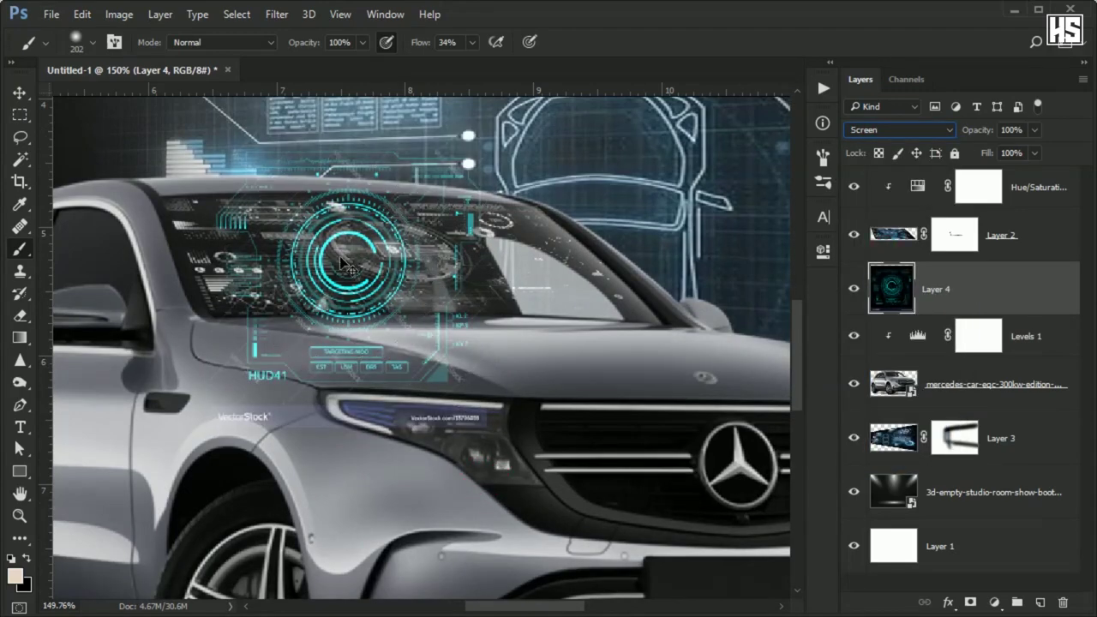
key(ctrl+t)
drag(343, 261, 628, 364)
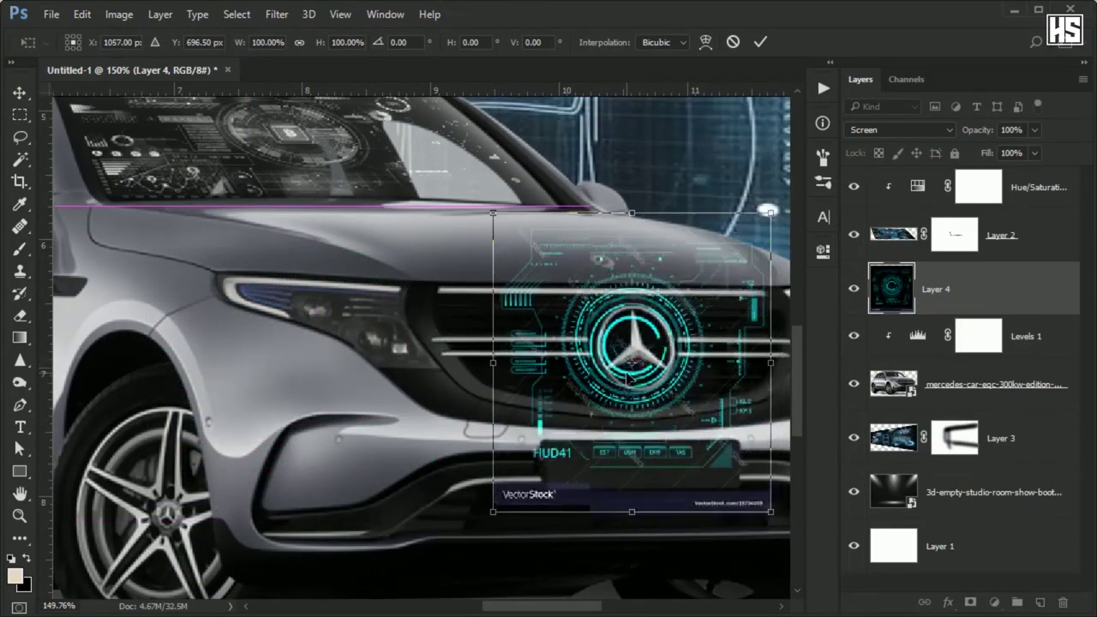
right_click(502, 385)
click(531, 495)
drag(619, 237, 587, 295)
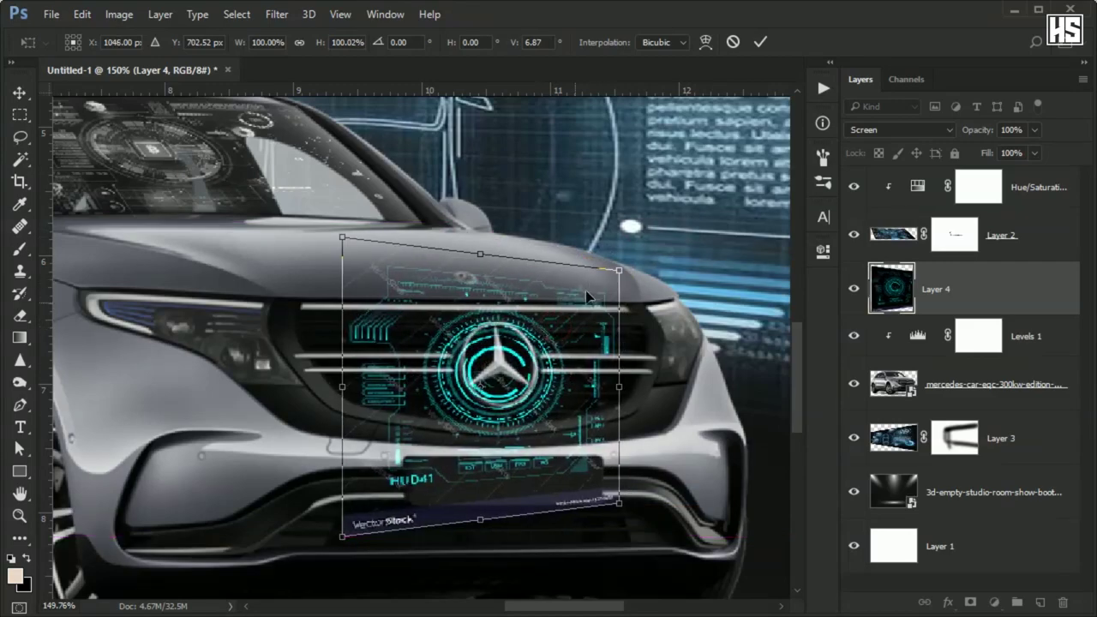
Scale the HUD to about 73%, narrow both sides, and centre it on the Mercedes star
right_click(559, 319)
click(617, 358)
drag(619, 497, 580, 471)
scroll(514, 386, up, 3)
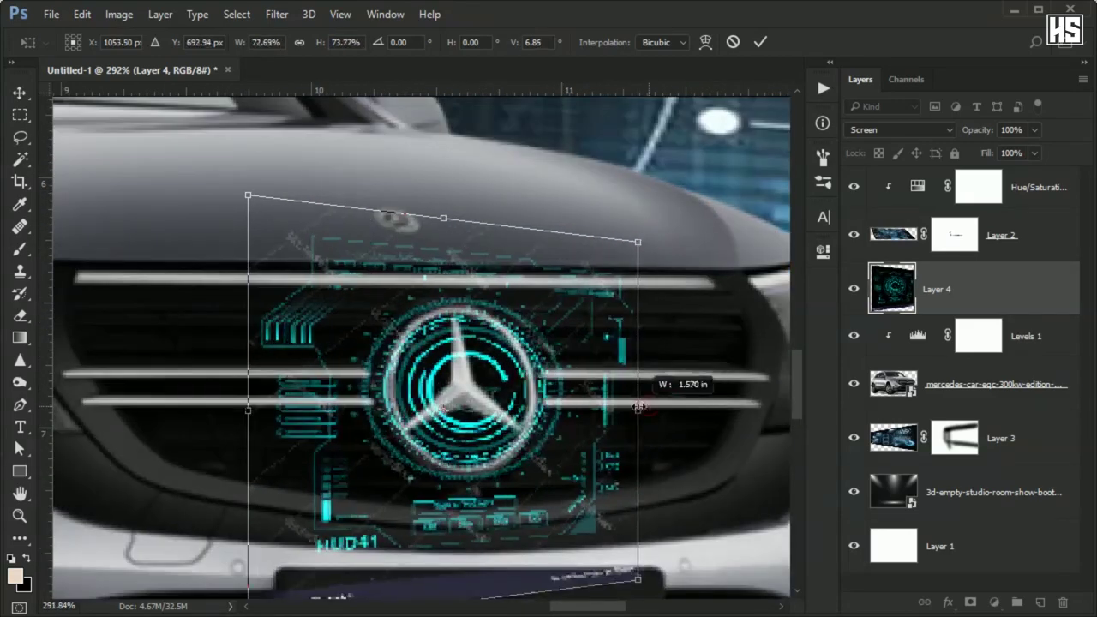
drag(637, 408, 623, 408)
drag(253, 410, 276, 410)
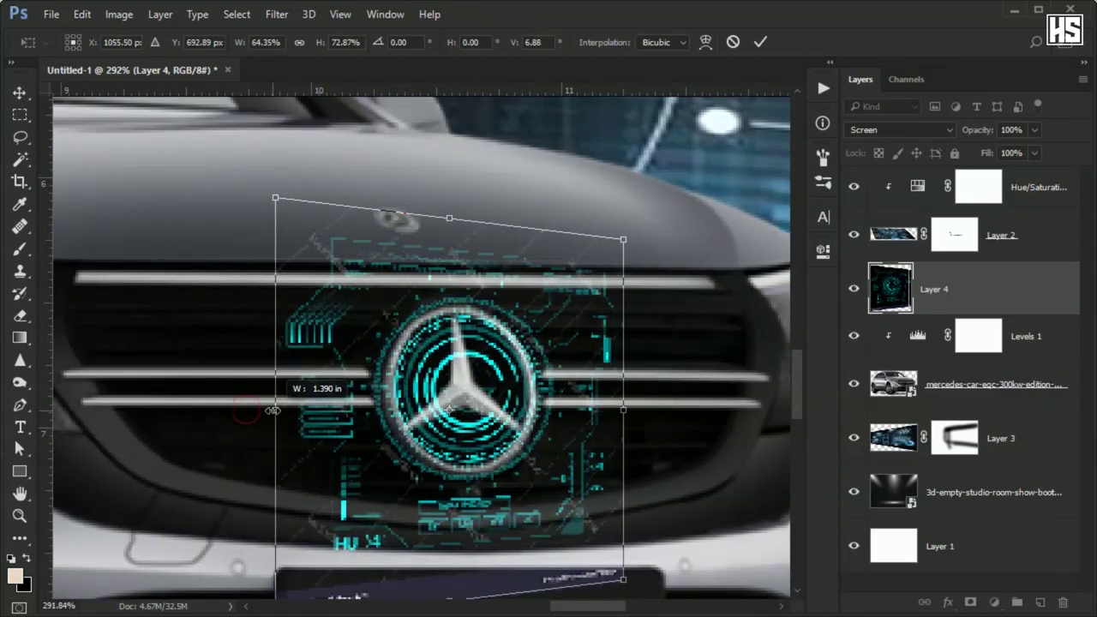
drag(491, 377, 486, 373)
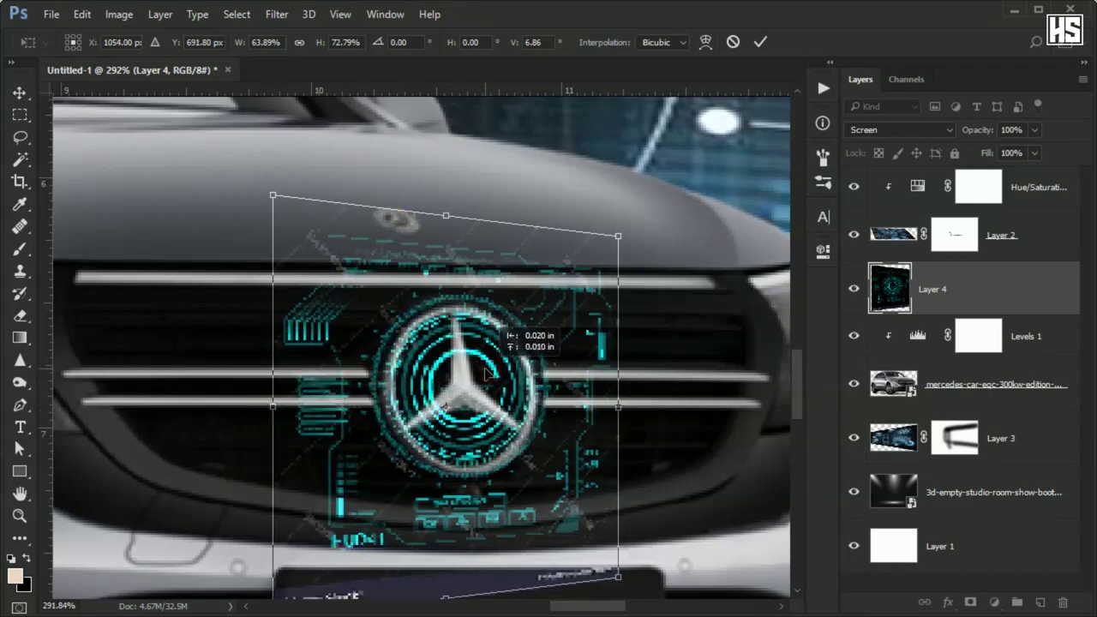
key(Return)
Add a layer mask and brush away the HUD details below the logo
key(b)
scroll(420, 370, down, 3)
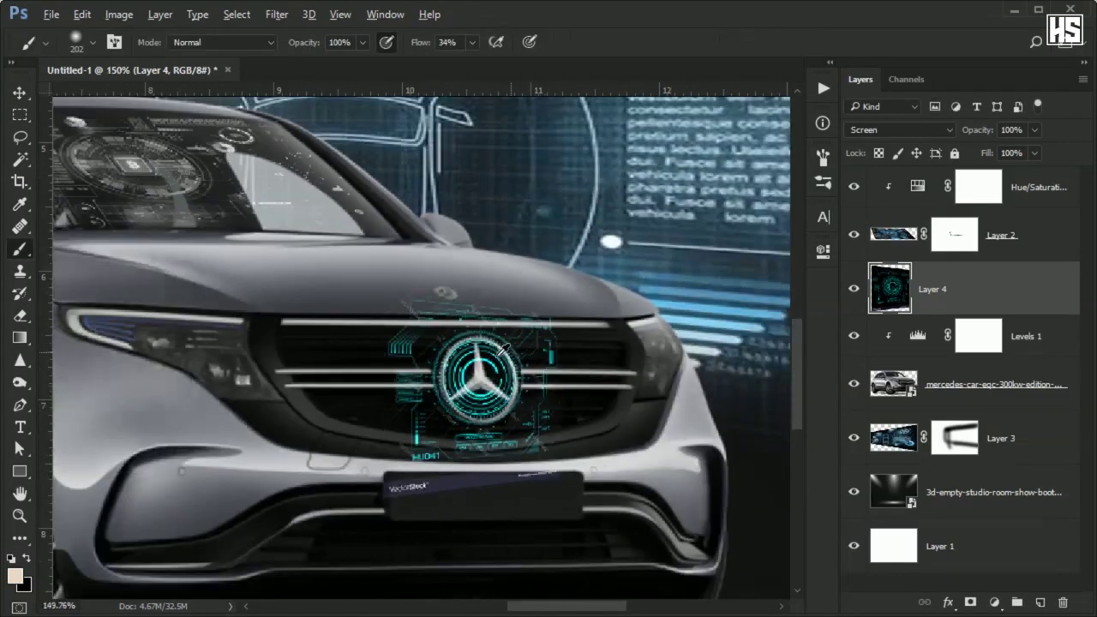
scroll(514, 355, down, 2)
scroll(546, 340, down, 1)
scroll(546, 341, up, 2)
scroll(539, 338, up, 3)
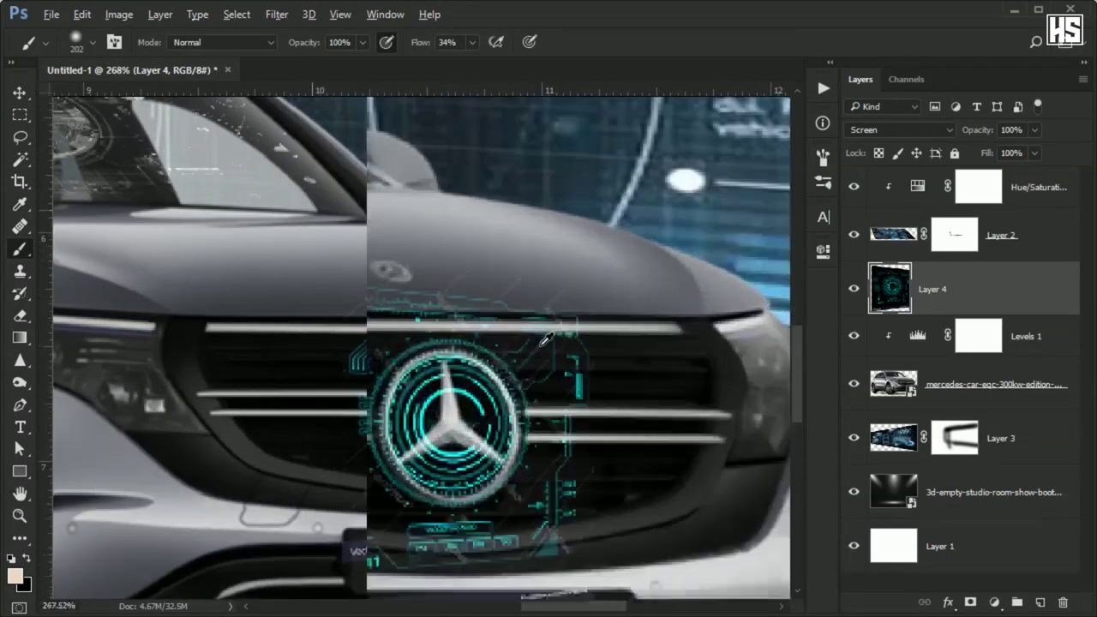
click(970, 604)
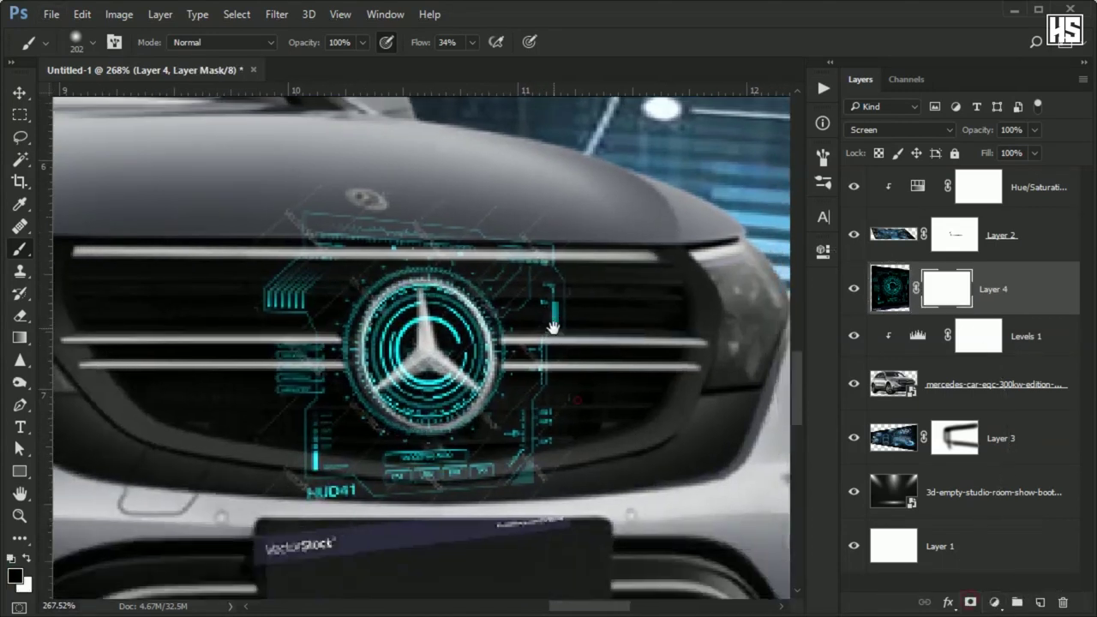
drag(287, 528, 433, 168)
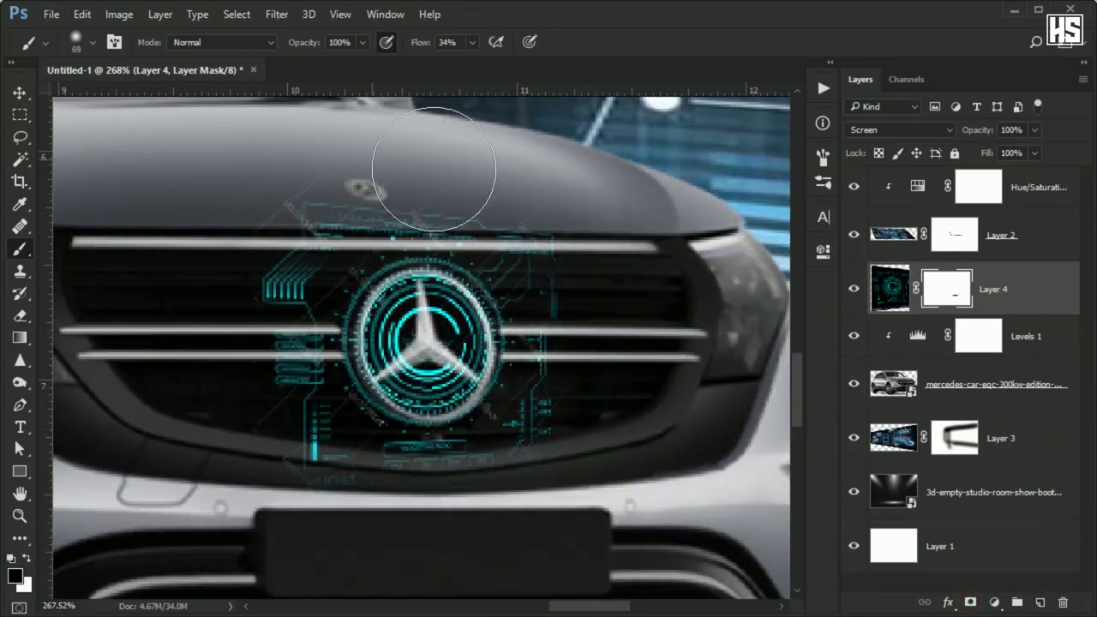
scroll(251, 143, down, 2)
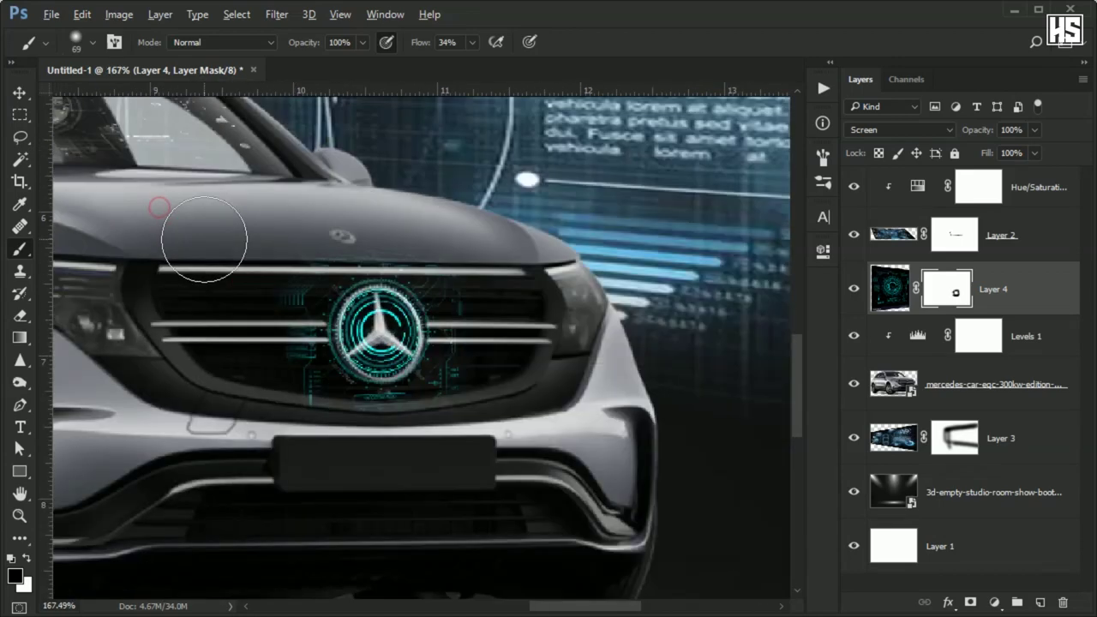
scroll(214, 223, down, 2)
Paste a new HUD circle in Screen mode, shrink it to about 45%, and place it on the left headlight
key(ctrl+v)
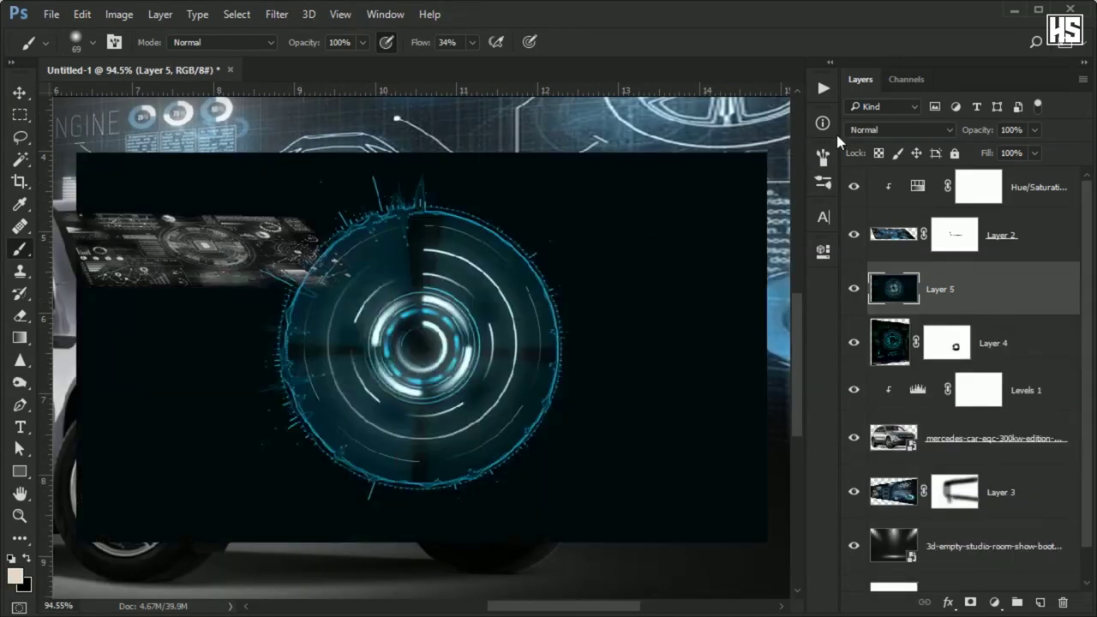
click(888, 130)
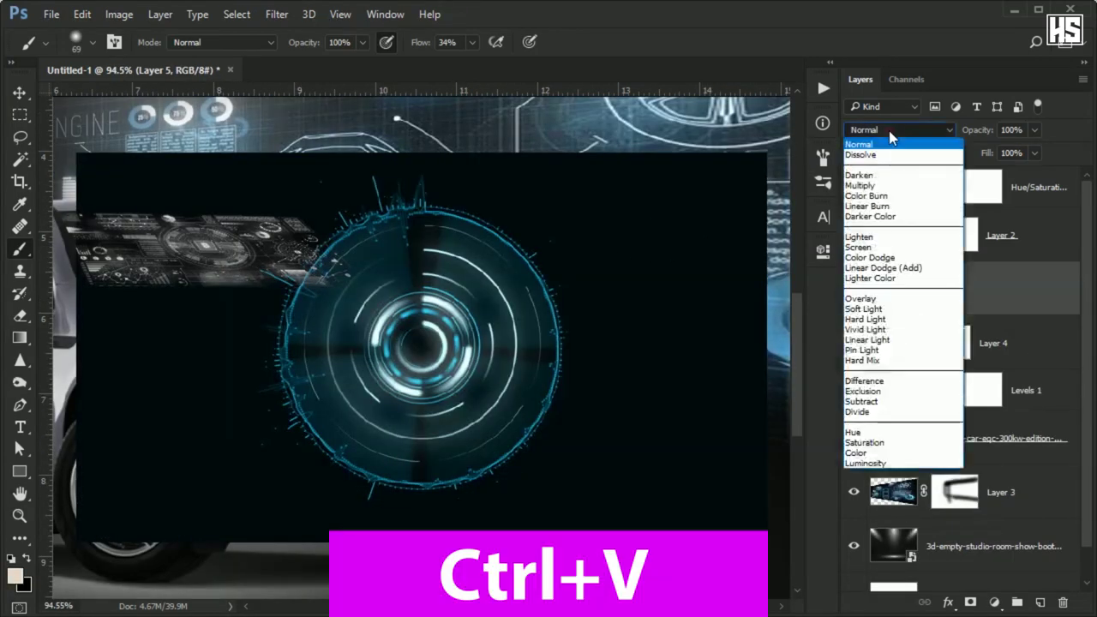
click(883, 248)
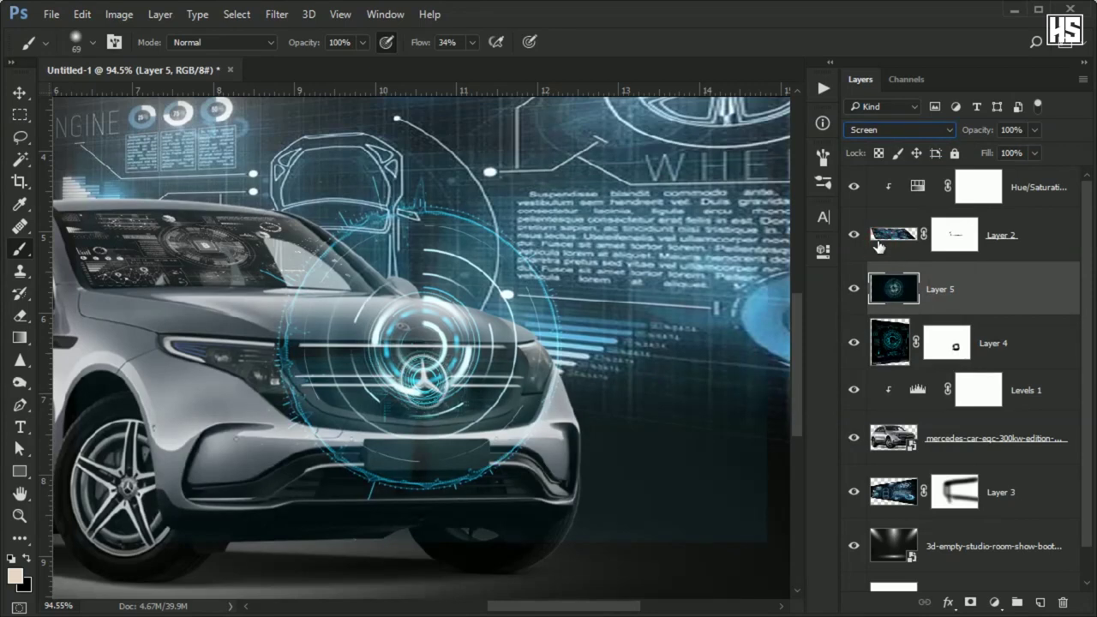
key(ctrl+t)
drag(758, 167, 382, 377)
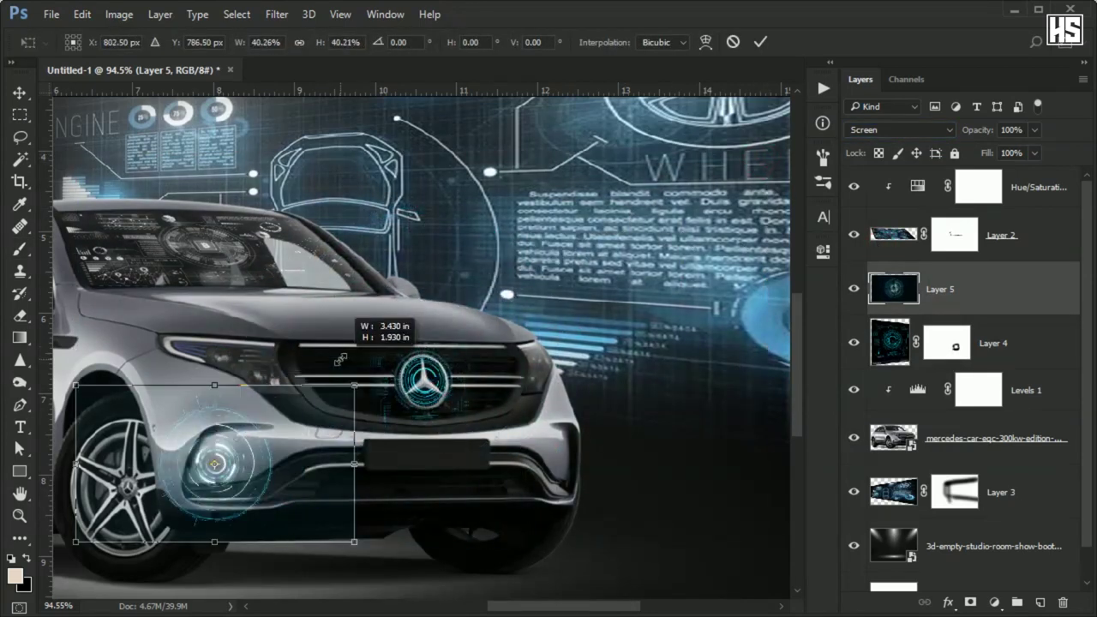
drag(333, 470, 336, 370)
drag(369, 281, 283, 342)
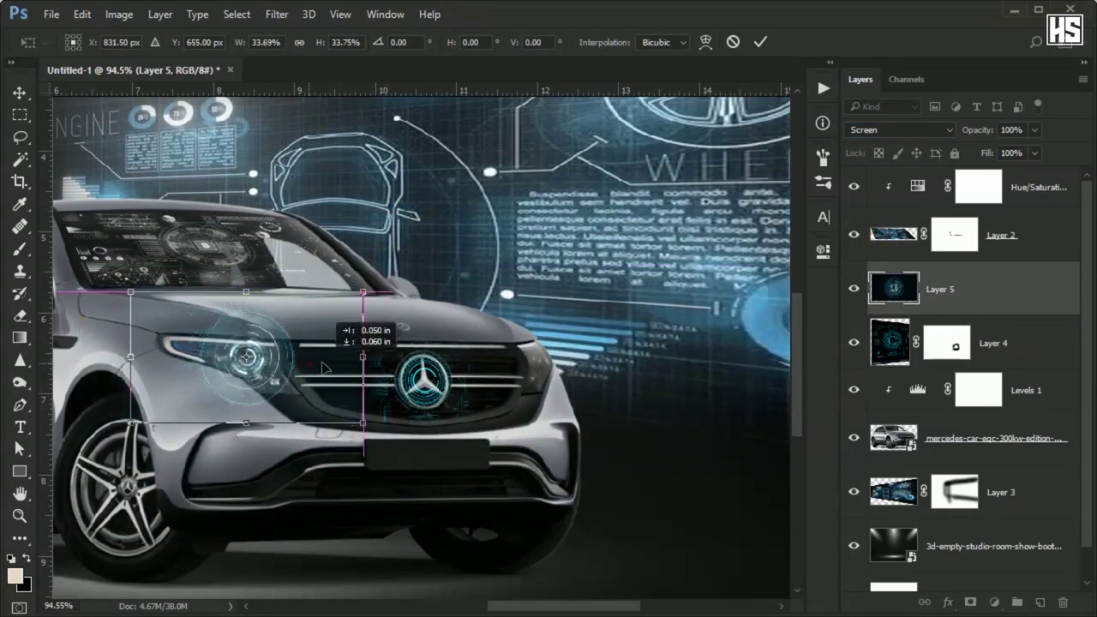
scroll(283, 343, up, 3)
Angle the headlight ring in perspective and narrow its left edge to match the headlight
right_click(289, 355)
click(343, 468)
mouse_move(354, 282)
mouse_down()
mouse_move(298, 323)
mouse_move(437, 388)
mouse_up()
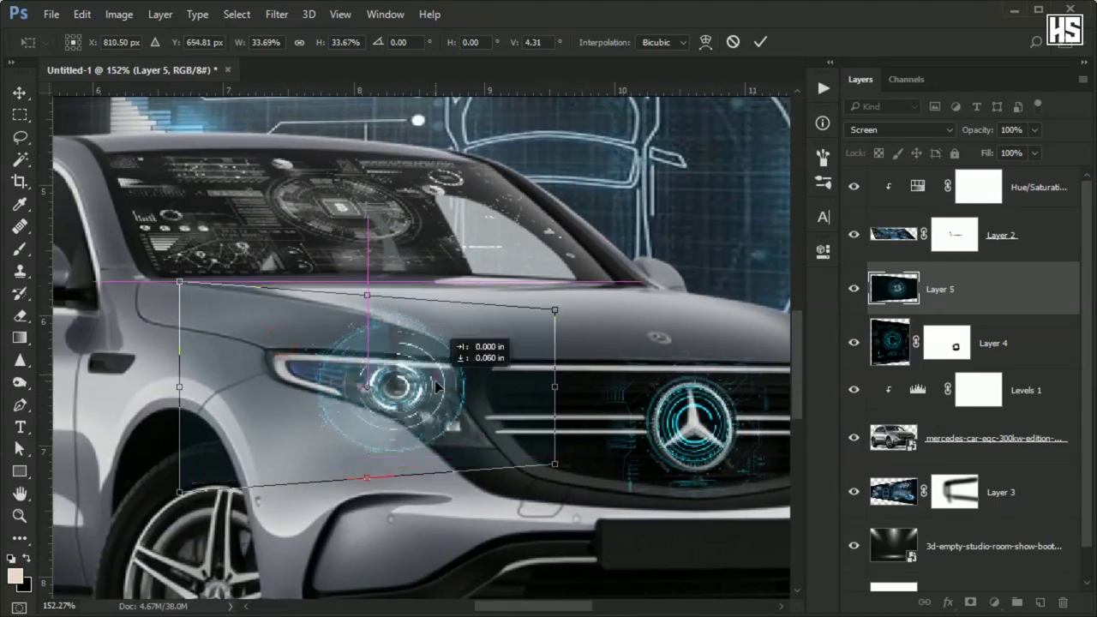
drag(179, 386, 324, 407)
key(Return)
key(b)
scroll(326, 403, down, 2)
scroll(326, 403, down, 3)
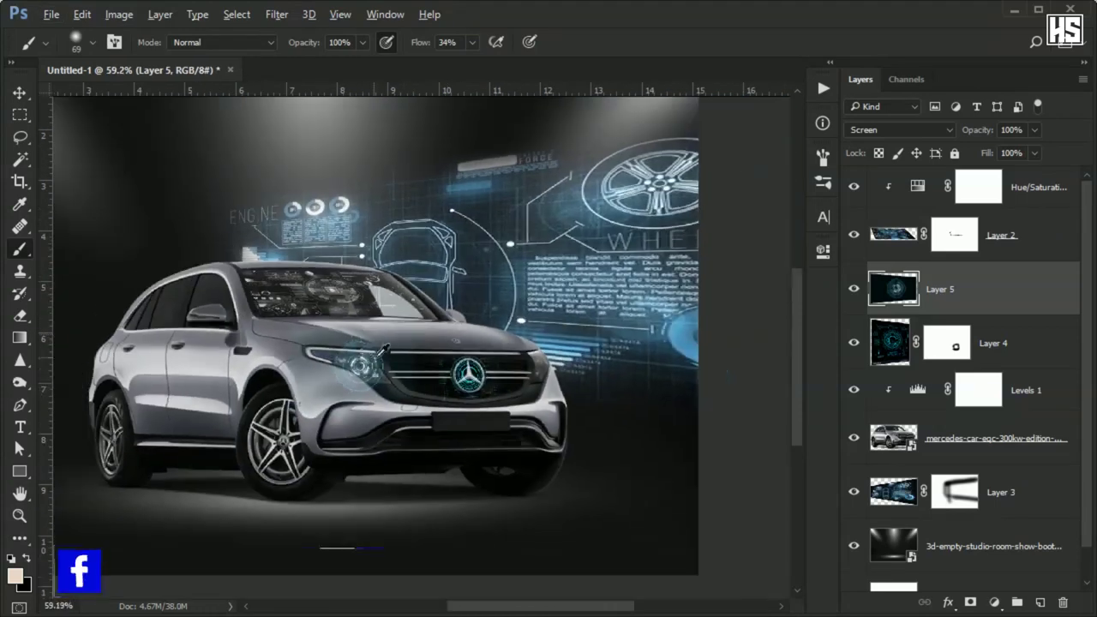
scroll(330, 397, up, 2)
scroll(330, 397, up, 2)
scroll(328, 401, up, 2)
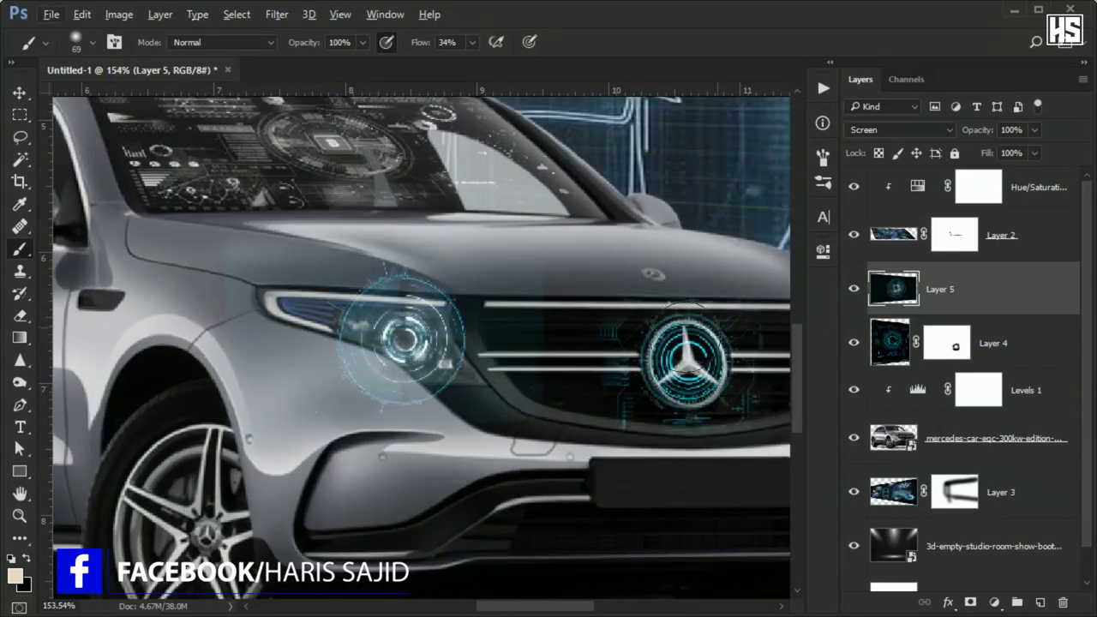
Brush away stray headlight-ring edges and set the new wheel HUD to Screen blending
click(218, 278)
key(bracketright)
key(bracketright)
key(bracketright)
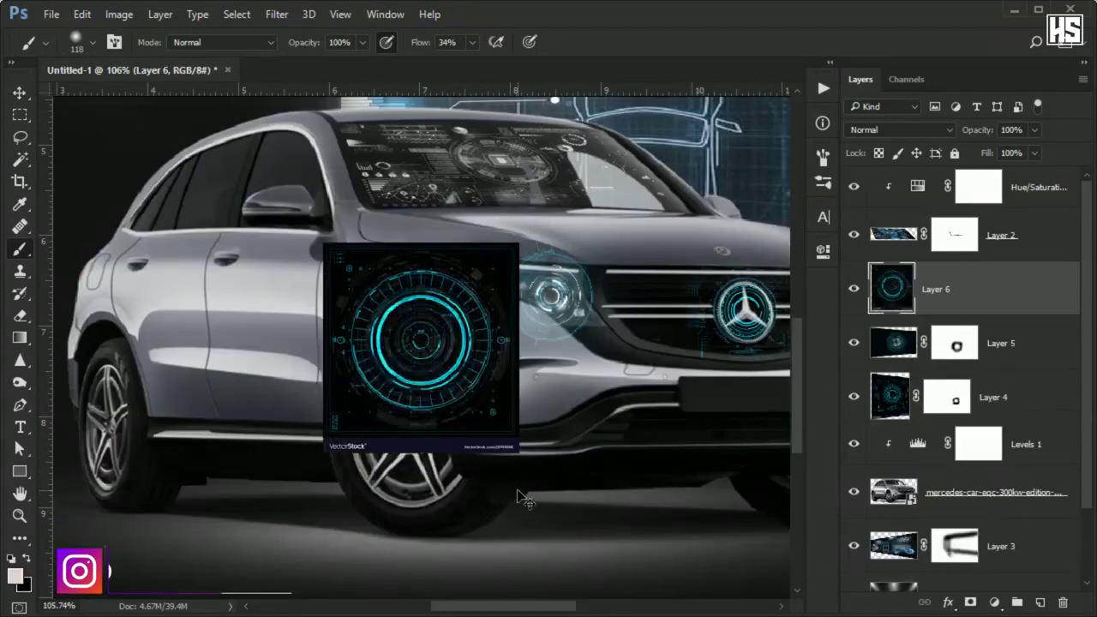
click(887, 137)
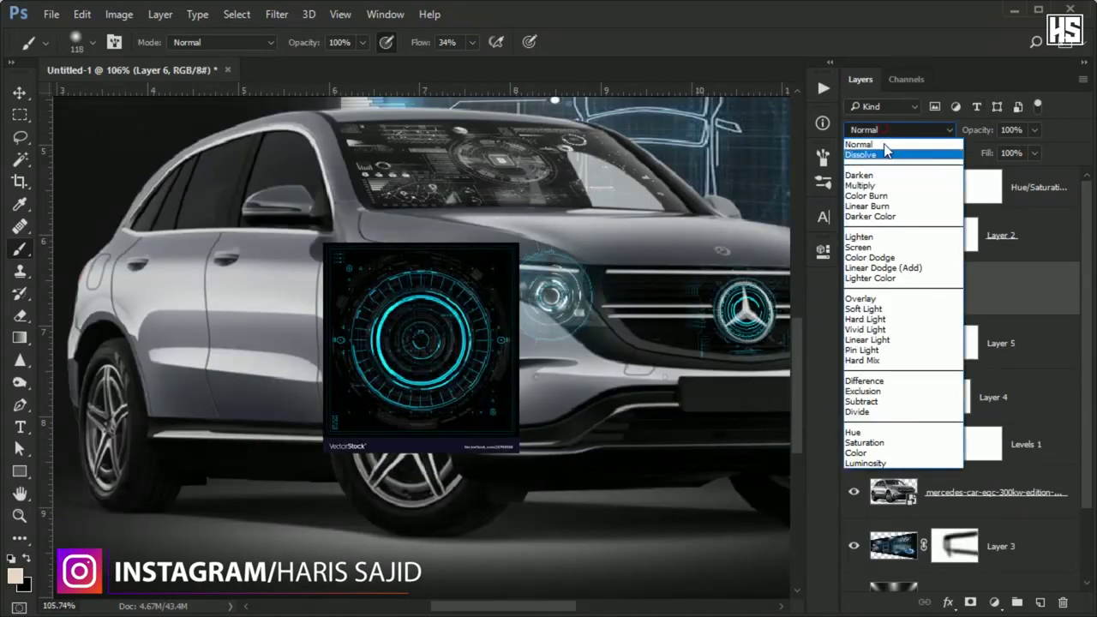
click(891, 248)
Move, resize and stretch the HUD ring to fit around the front wheel
key(ctrl+t)
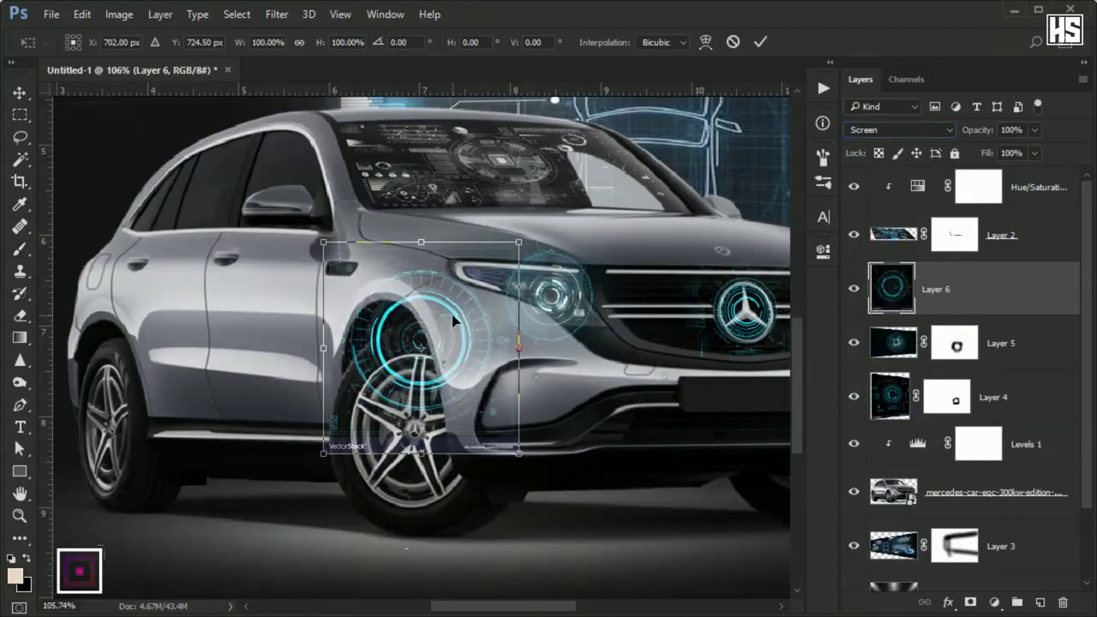
drag(416, 343, 428, 407)
scroll(424, 426, up, 3)
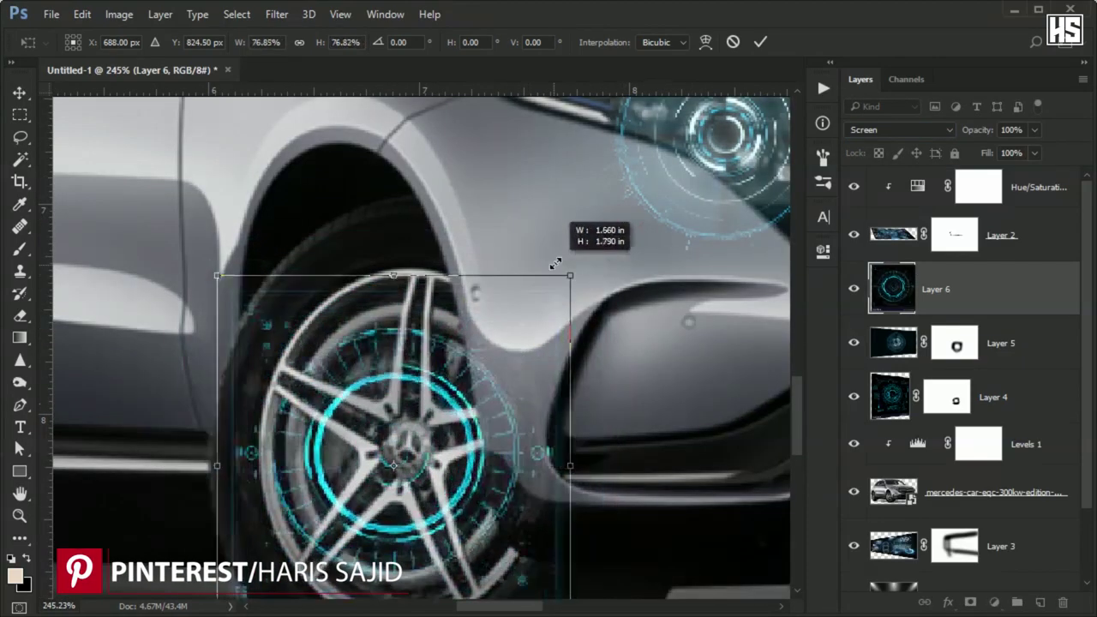
drag(620, 221, 635, 208)
drag(415, 238, 319, 359)
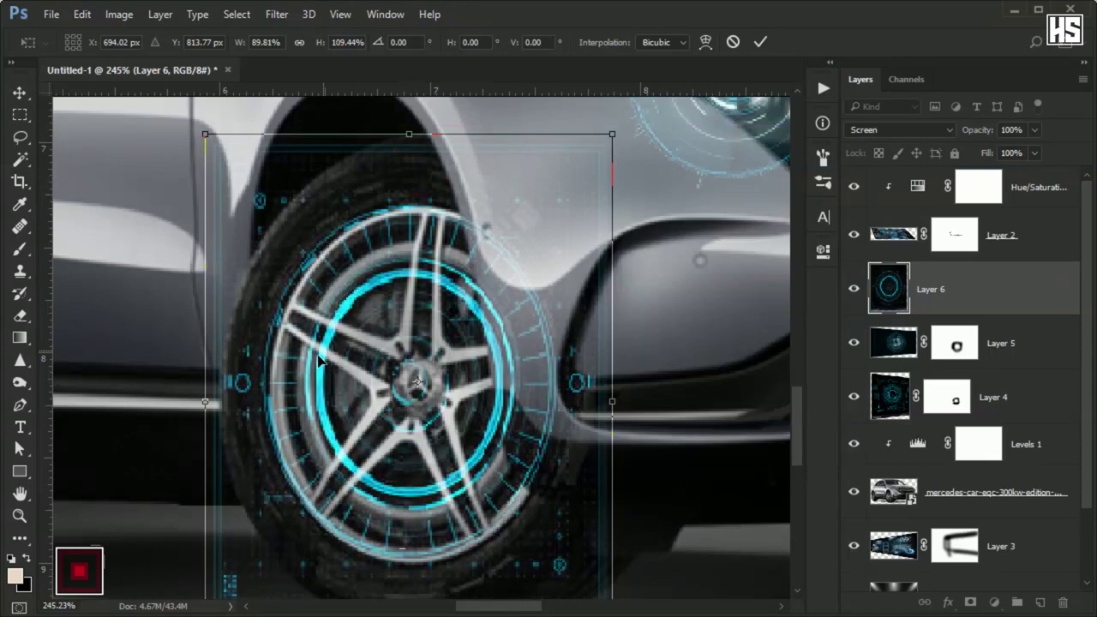
drag(205, 400, 216, 398)
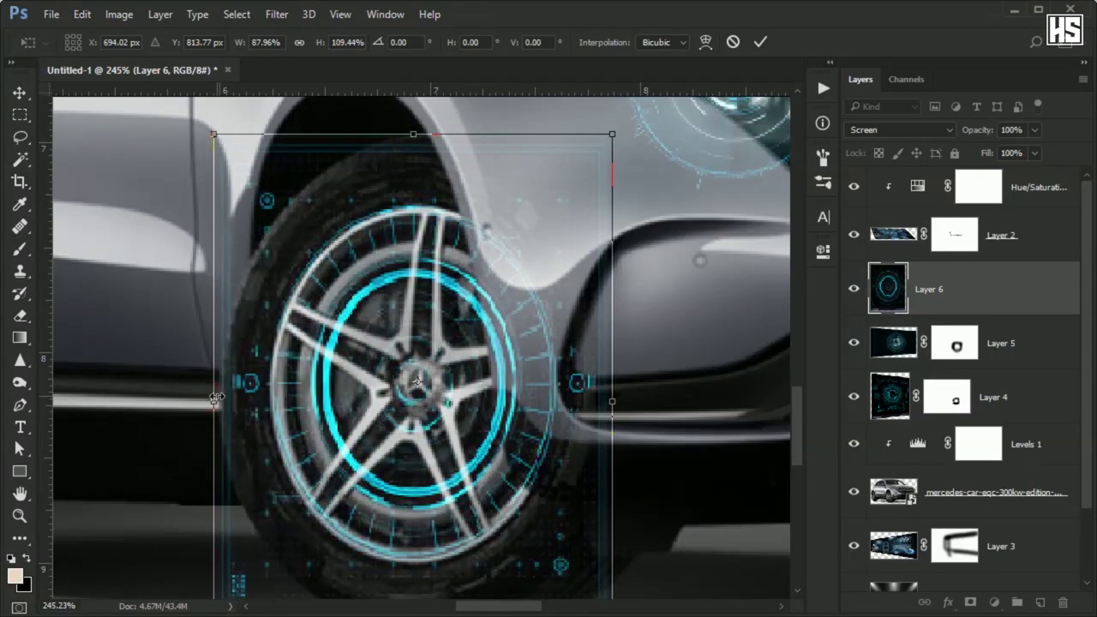
key(Return)
Mask and paint away the wheel HUD's stray edges, then paste another HUD copy
key(b)
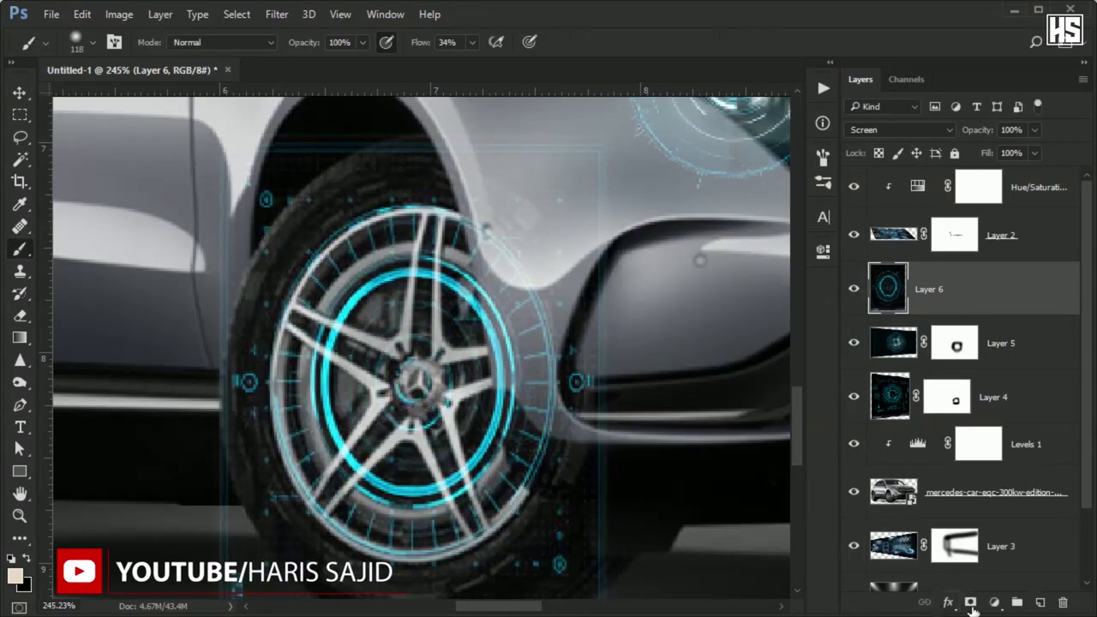
click(970, 603)
key(bracketleft)
key(bracketleft)
key(bracketleft)
scroll(628, 320, down, 5)
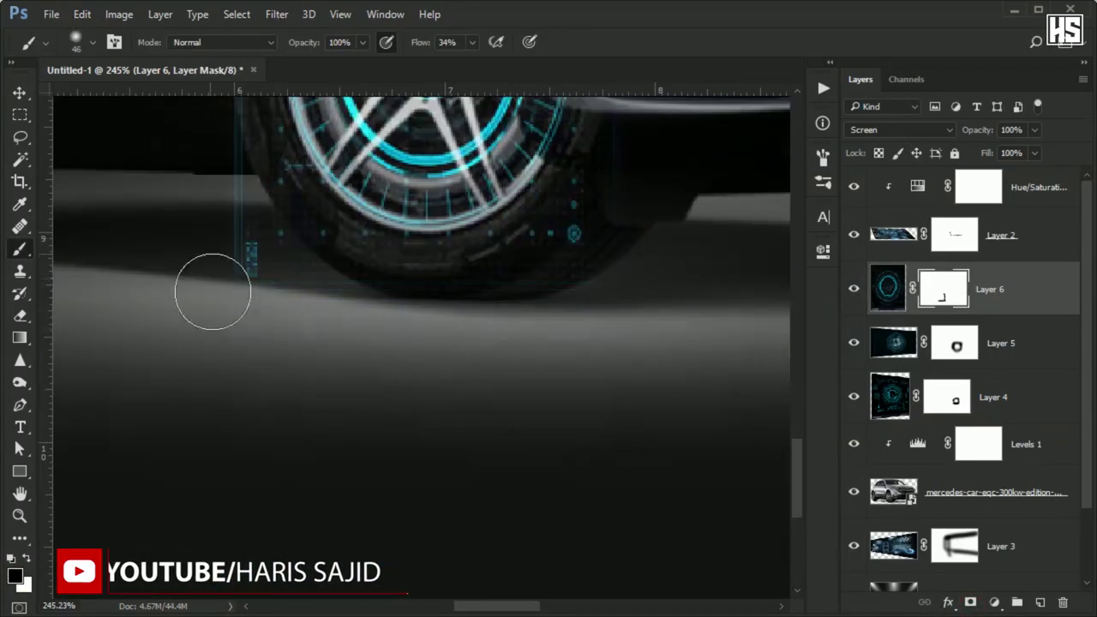
scroll(215, 308, up, 5)
scroll(215, 326, up, 3)
scroll(507, 282, down, 2)
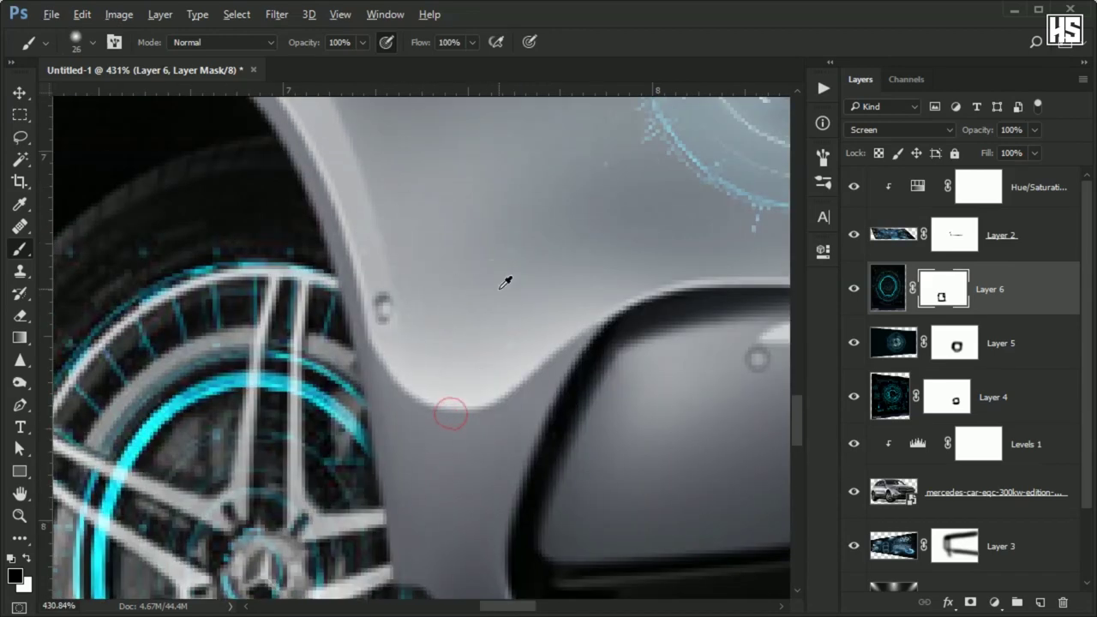
scroll(506, 282, down, 2)
scroll(514, 309, down, 1)
scroll(521, 322, down, 1)
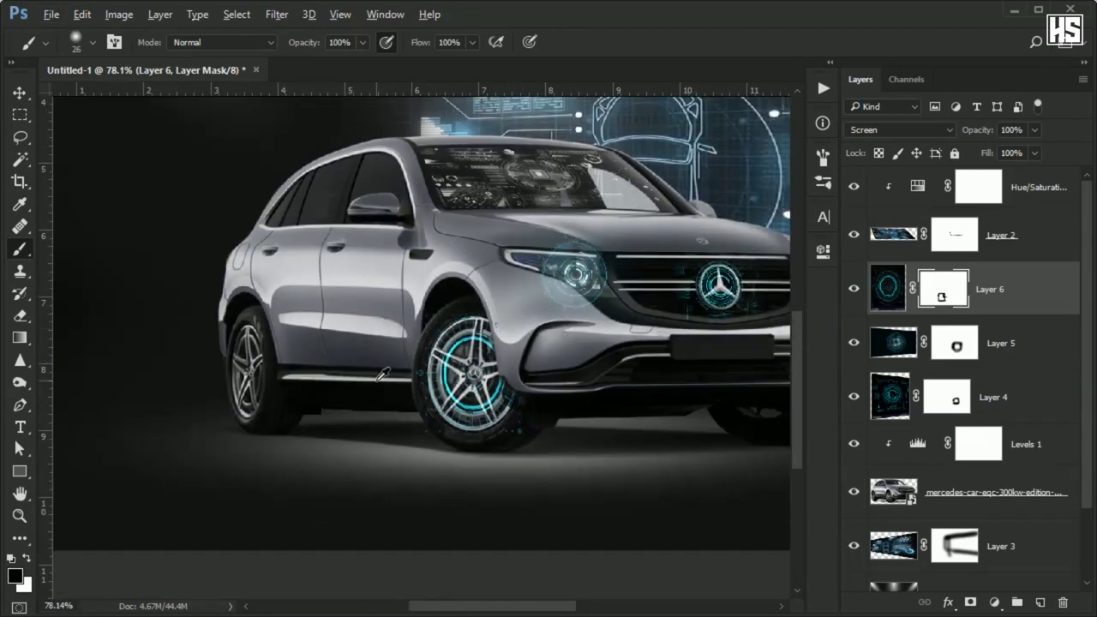
scroll(314, 387, up, 1)
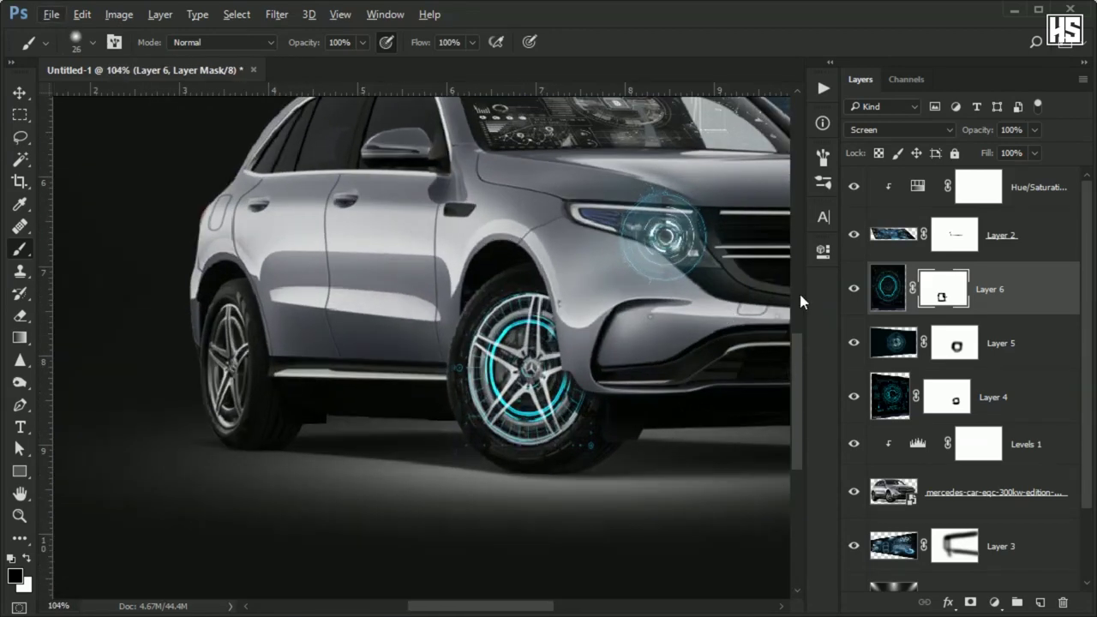
key(ctrl+v)
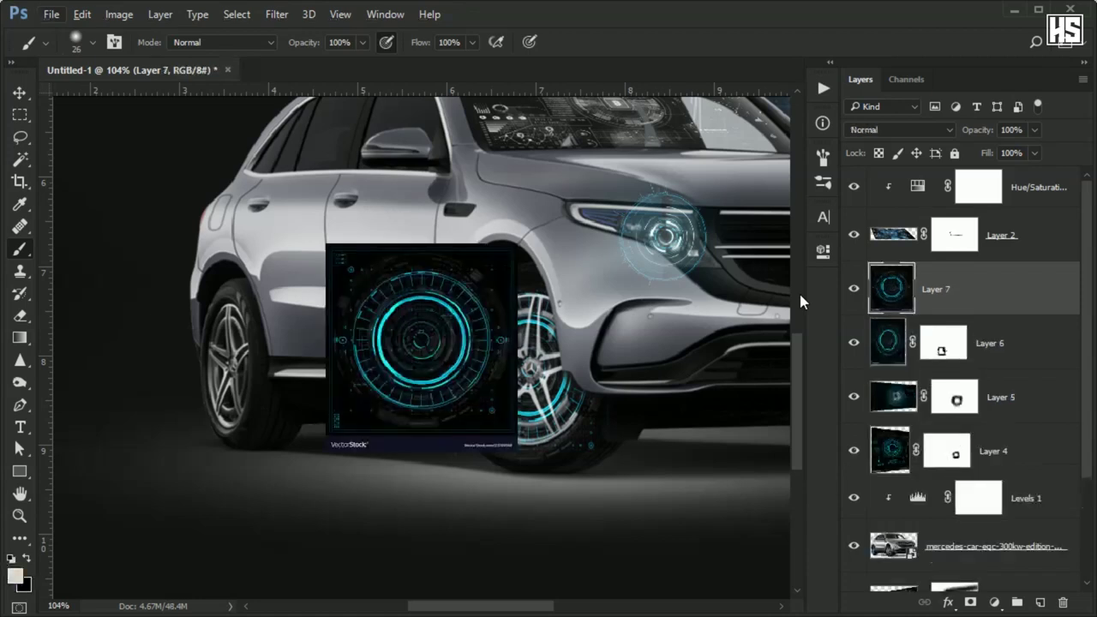
Shrink the pasted HUD ring to about half size and set it to Screen blending
key(ctrl+t)
mouse_move(526, 245)
mouse_down()
mouse_move(431, 339)
mouse_move(218, 334)
mouse_up()
key(Return)
key(b)
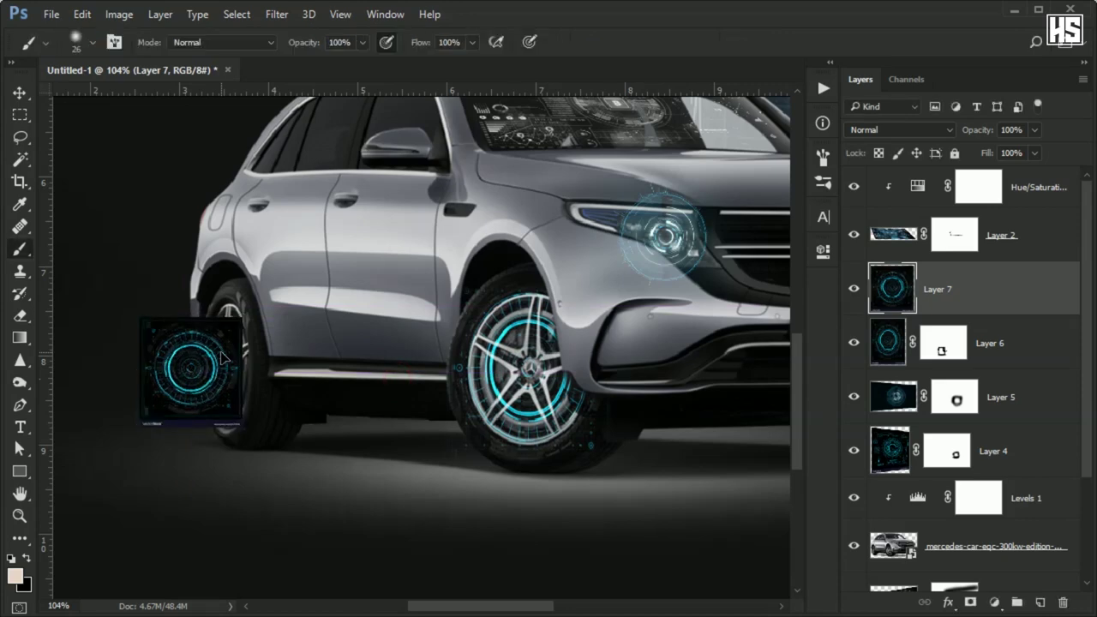
scroll(226, 348, up, 3)
scroll(226, 348, up, 1)
scroll(210, 367, up, 1)
scroll(292, 375, up, 1)
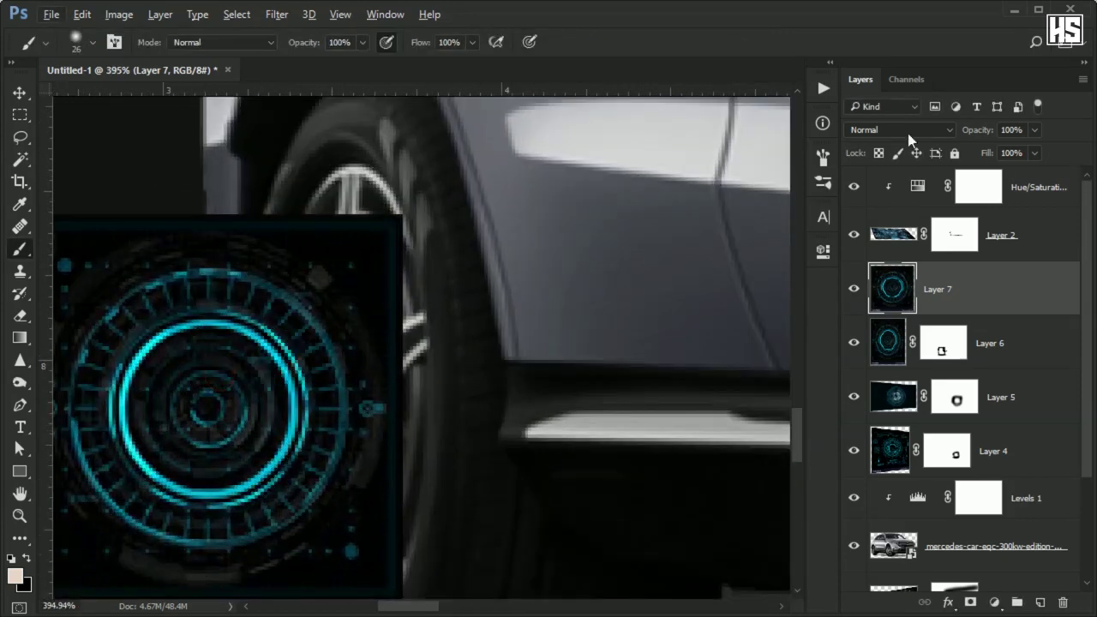
click(897, 129)
click(866, 247)
Squeeze, stretch and move the ring overlay so it fits the wheel's angle
scroll(155, 395, left, 3)
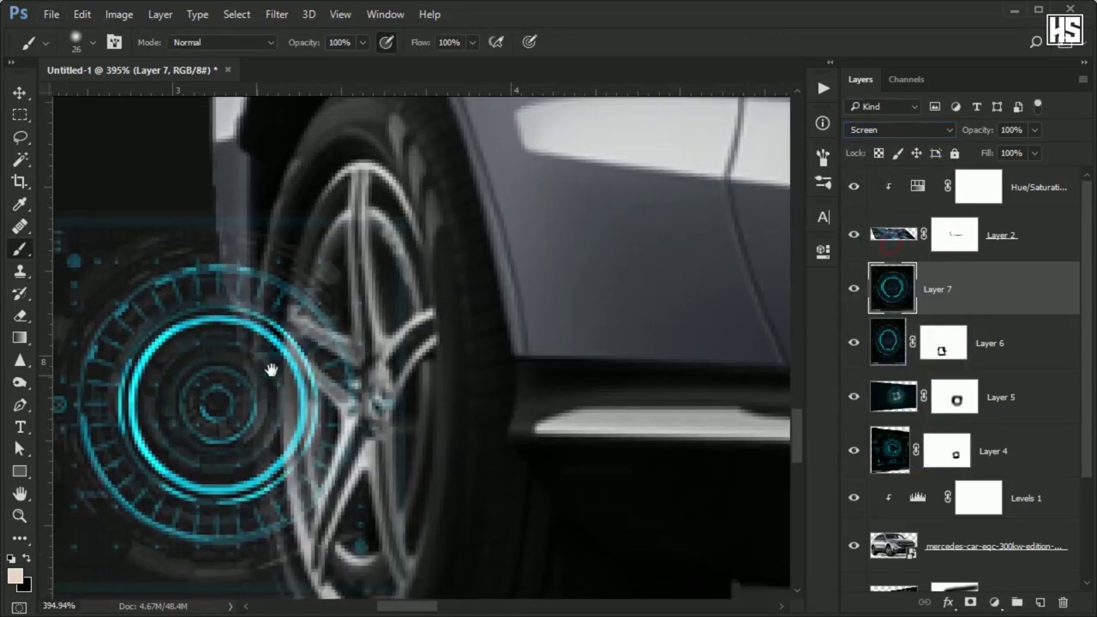
key(ctrl+t)
scroll(155, 395, down, 1)
drag(652, 389, 566, 390)
drag(566, 185, 561, 94)
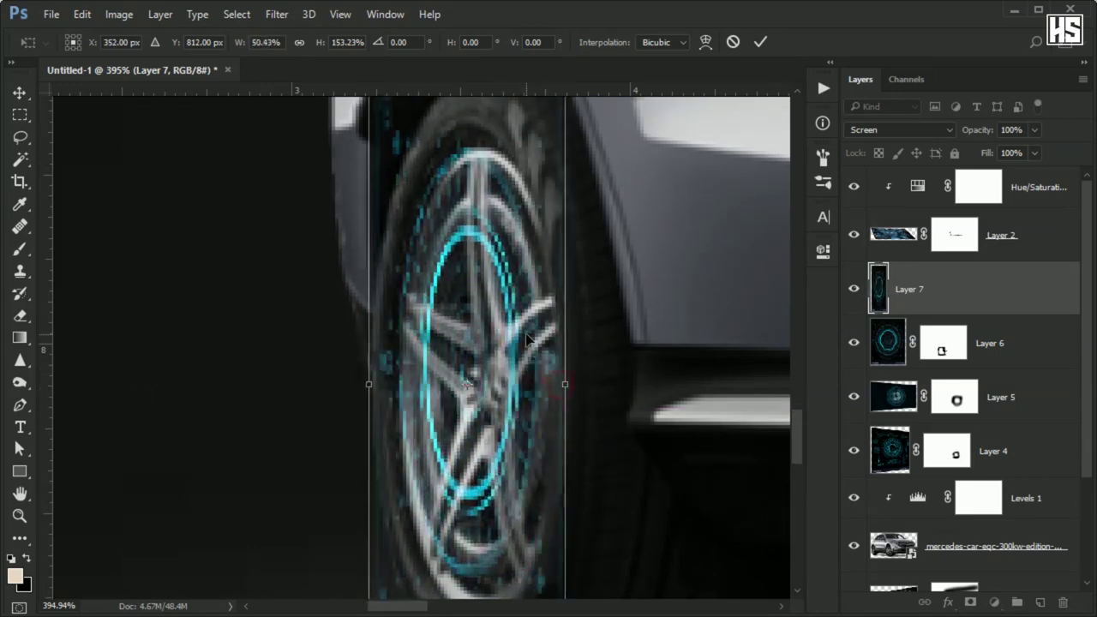
drag(506, 351, 526, 362)
key(Return)
Add a layer mask to the ring layer and set a soft brush at 56% flow
key(b)
click(970, 603)
scroll(460, 480, down, 1)
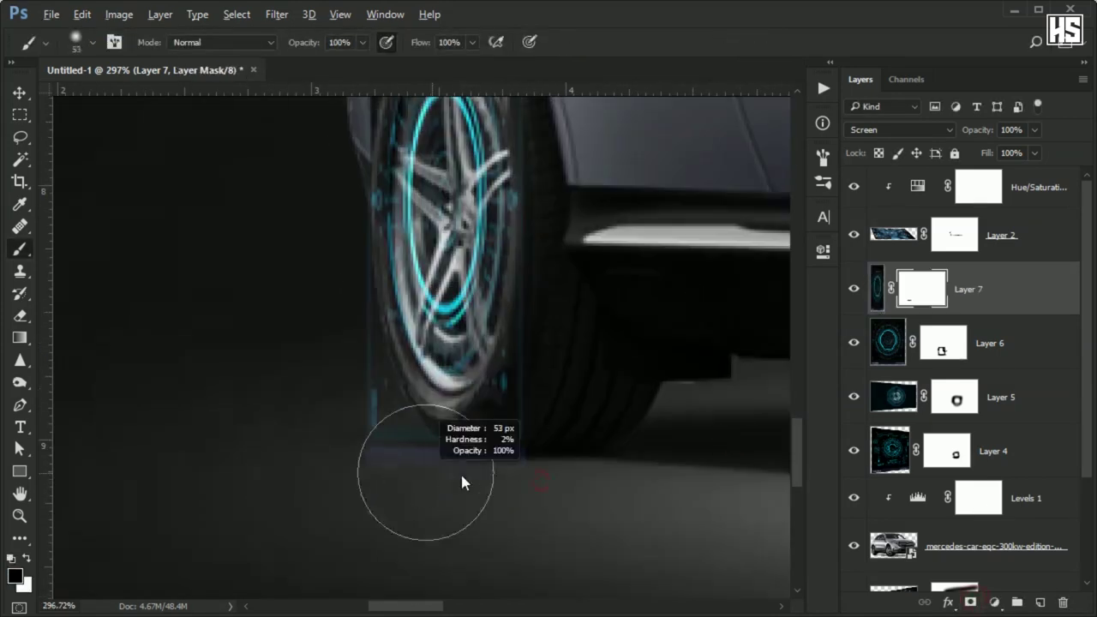
key(shift+5)
key(shift+6)
scroll(505, 330, down, 2)
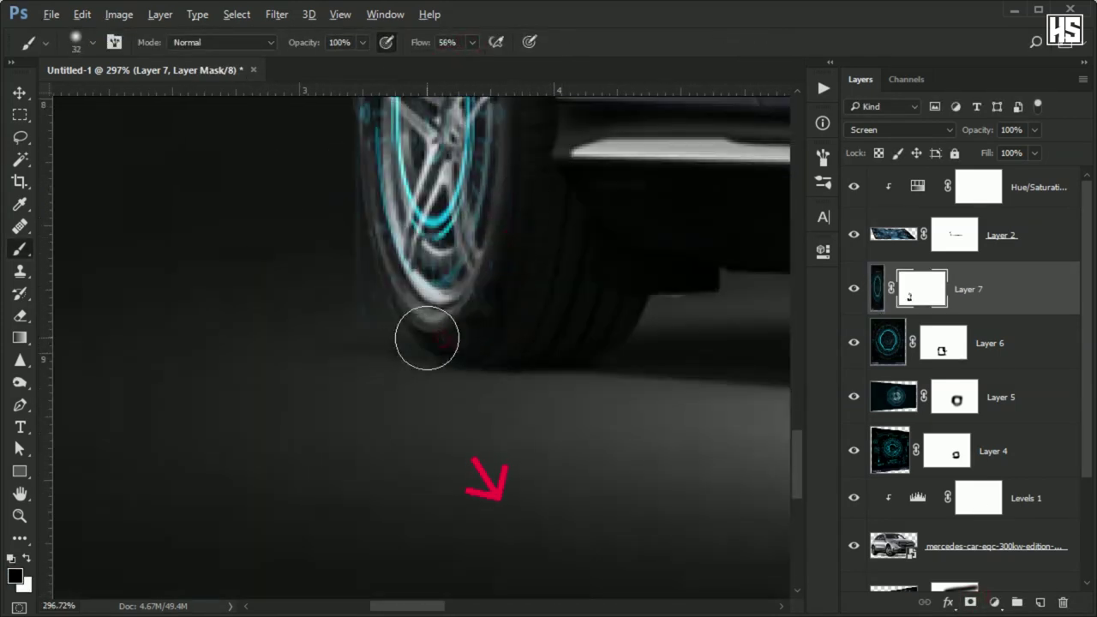
scroll(427, 338, down, 3)
scroll(427, 338, down, 2)
scroll(427, 338, down, 1)
Paste the HUD banner image as Layer 8 in Screen mode, with default black/white colours
key(ctrl+v)
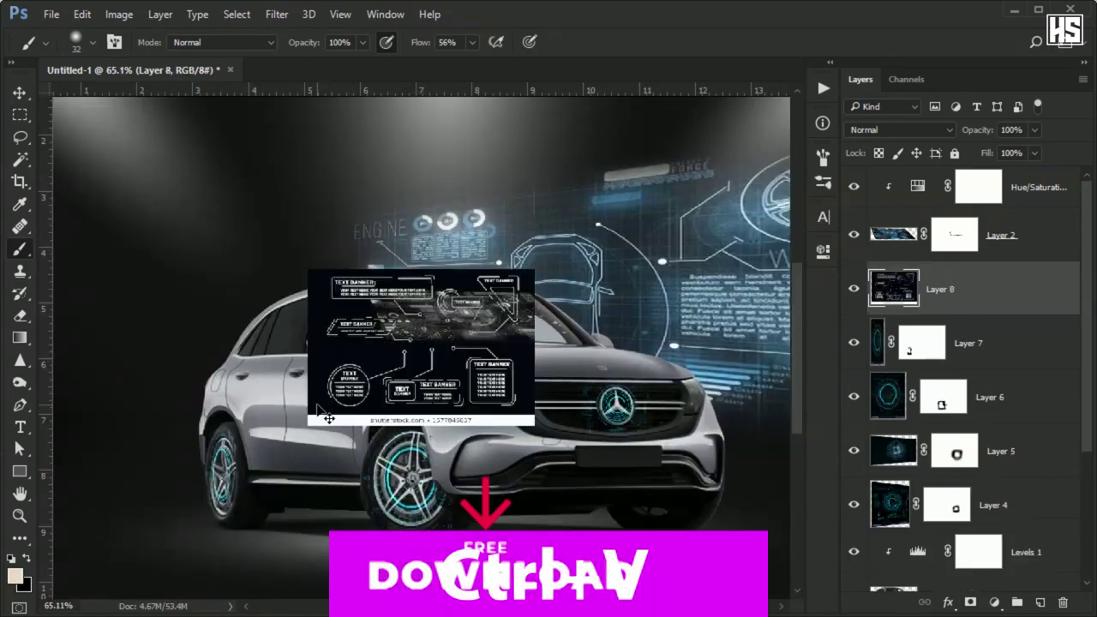
scroll(330, 420, up, 2)
scroll(330, 420, up, 1)
click(898, 129)
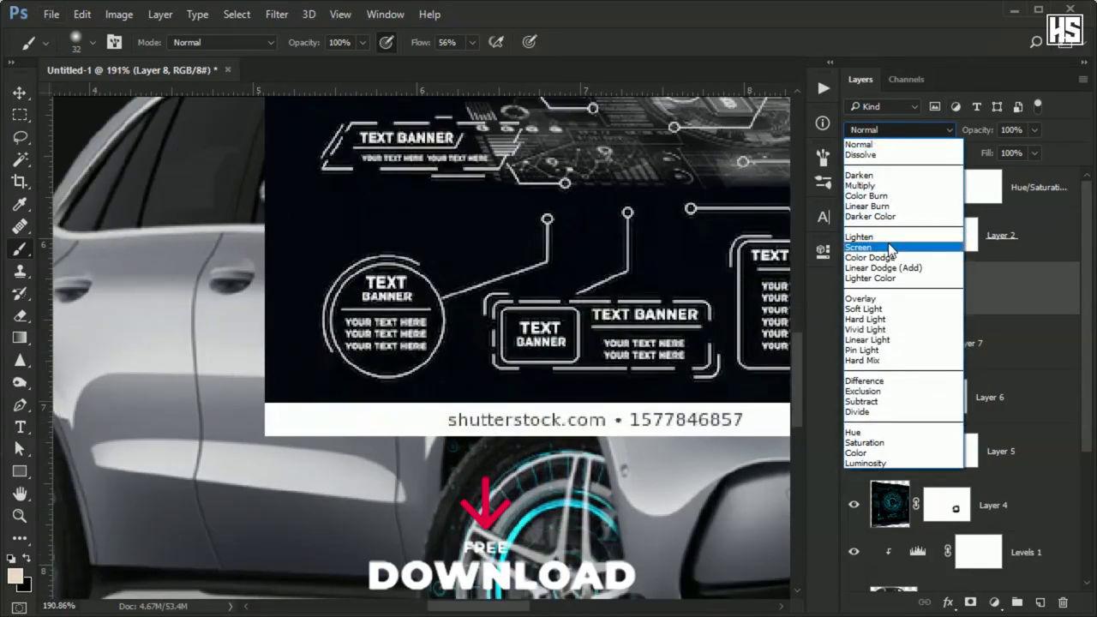
click(889, 248)
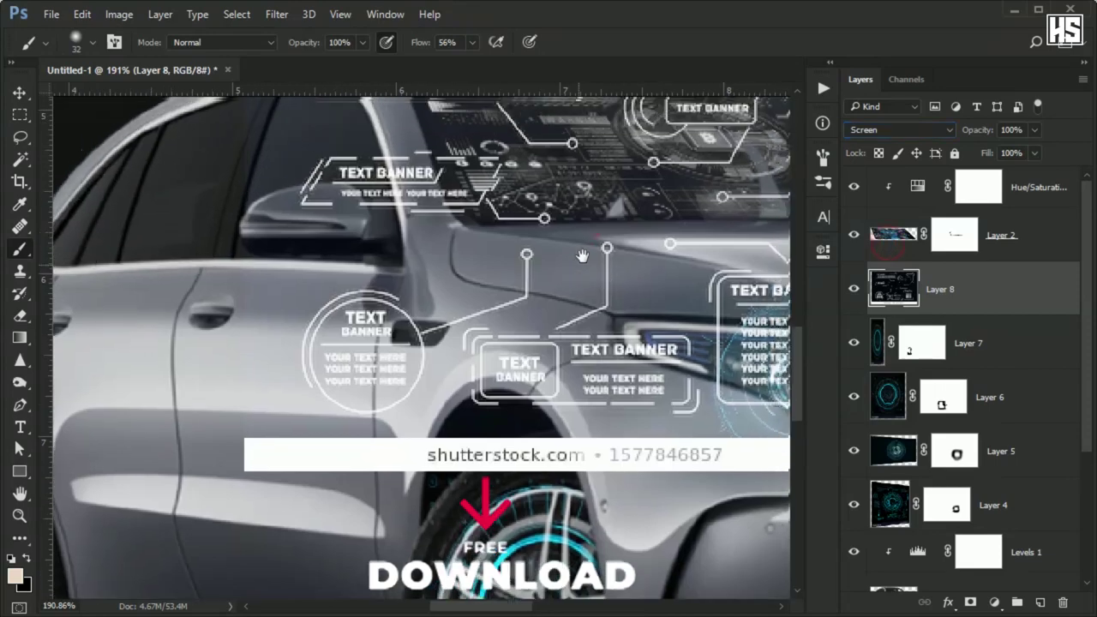
key(d)
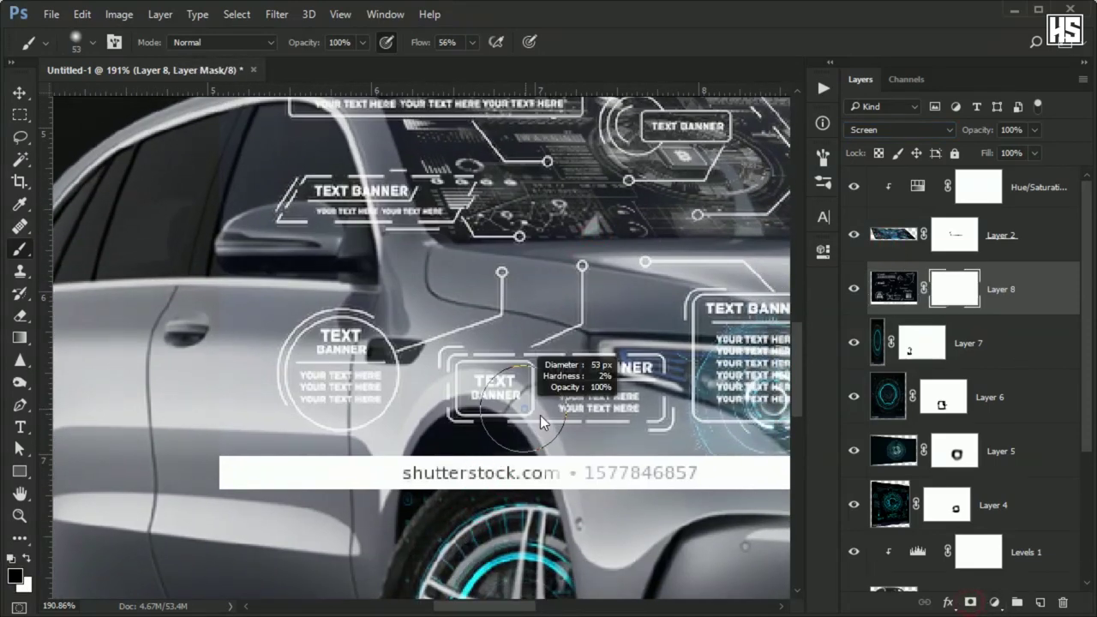
scroll(294, 440, down, 3)
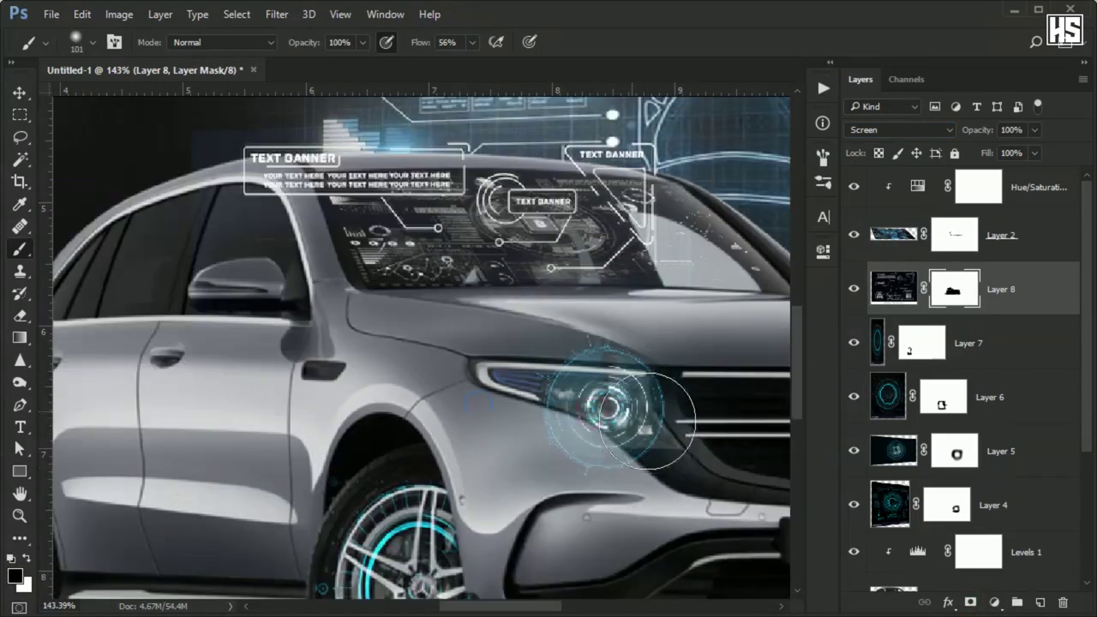
Move the HUD banners up above the windshield and a little further right
key(ctrl+t)
mouse_move(363, 222)
mouse_down()
mouse_move(411, 272)
mouse_move(464, 298)
mouse_up()
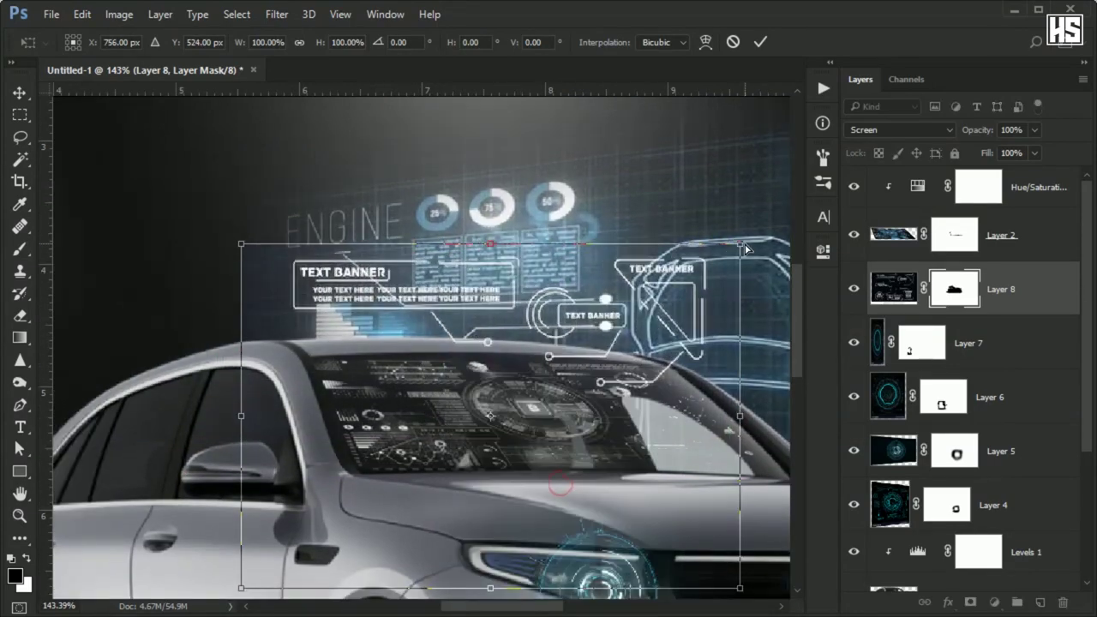
key(Return)
drag(690, 294, 703, 330)
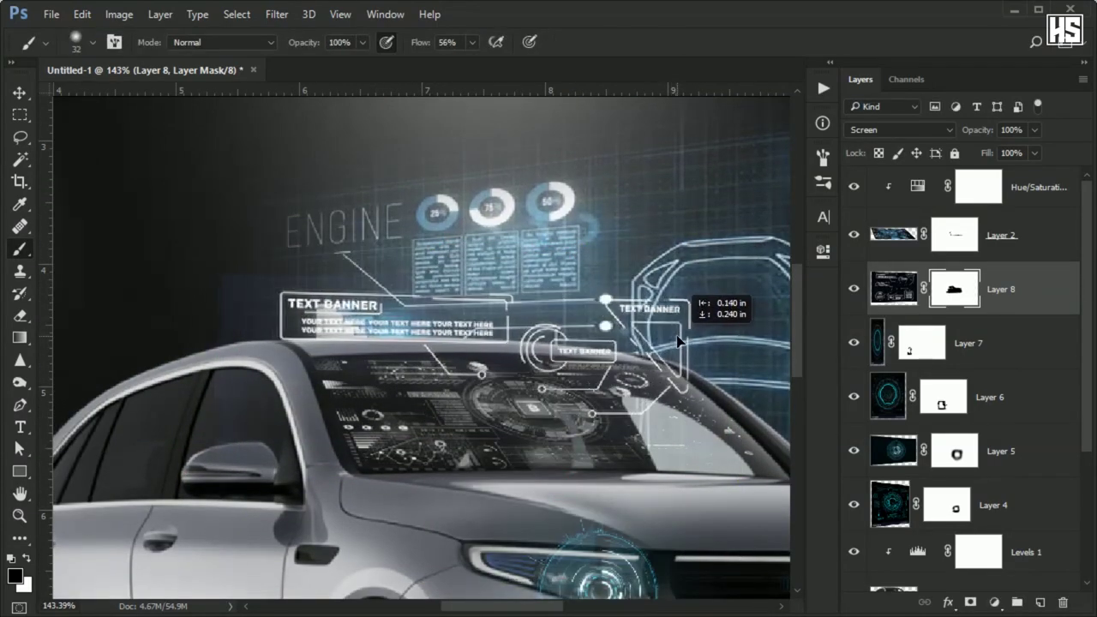
scroll(452, 463, down, 3)
scroll(453, 463, up, 2)
scroll(660, 245, up, 1)
scroll(643, 219, up, 1)
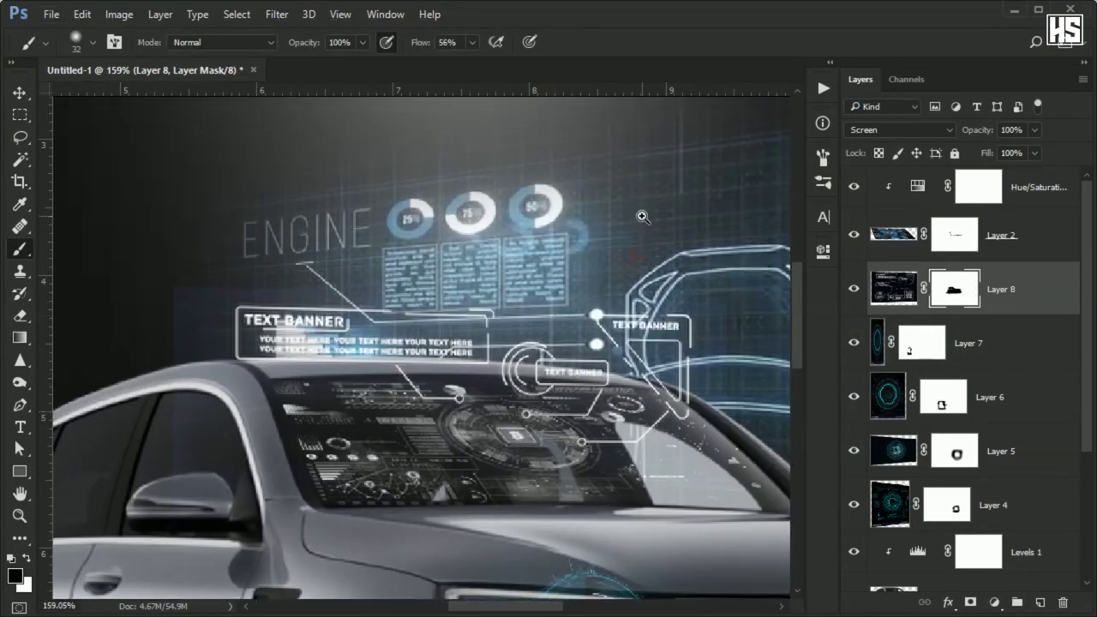
ctrl+click(648, 225)
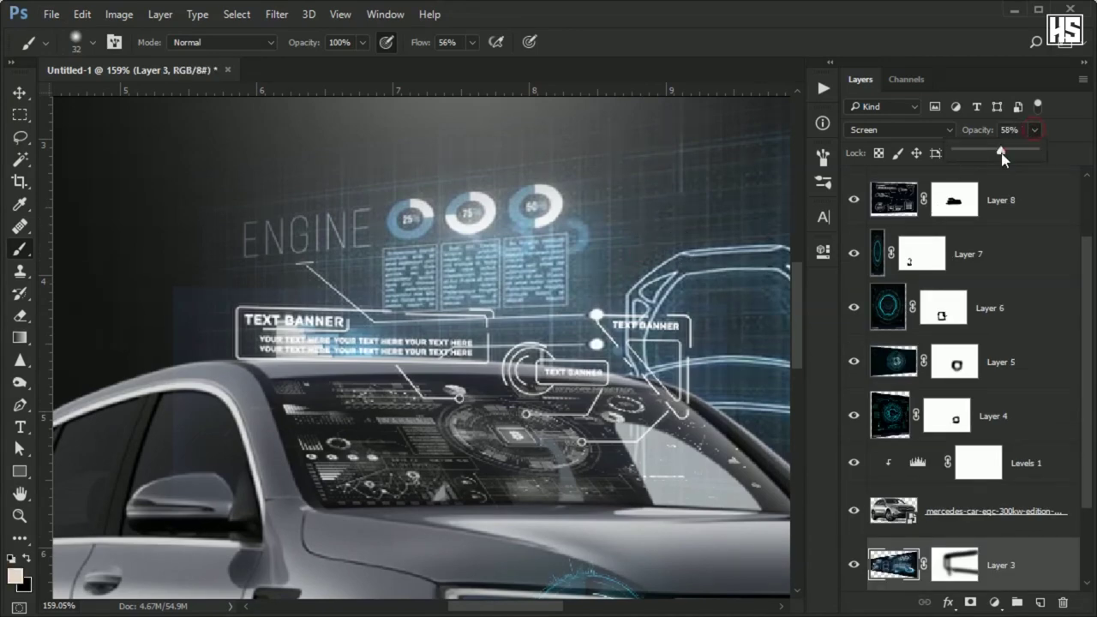
Lower background HUD Layer 3 to about 54% opacity and select Layer 8
drag(1002, 152, 997, 152)
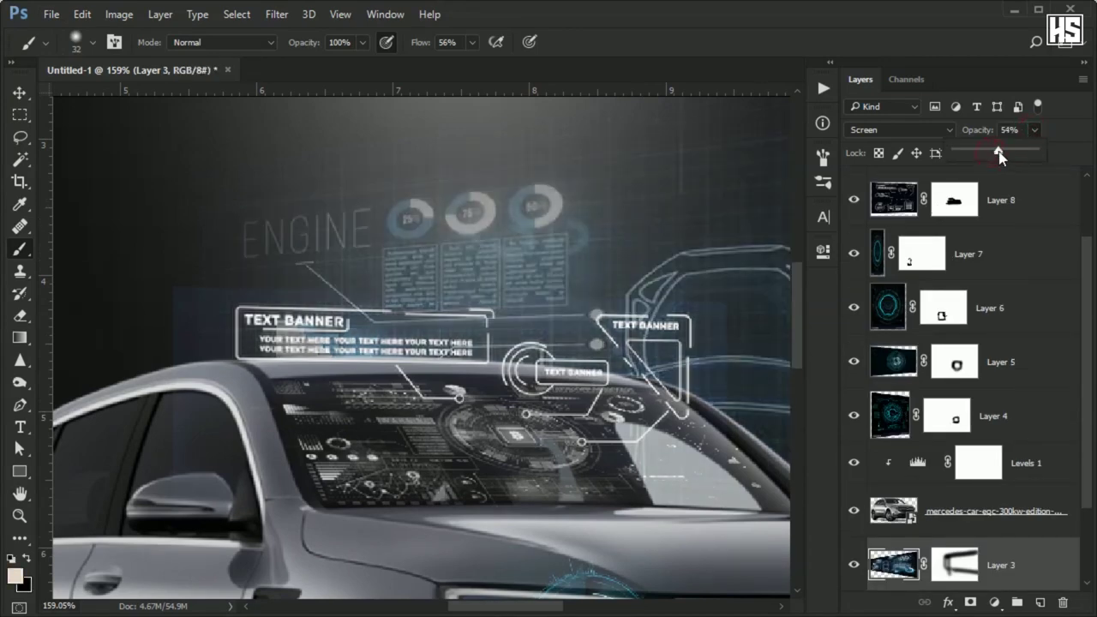
scroll(671, 249, down, 3)
drag(483, 351, 358, 378)
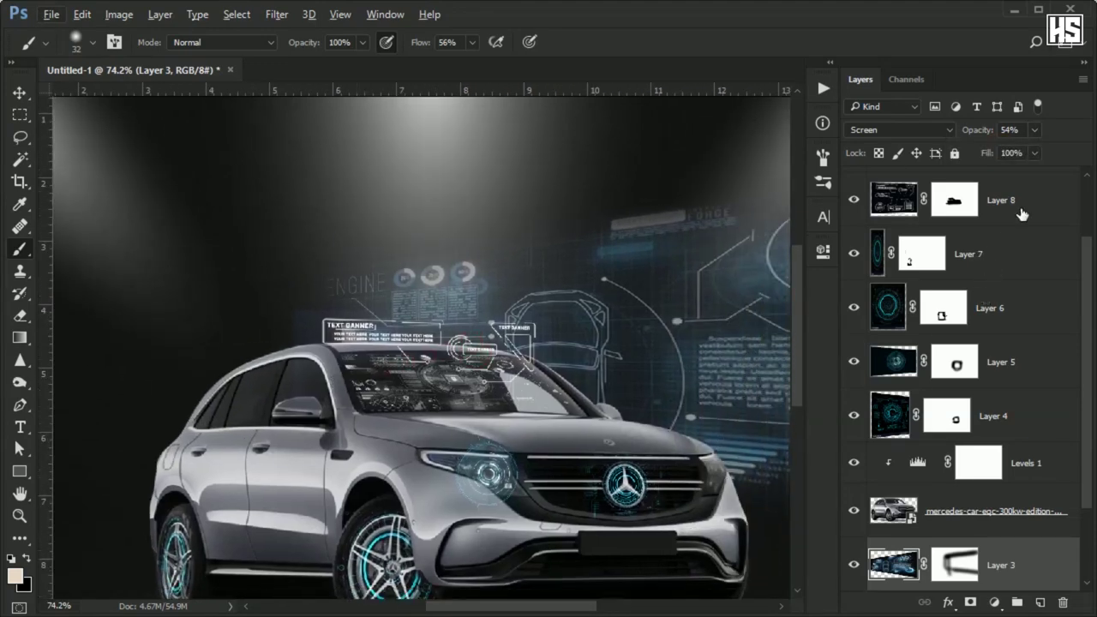
click(1021, 213)
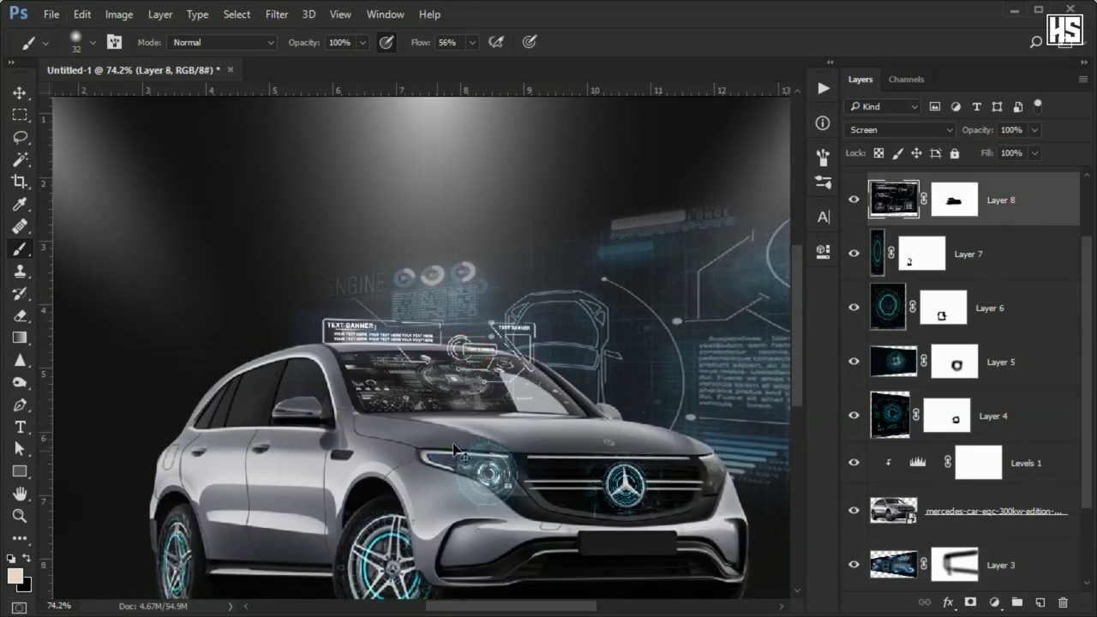
Paste another HUD banner as Layer 9, set to Screen, with a layer mask
key(ctrl+v)
scroll(409, 349, up, 2)
scroll(409, 348, up, 1)
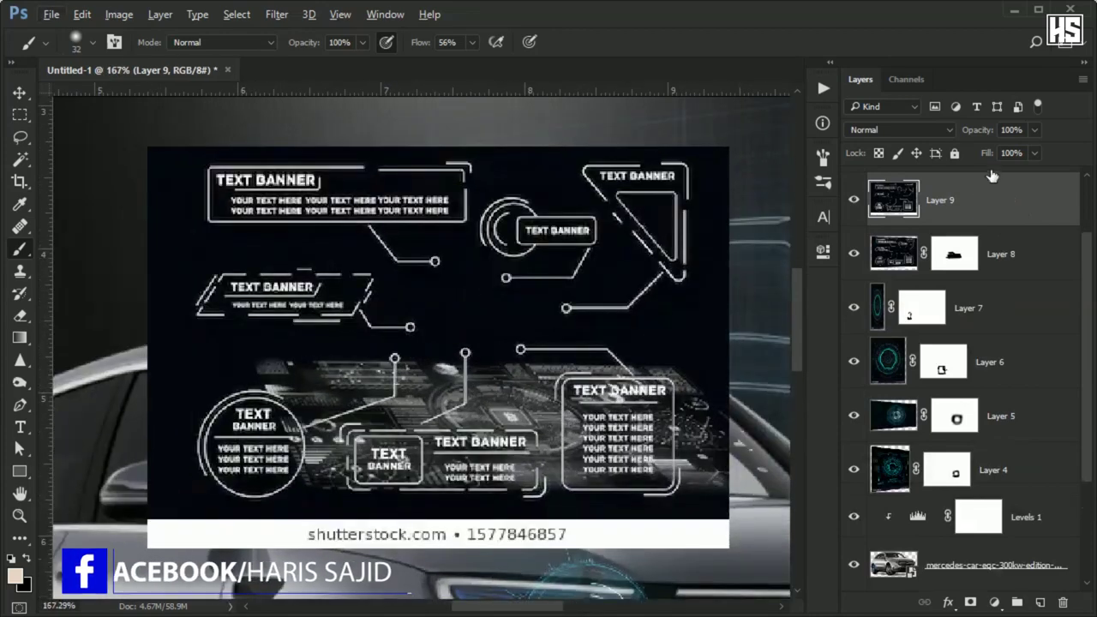
click(911, 128)
click(868, 248)
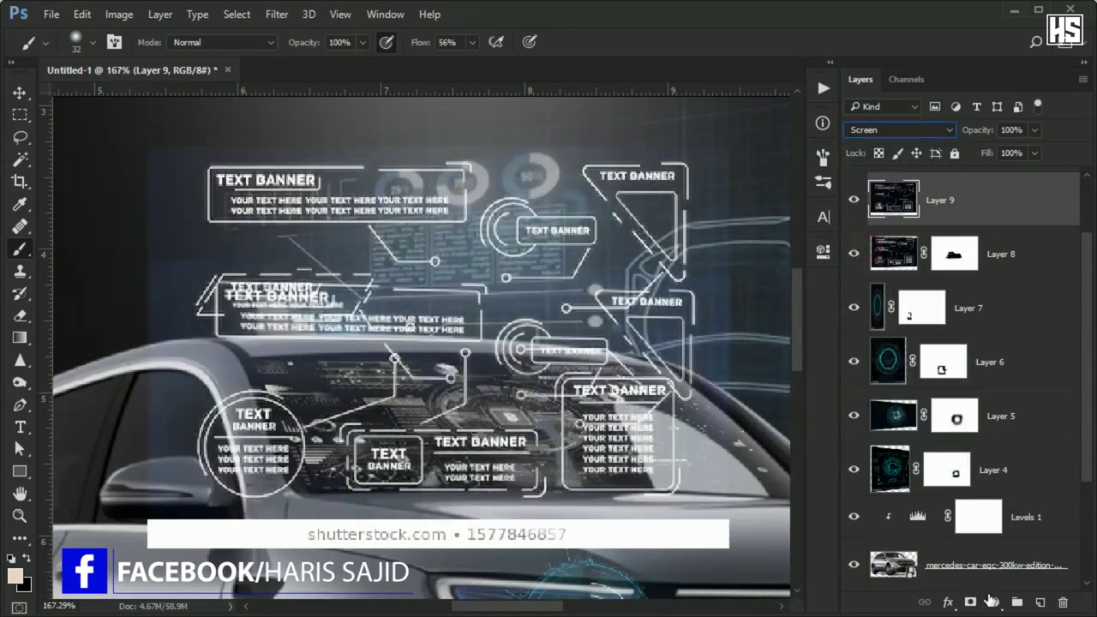
click(970, 602)
Mask Layer 9 black outside a rectangle so only one banner shows
mouse_move(507, 334)
mouse_down()
mouse_move(600, 264)
mouse_move(771, 197)
mouse_up()
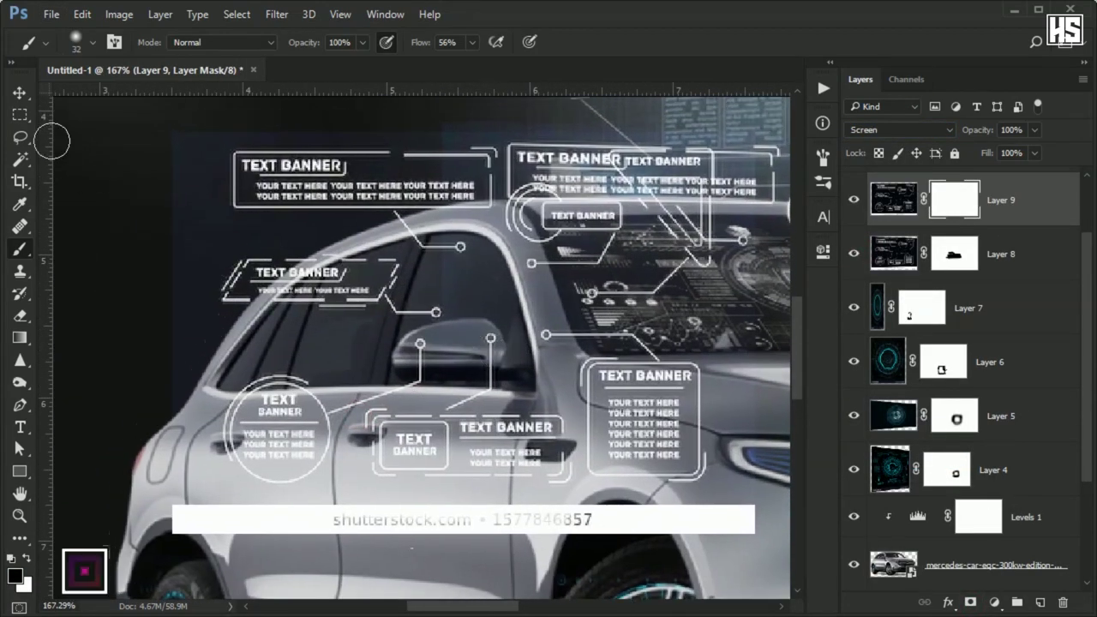
key(m)
drag(204, 227, 450, 332)
key(ctrl+shift+i)
key(alt+BackSpace)
key(ctrl+d)
key(b)
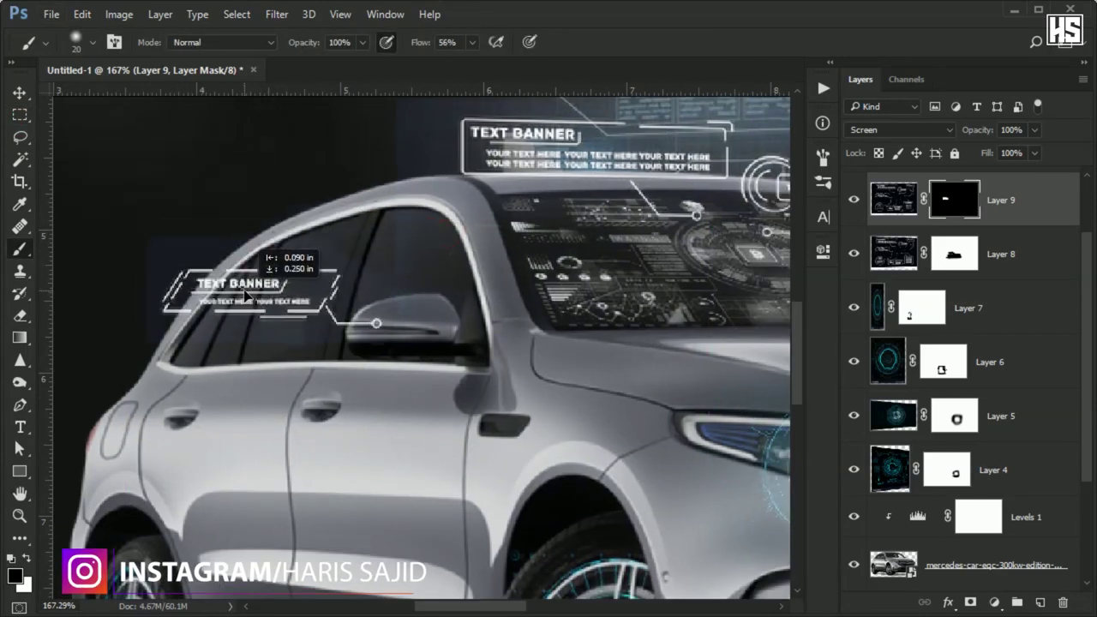
Select Layer 8's mask, then Layer 4, then the background HUD Layer 3
scroll(378, 197, down, 5)
click(954, 253)
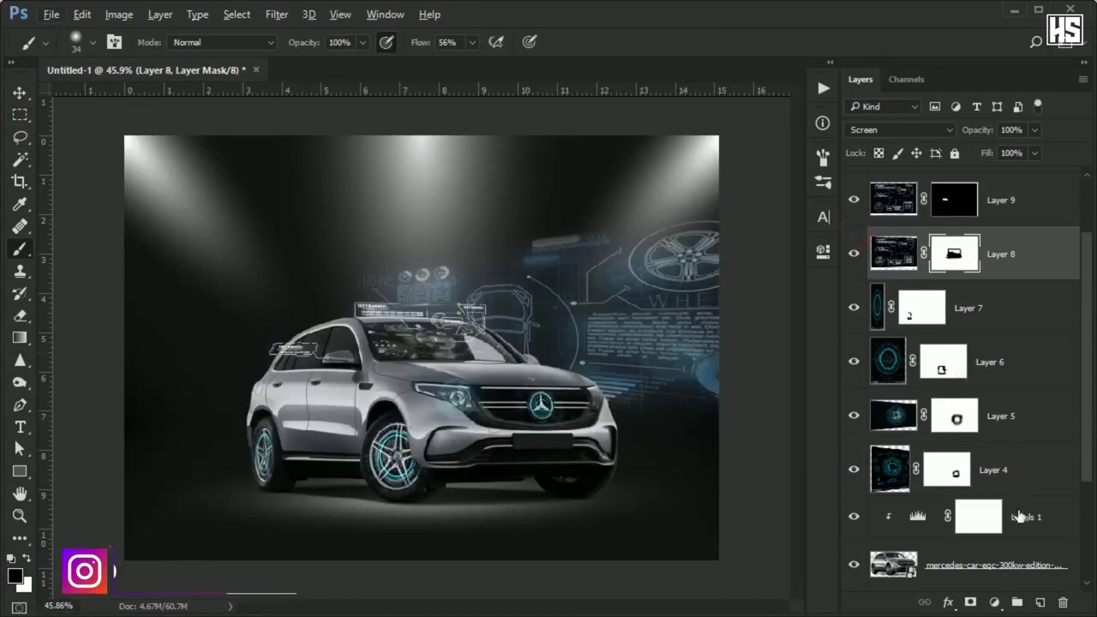
click(1035, 472)
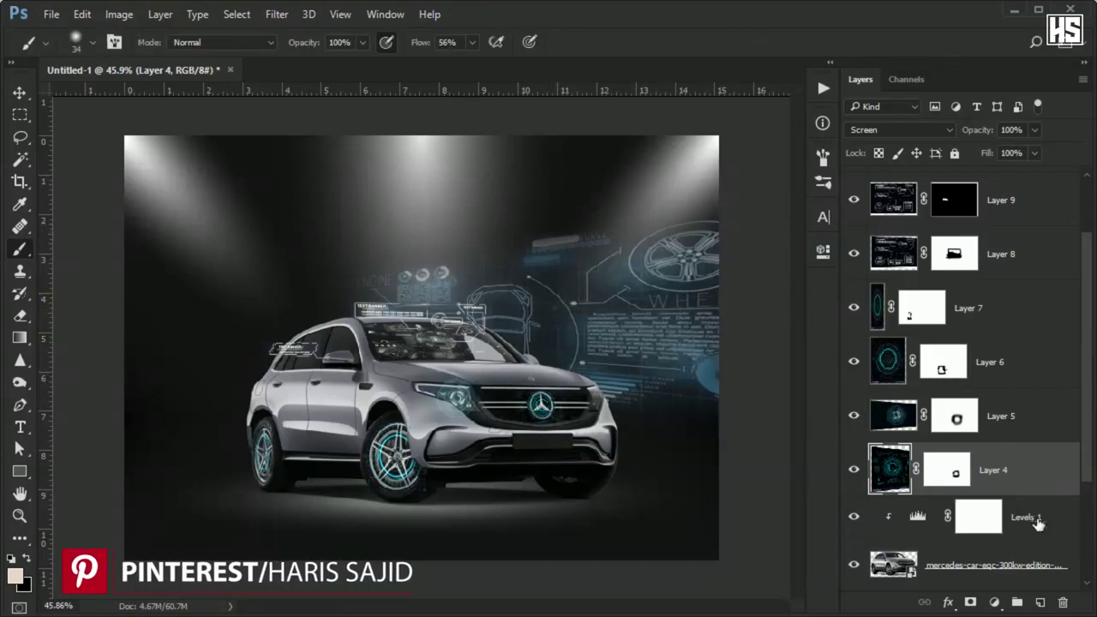
scroll(999, 482, down, 3)
click(1003, 455)
Stretch background HUD Layer 3 taller and set Layer 10 to Screen blending
key(ctrl+t)
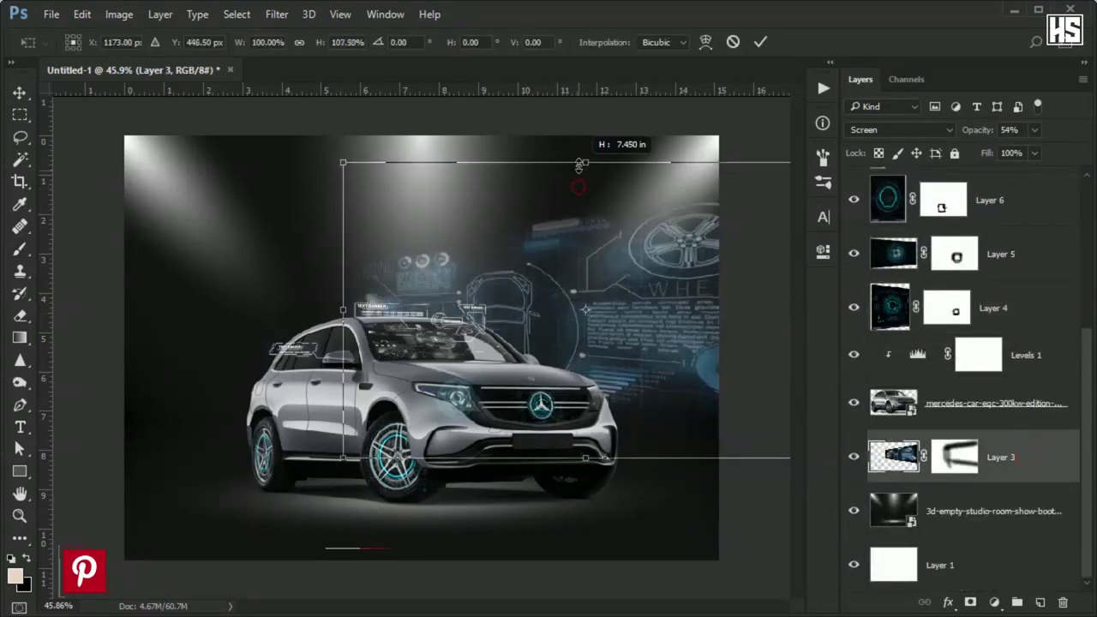
drag(586, 163, 585, 135)
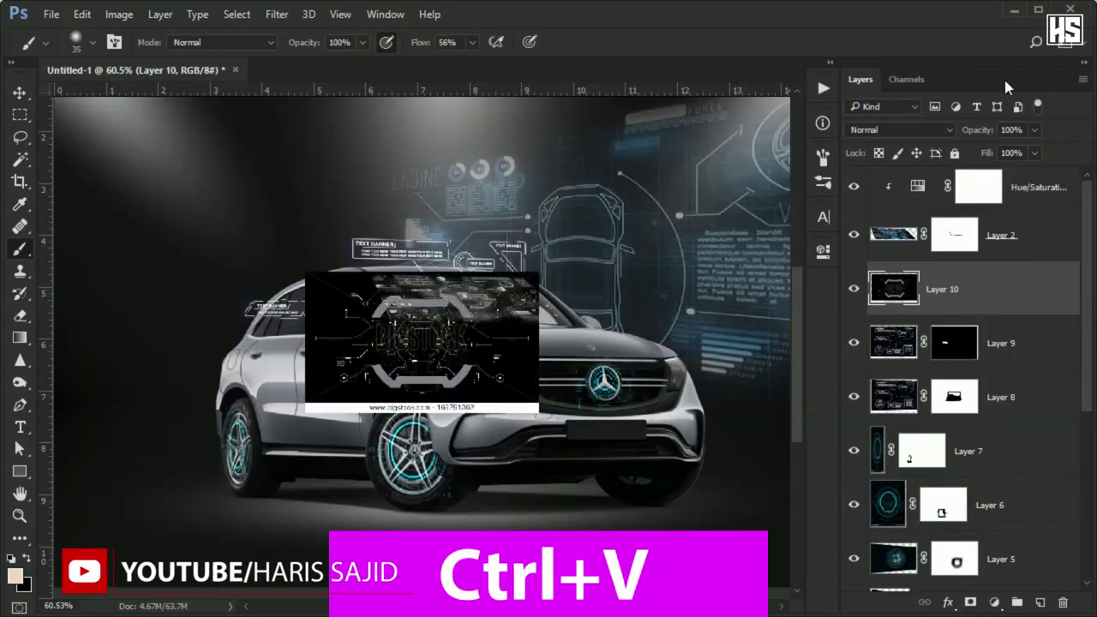
click(900, 129)
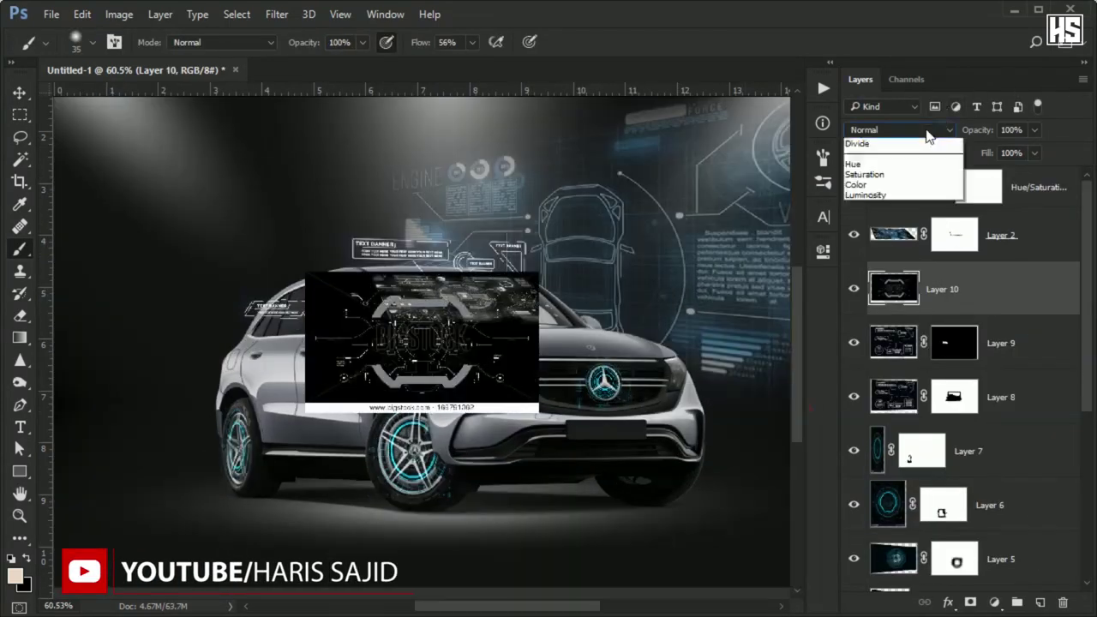
click(869, 245)
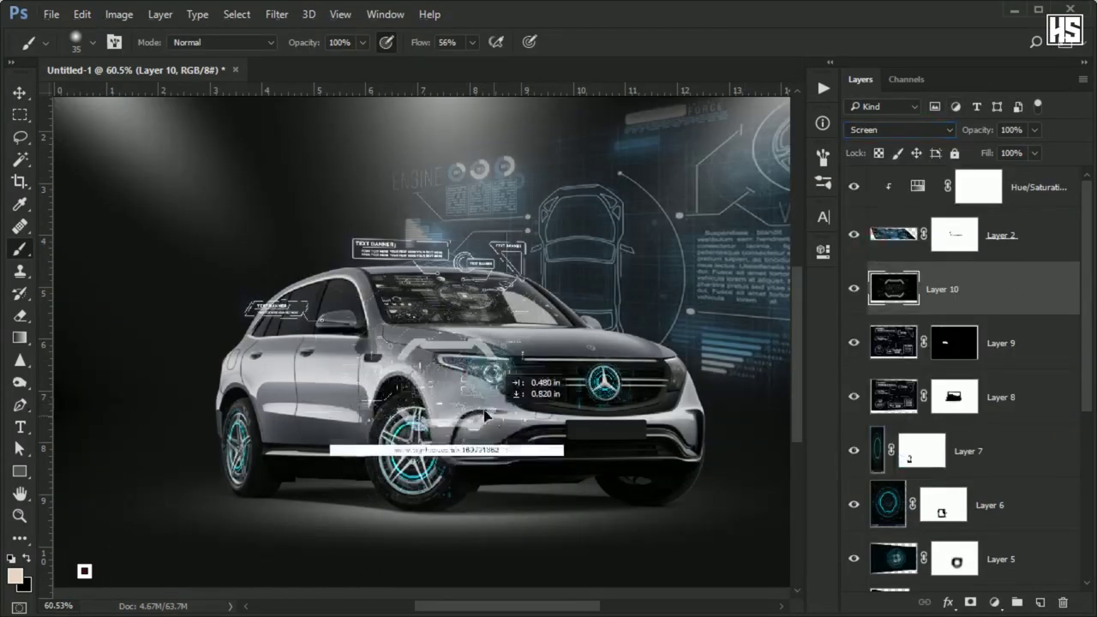
Fit the Layer 10 HUD frame in perspective over the front grille
drag(399, 403, 658, 405)
key(ctrl+t)
right_click(649, 390)
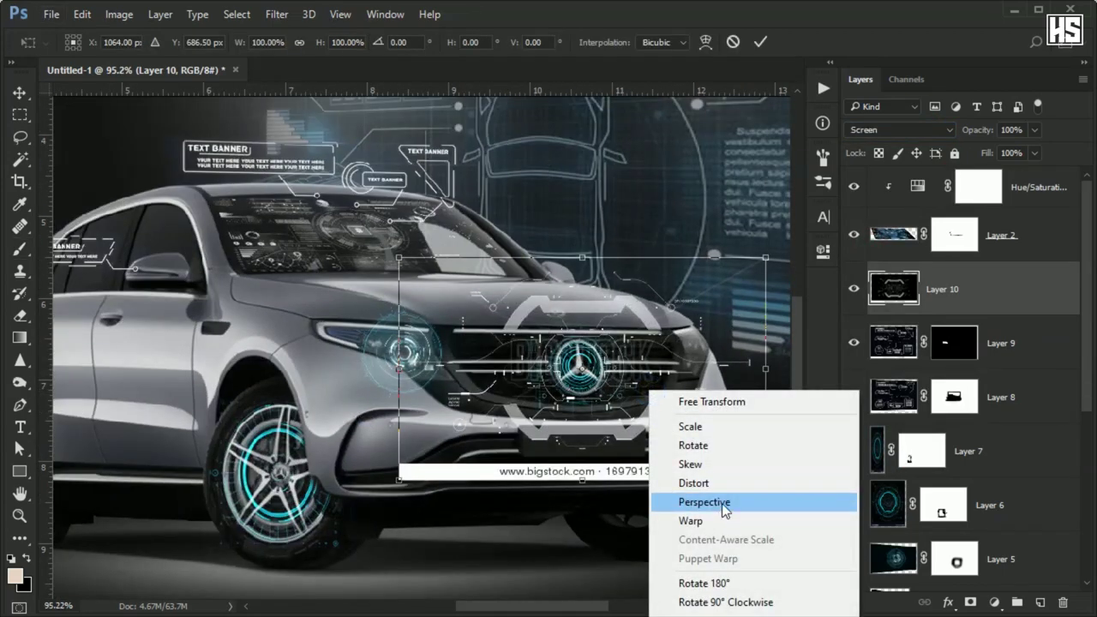
click(694, 499)
drag(769, 255, 749, 274)
key(Return)
key(b)
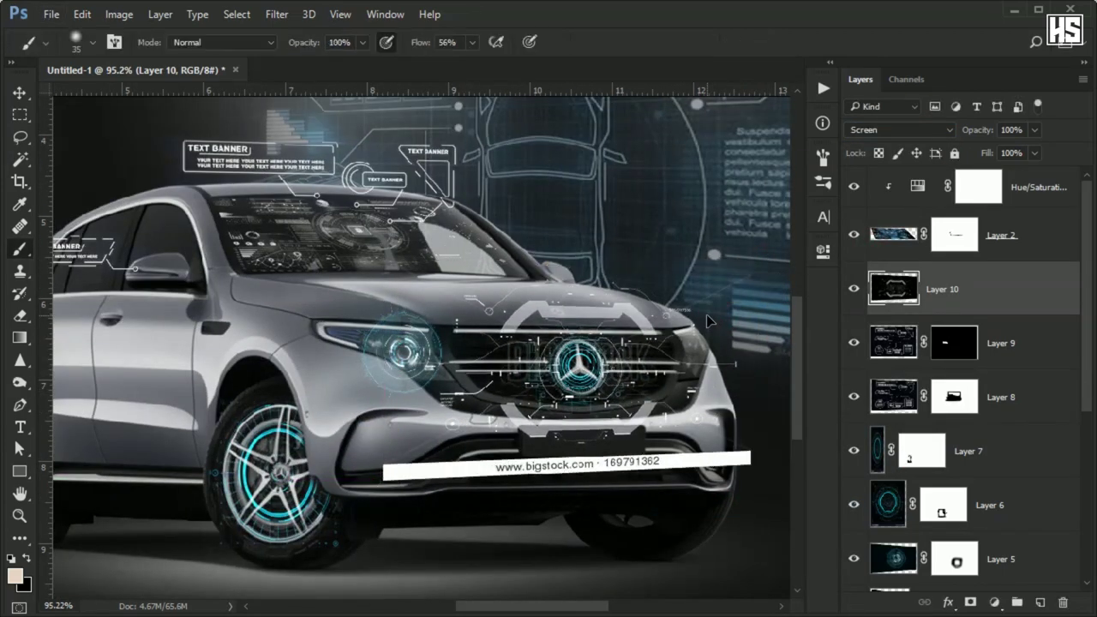
Add a layer mask to Layer 10 and paint out its watermark banner
key(ctrl+z)
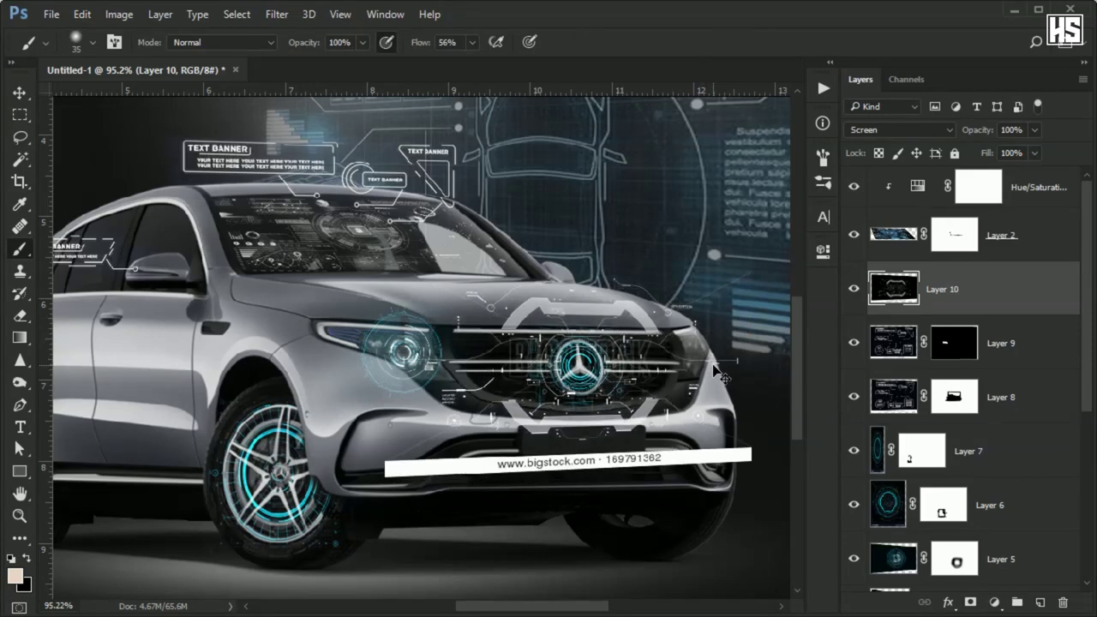
click(971, 602)
mouse_move(385, 463)
mouse_down()
mouse_move(751, 463)
mouse_move(394, 462)
mouse_up()
click(888, 505)
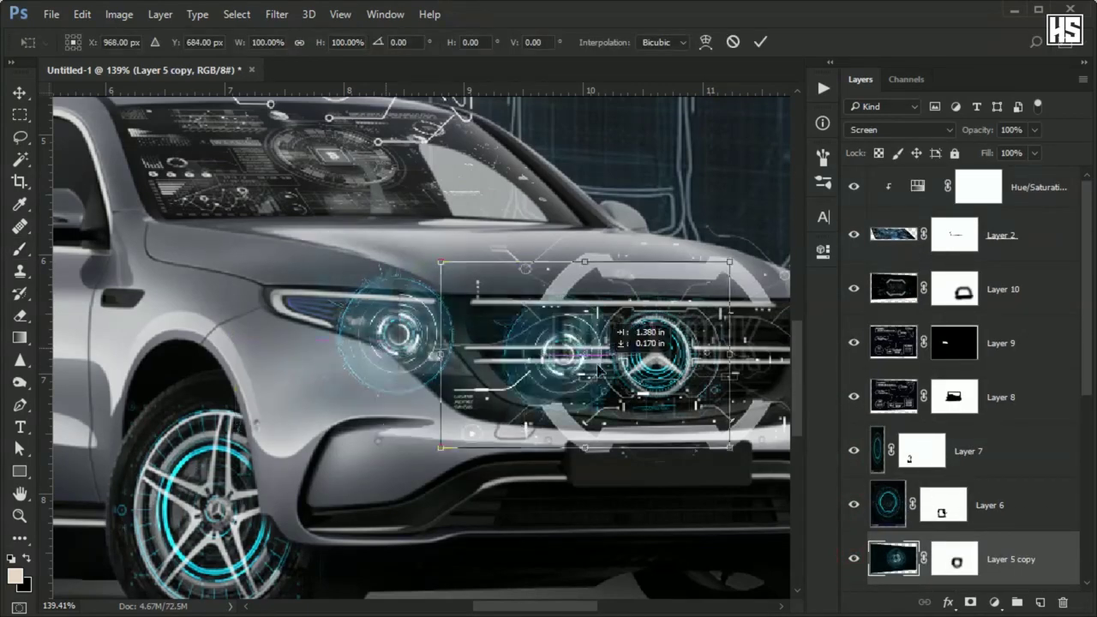
scroll(321, 408, down, 2)
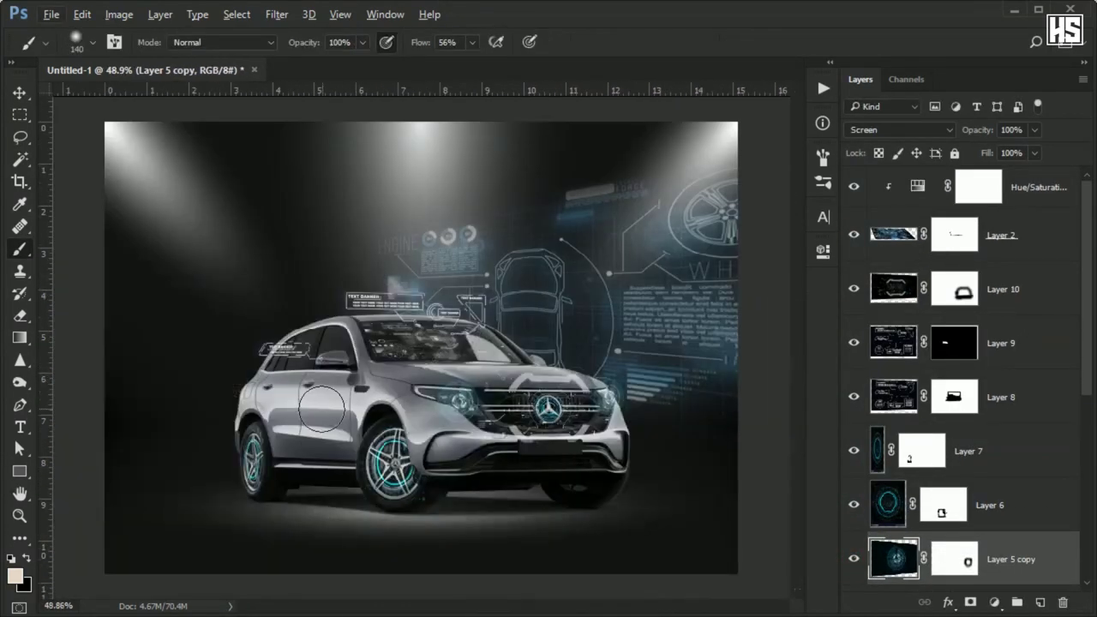
Duplicate Layer 9 and move the copy down toward the front wheel
click(1013, 340)
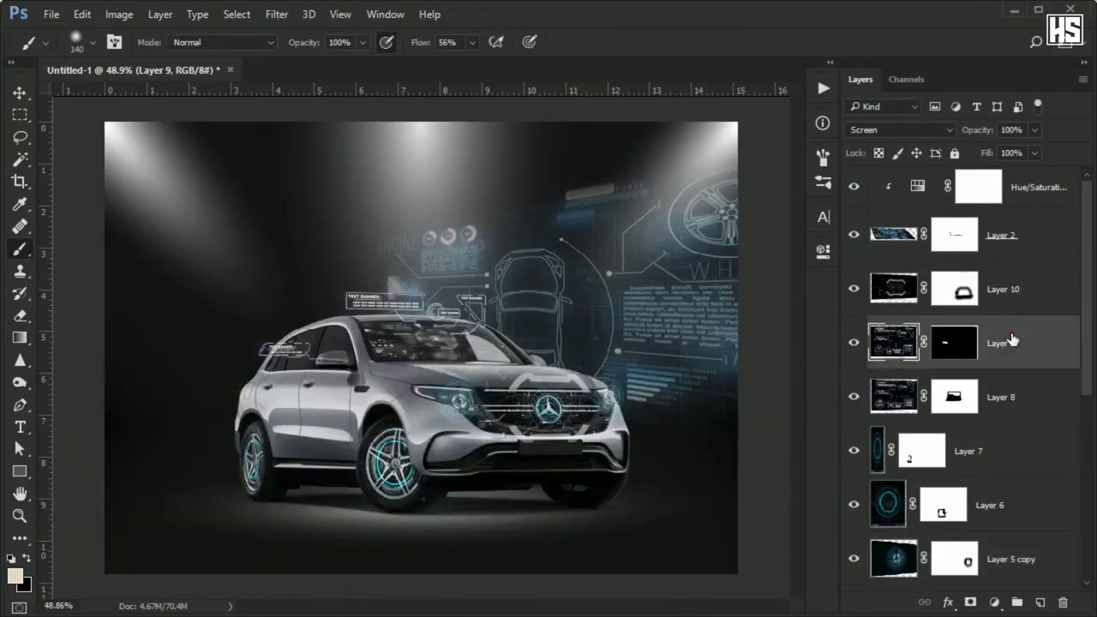
key(ctrl+j)
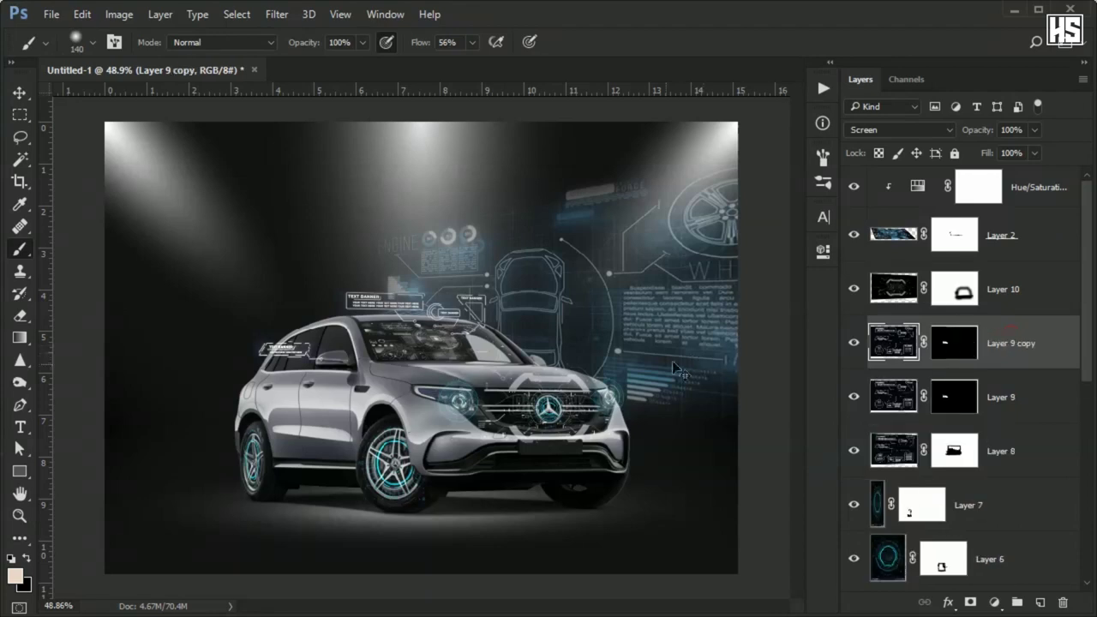
key(ctrl+t)
mouse_move(308, 383)
mouse_down()
mouse_move(360, 441)
mouse_move(334, 454)
mouse_move(369, 467)
mouse_move(374, 483)
mouse_up()
key(Return)
key(b)
Reveal only the lower text banner in the copy's mask by filling its selection
scroll(377, 467, up, 2)
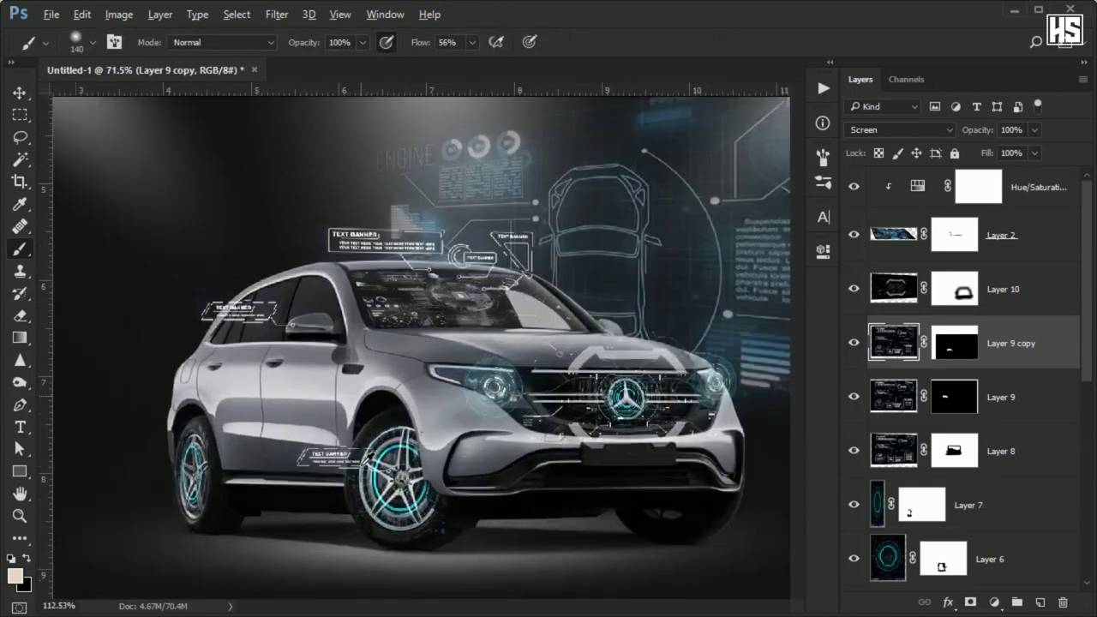
scroll(377, 467, up, 3)
shift+click(949, 343)
scroll(487, 415, up, 1)
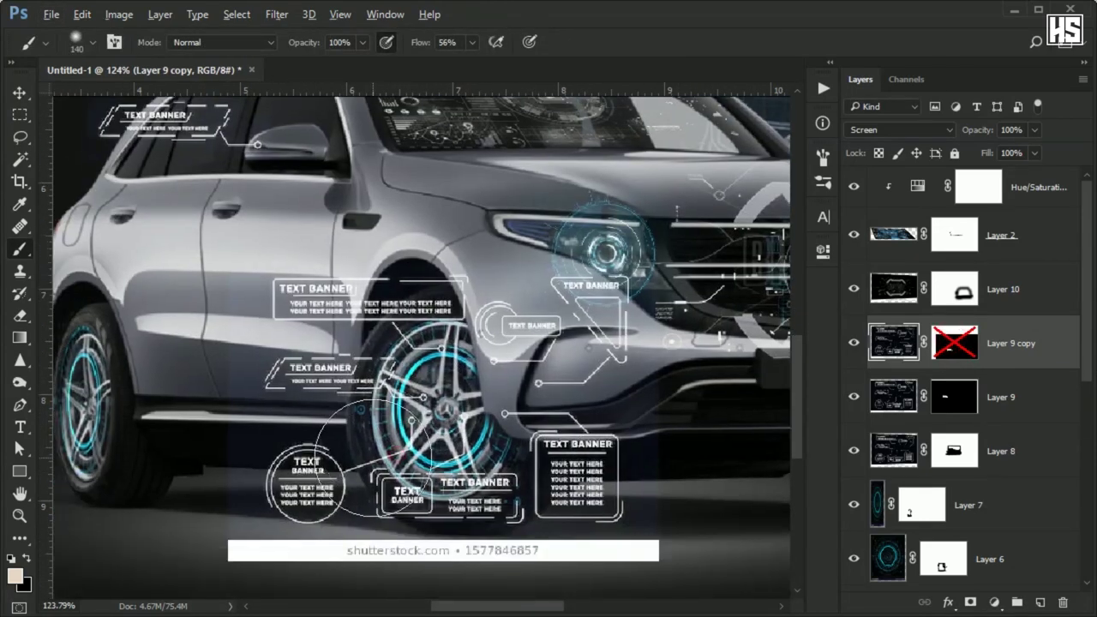
scroll(486, 415, up, 1)
scroll(487, 415, up, 2)
key(m)
drag(311, 333, 570, 533)
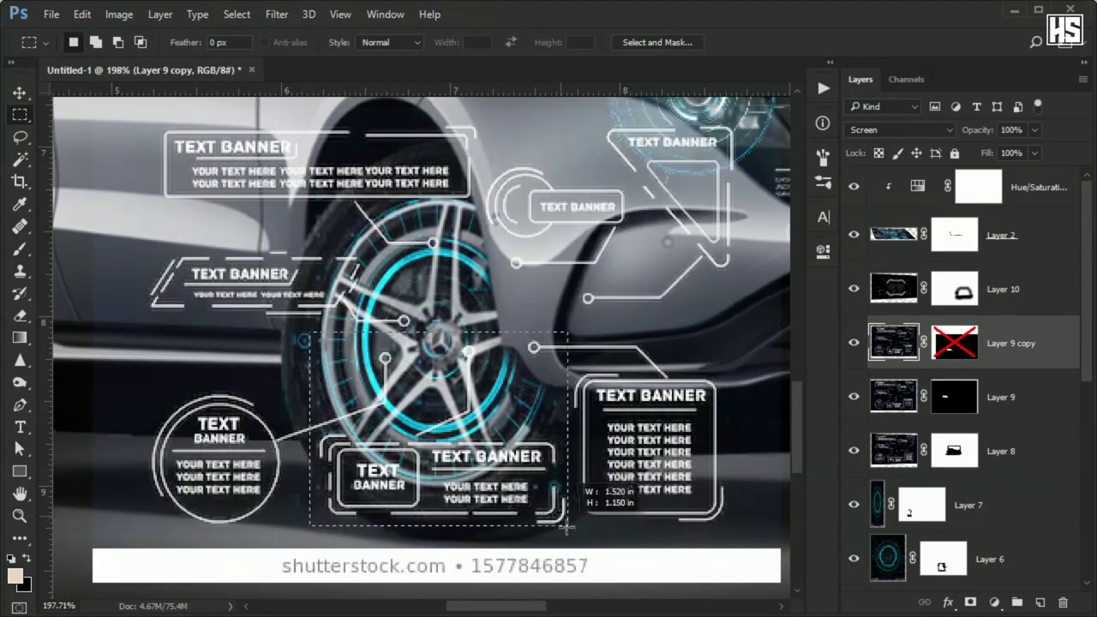
shift+click(949, 343)
key(d)
key(ctrl+BackSpace)
key(ctrl+d)
Brush out the upper banner and leftover bits, then move the banner under the grille
key(b)
drag(163, 279, 260, 260)
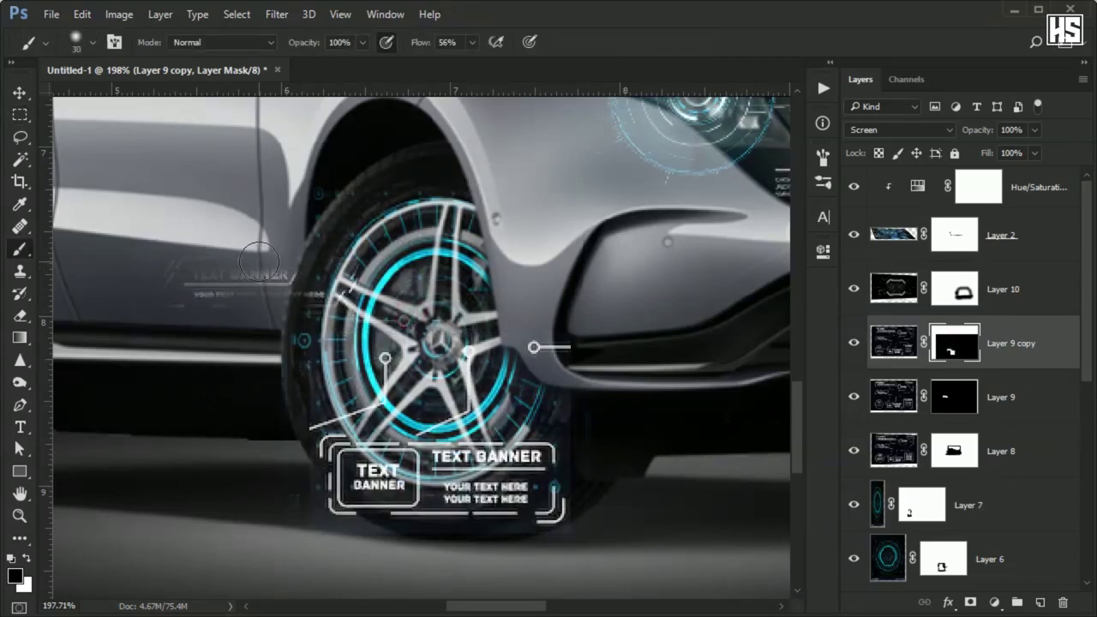
drag(382, 364, 309, 426)
scroll(308, 426, down, 2)
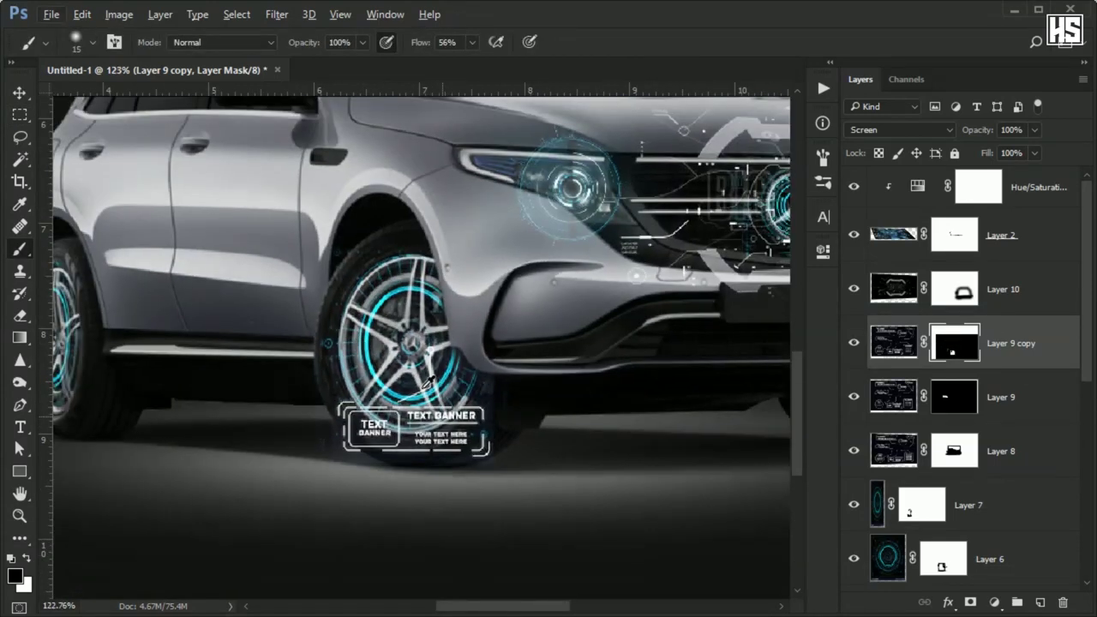
mouse_move(431, 388)
mouse_down()
mouse_move(514, 308)
mouse_move(529, 421)
mouse_up()
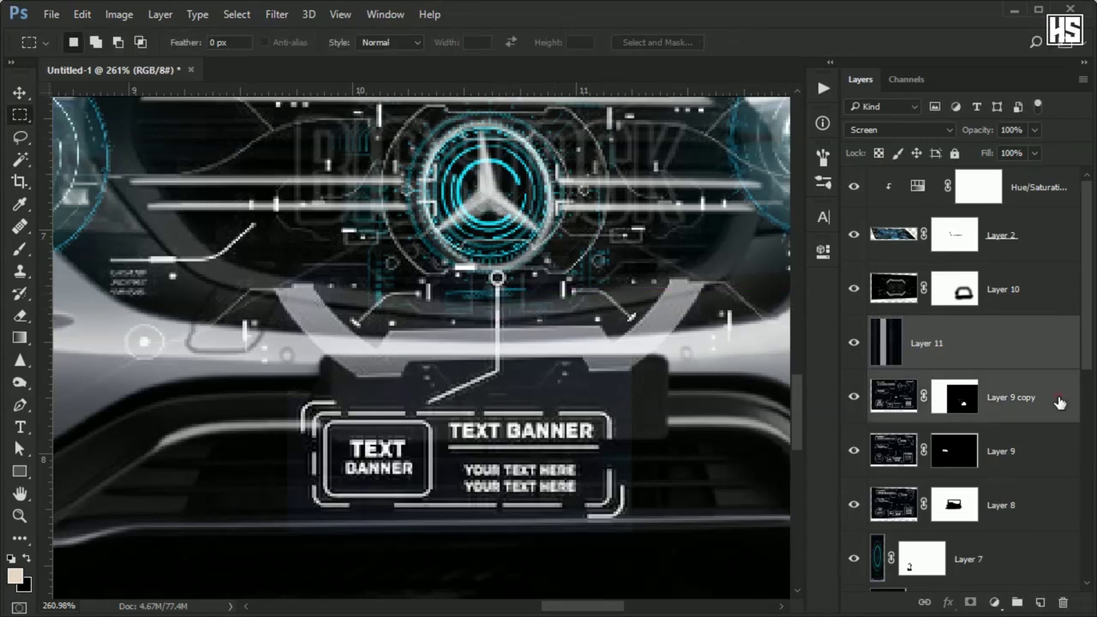
click(900, 130)
Set the lower text banner layer to Screen blending
click(883, 245)
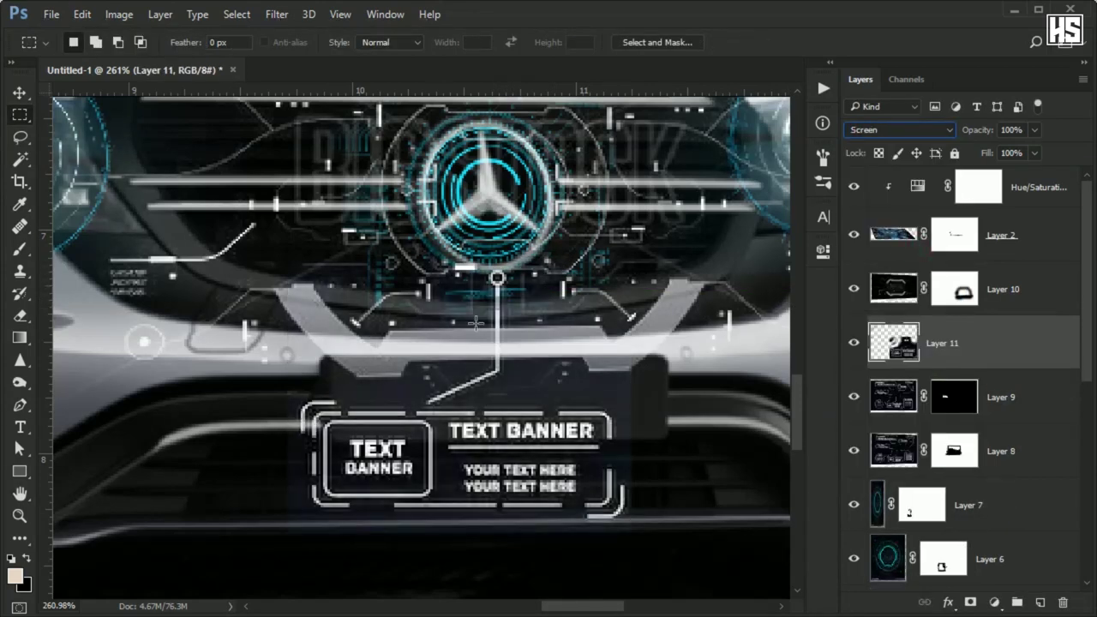
scroll(437, 315, down, 3)
scroll(437, 316, down, 2)
scroll(437, 315, down, 2)
scroll(437, 316, down, 1)
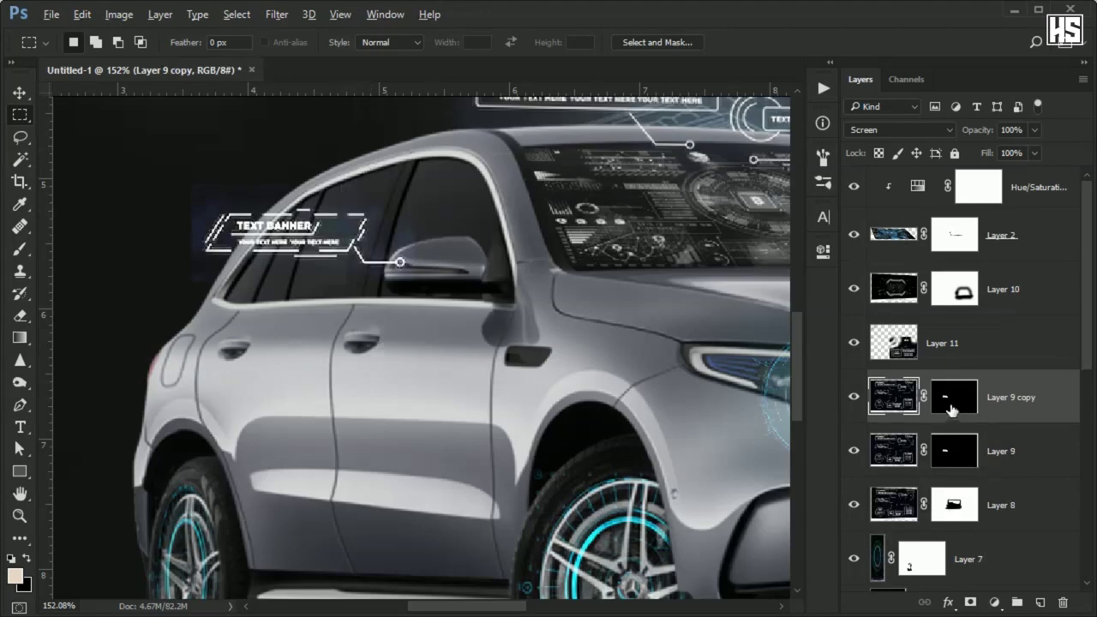
Reveal the angled upper TEXT BANNER in Layer 9 copy's mask and move it beside the mirror
shift+click(953, 407)
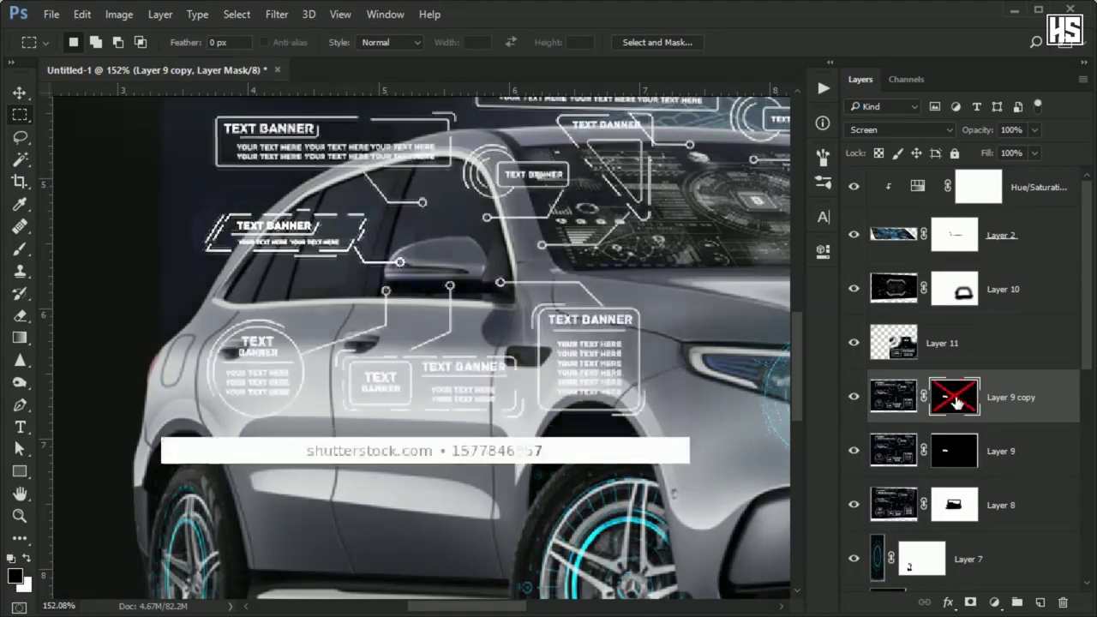
drag(533, 251, 460, 343)
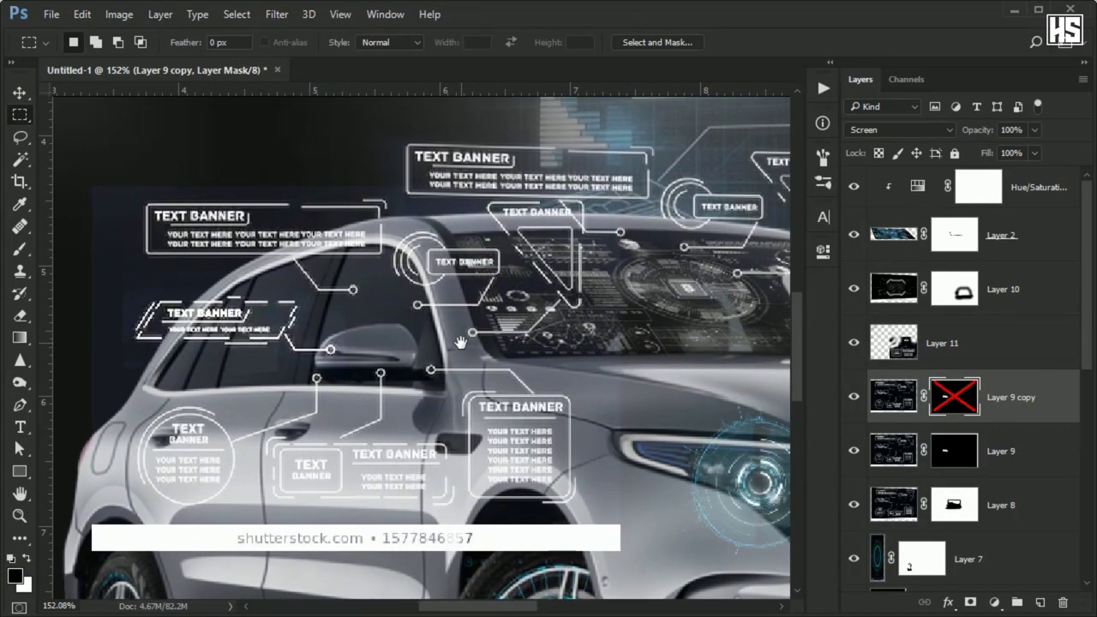
scroll(567, 221, up, 5)
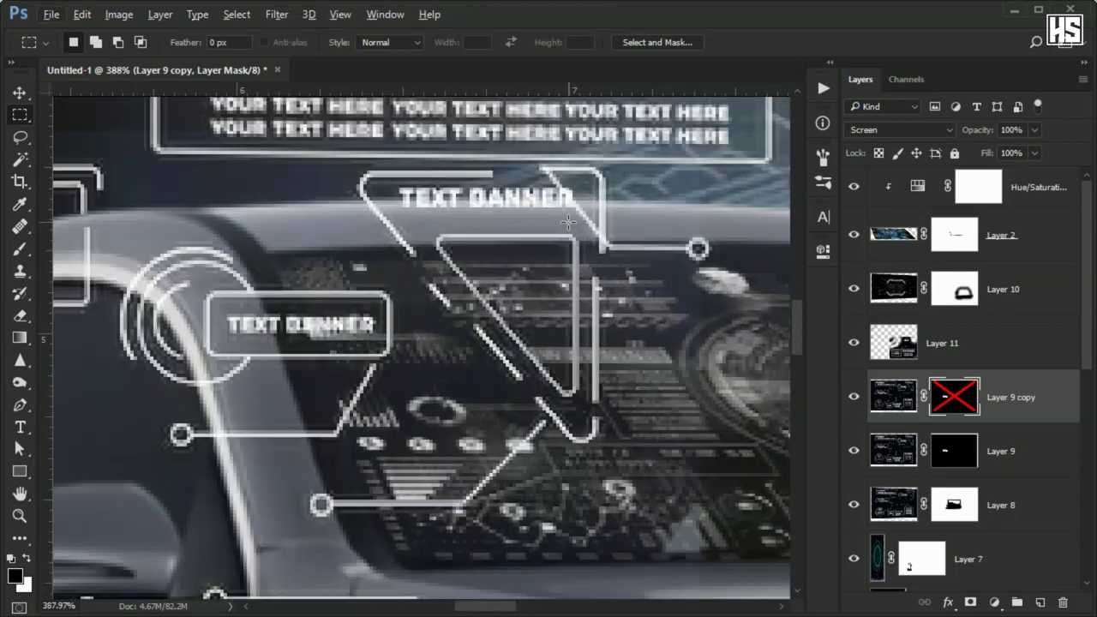
drag(350, 155, 748, 466)
shift+click(953, 396)
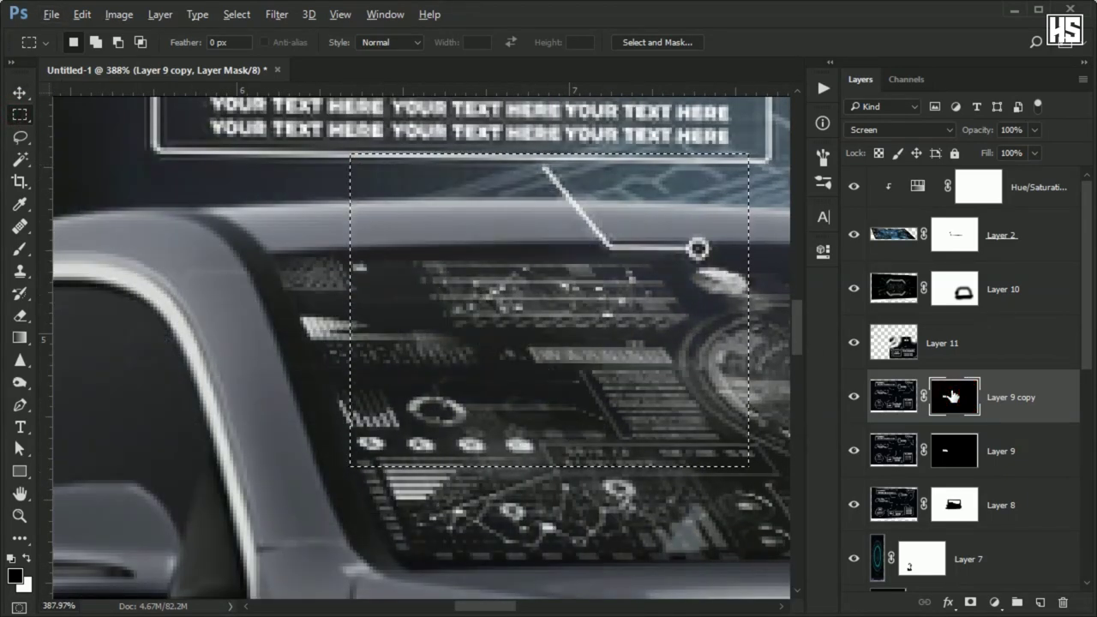
key(ctrl+d)
key(b)
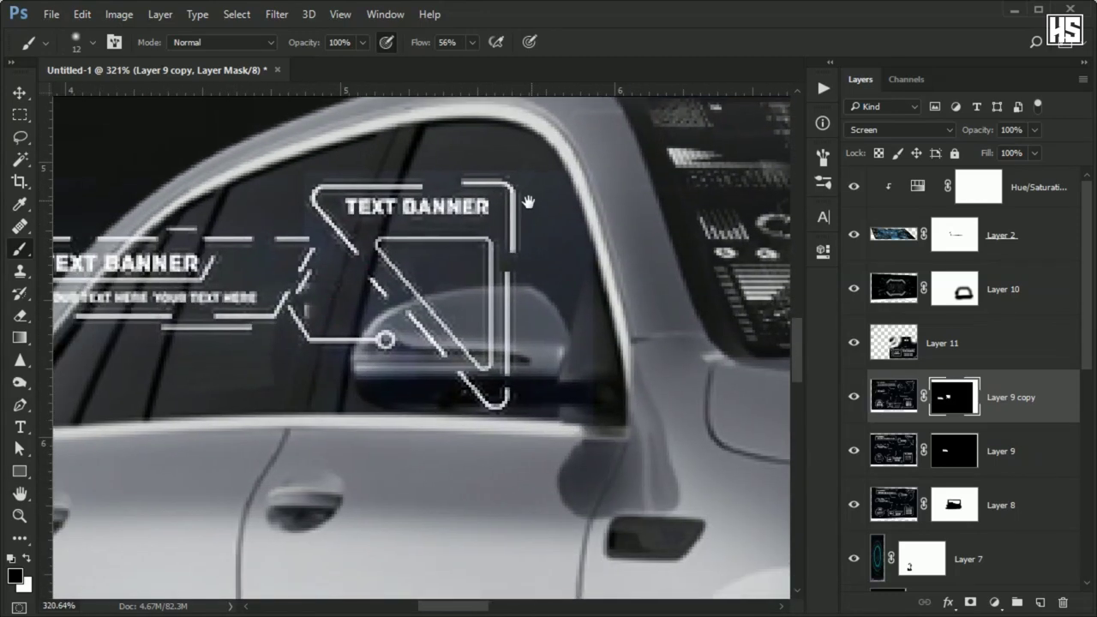
mouse_move(206, 394)
mouse_down()
mouse_move(460, 257)
mouse_move(466, 277)
mouse_up()
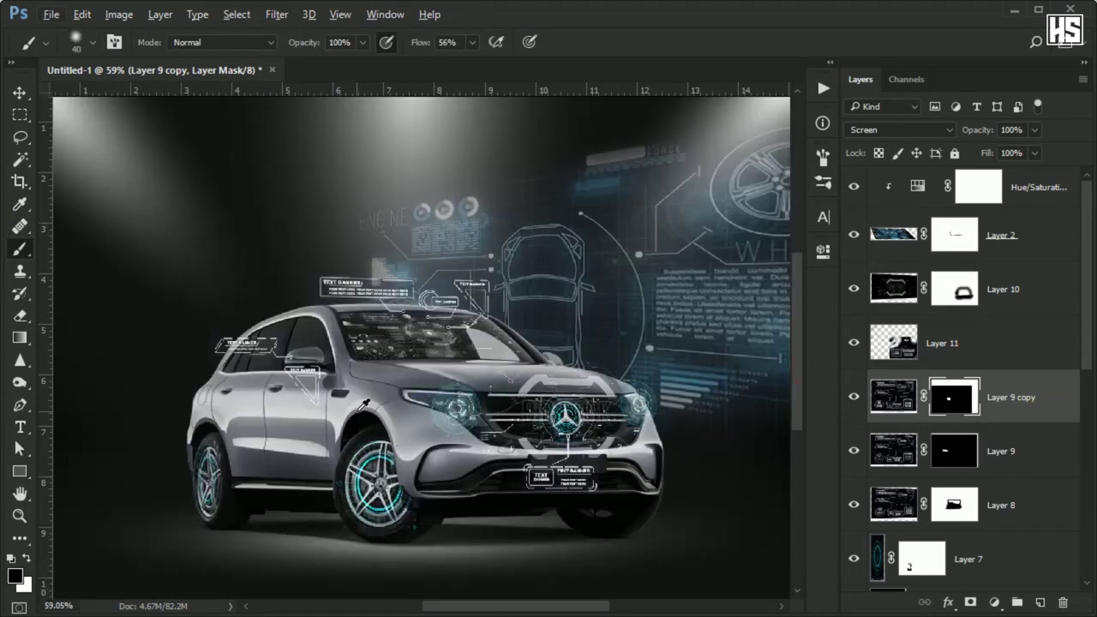
Paste the LOADING BARS SET image as a Screen-blended layer with a layer mask
key(ctrl+v)
click(900, 129)
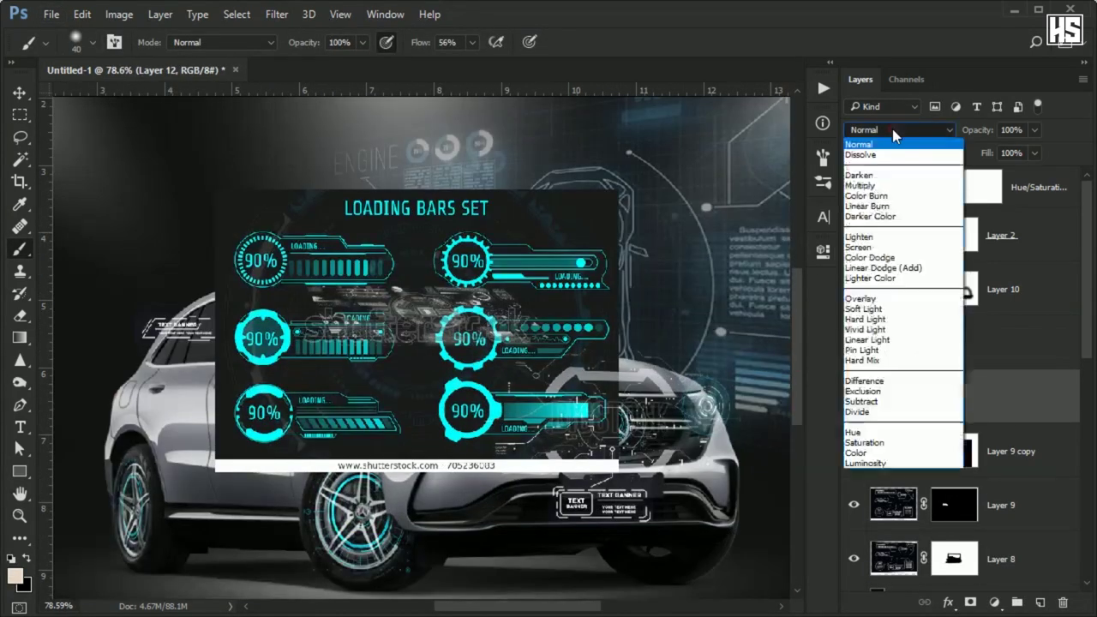
click(864, 249)
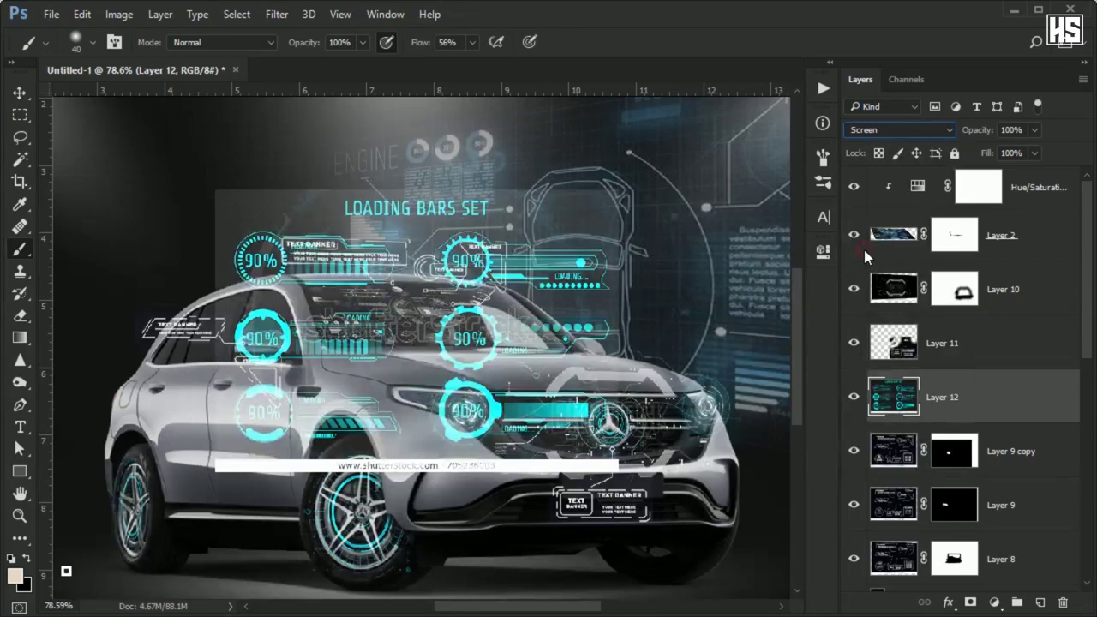
click(968, 603)
Mask the loading bars set so only one 90% LOADING bar remains
scroll(515, 447, up, 3)
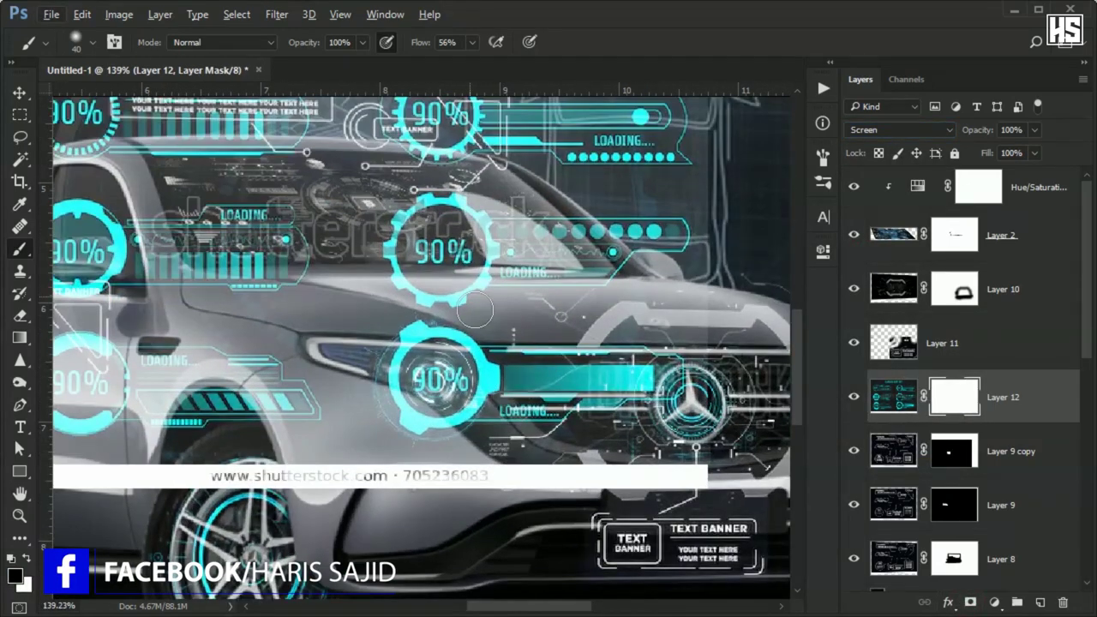
drag(475, 310, 570, 404)
key(m)
drag(113, 140, 423, 274)
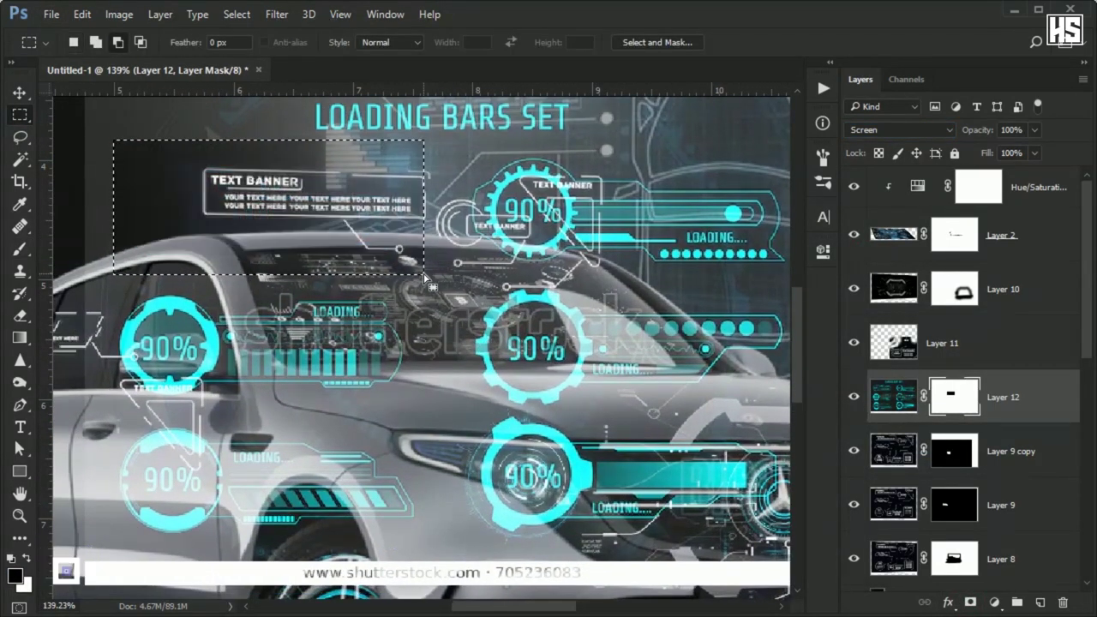
key(ctrl+shift+i)
key(alt+BackSpace)
key(ctrl+d)
key(v)
Position the loading bar in the dark area beside the car's rear
scroll(459, 411, down, 2)
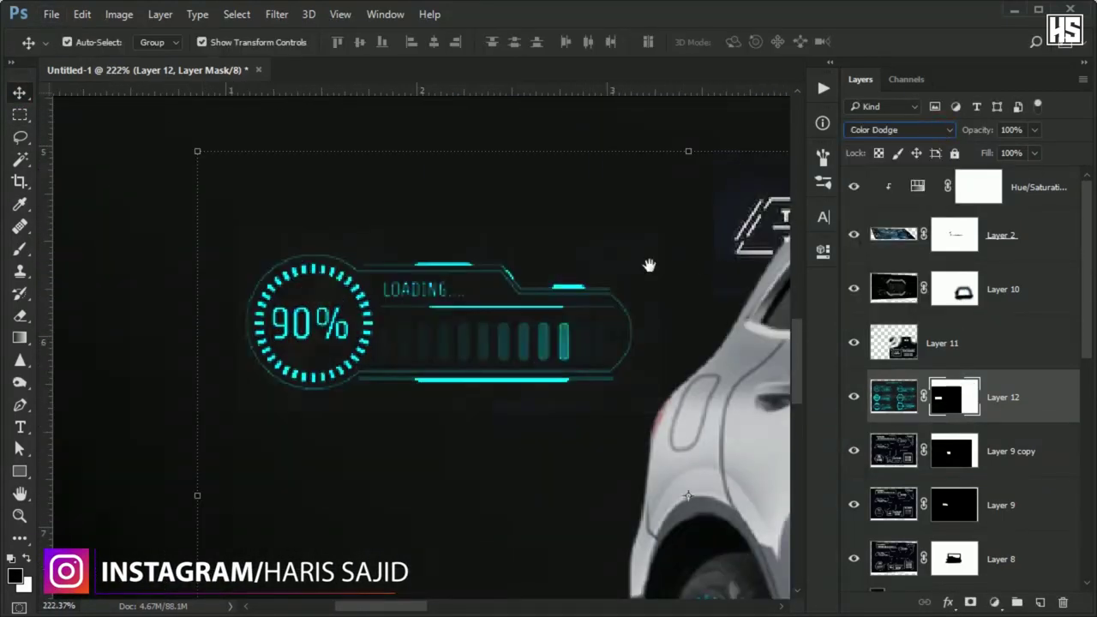
click(156, 300)
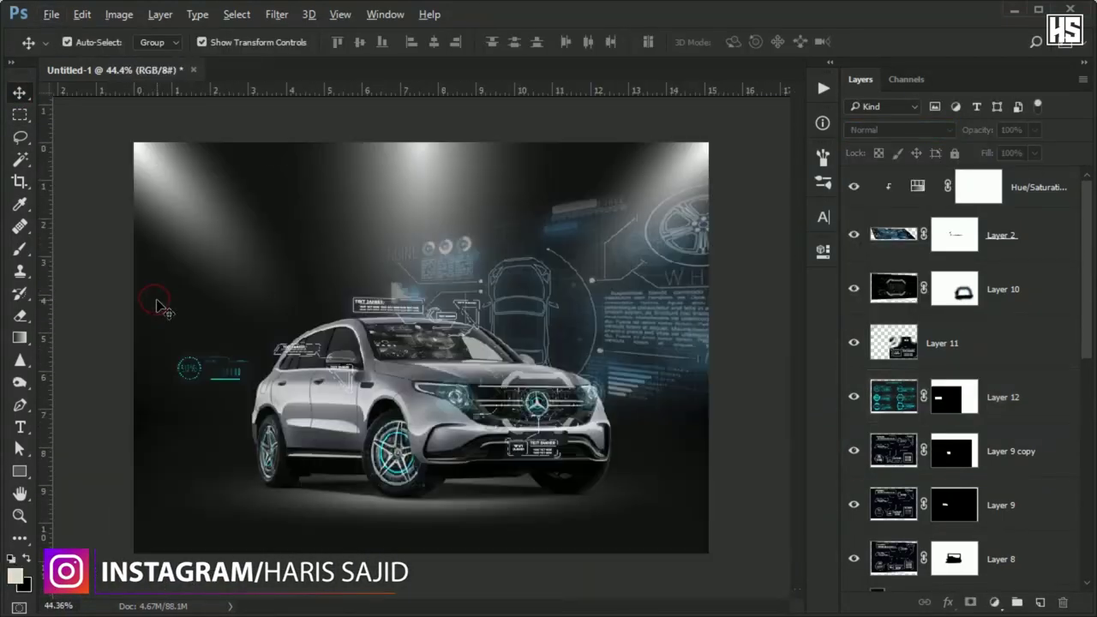
scroll(188, 368, up, 5)
scroll(897, 122, up, 2)
drag(495, 300, 490, 329)
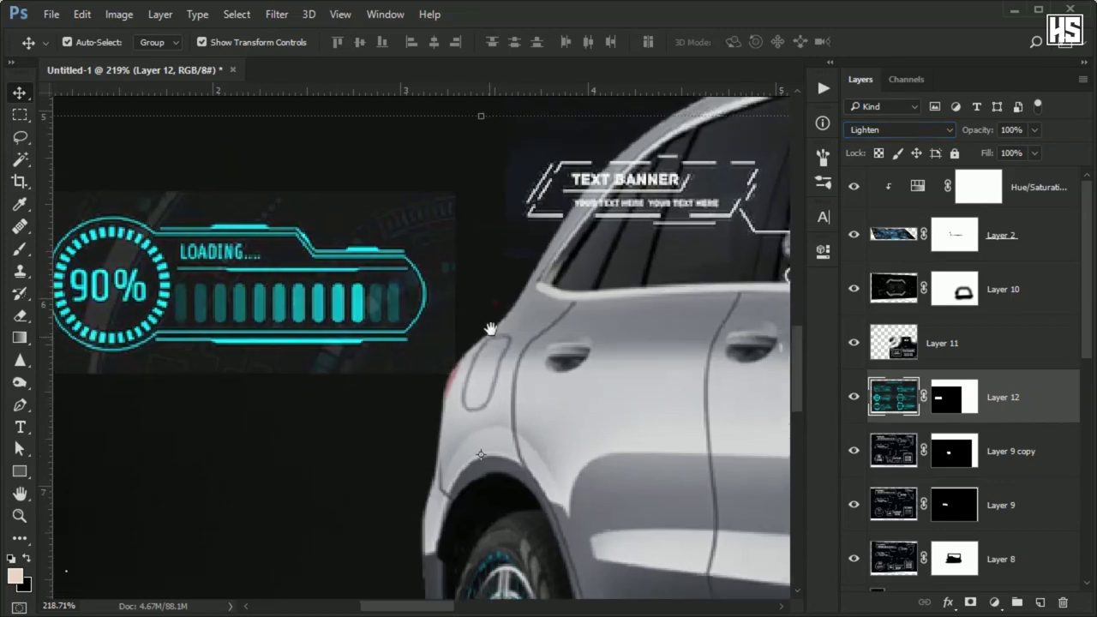
scroll(490, 329, up, 2)
Create a new empty Layer 13 and pick the brush
key(ctrl+shift+n)
key(Return)
key(b)
scroll(439, 320, up, 2)
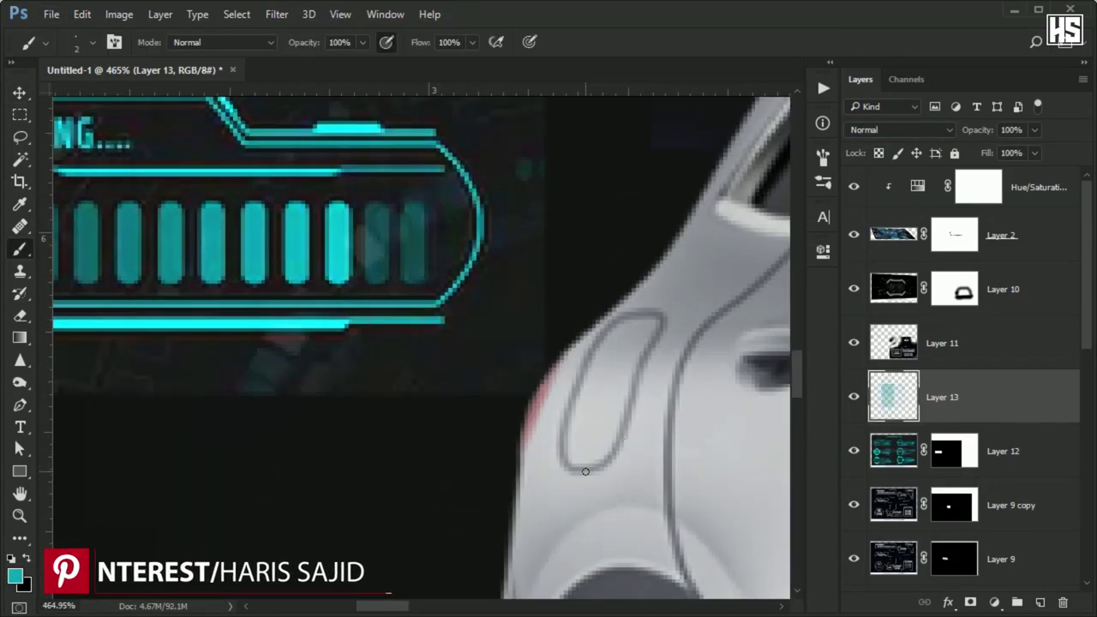
Draw a straight cyan line from the 90% loading bar to the car's rear, then select it with Layer 12
shift+click(592, 505)
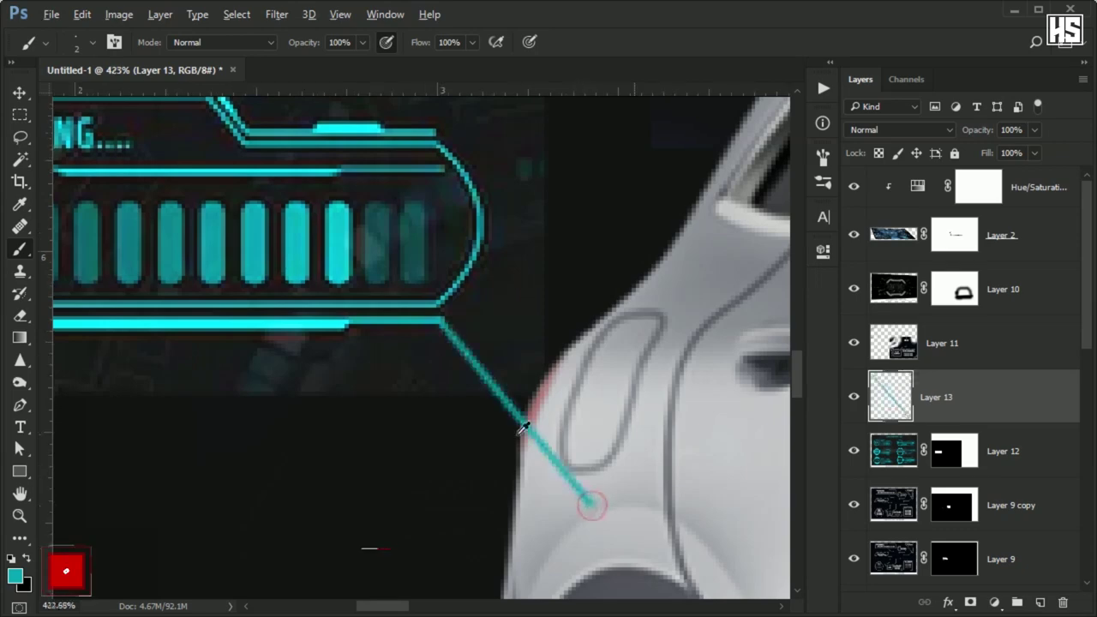
scroll(523, 428, down, 4)
ctrl+click(1016, 451)
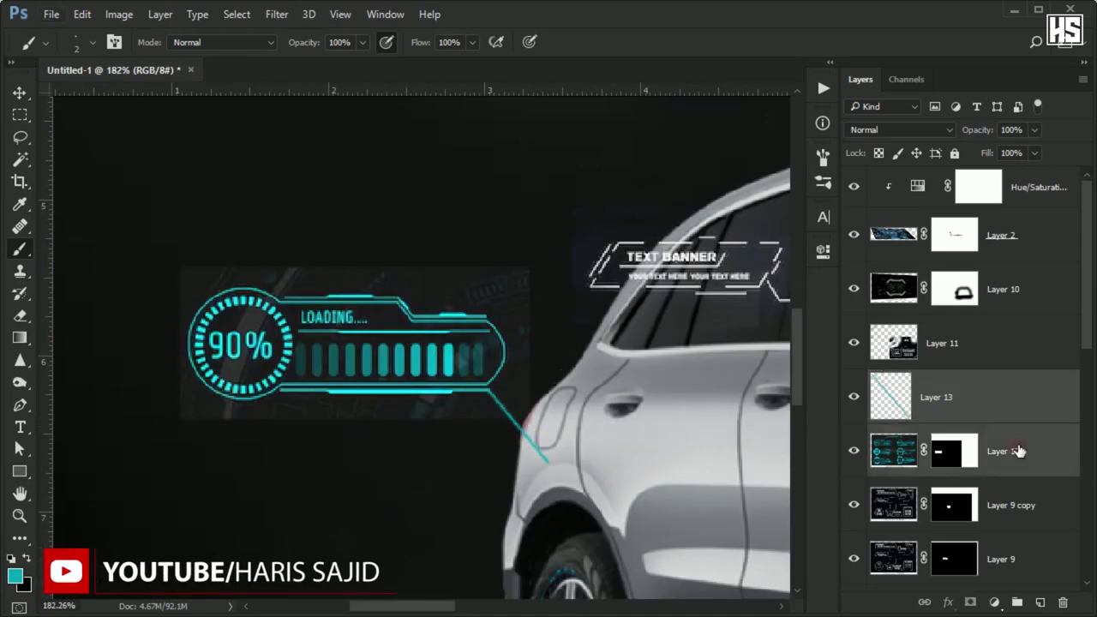
scroll(488, 343, down, 2)
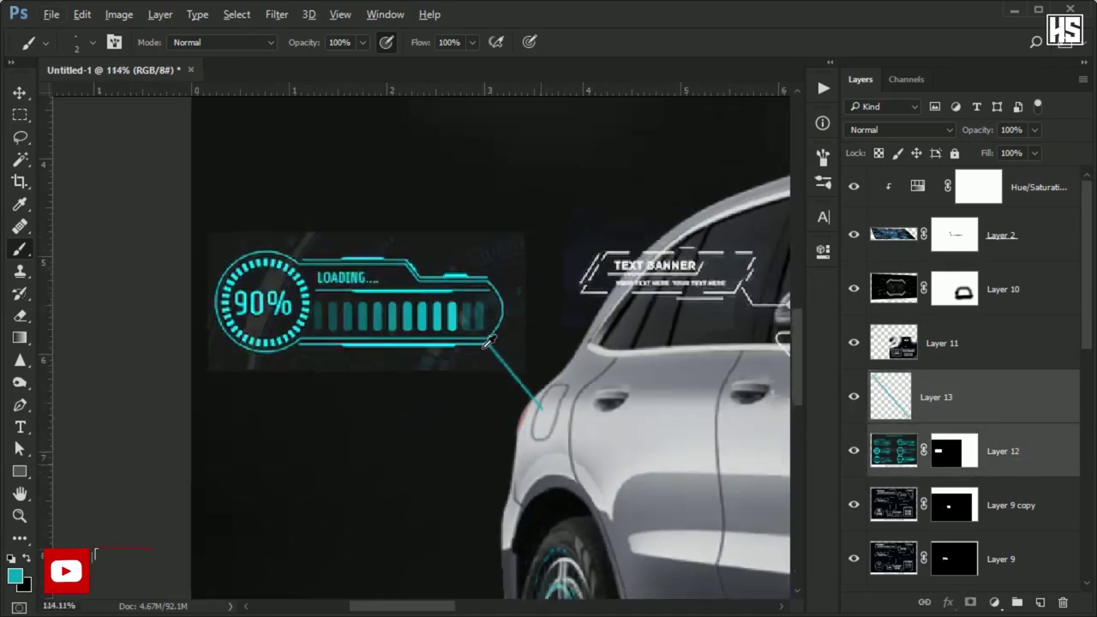
scroll(485, 344, down, 2)
scroll(471, 369, down, 2)
scroll(459, 395, down, 1)
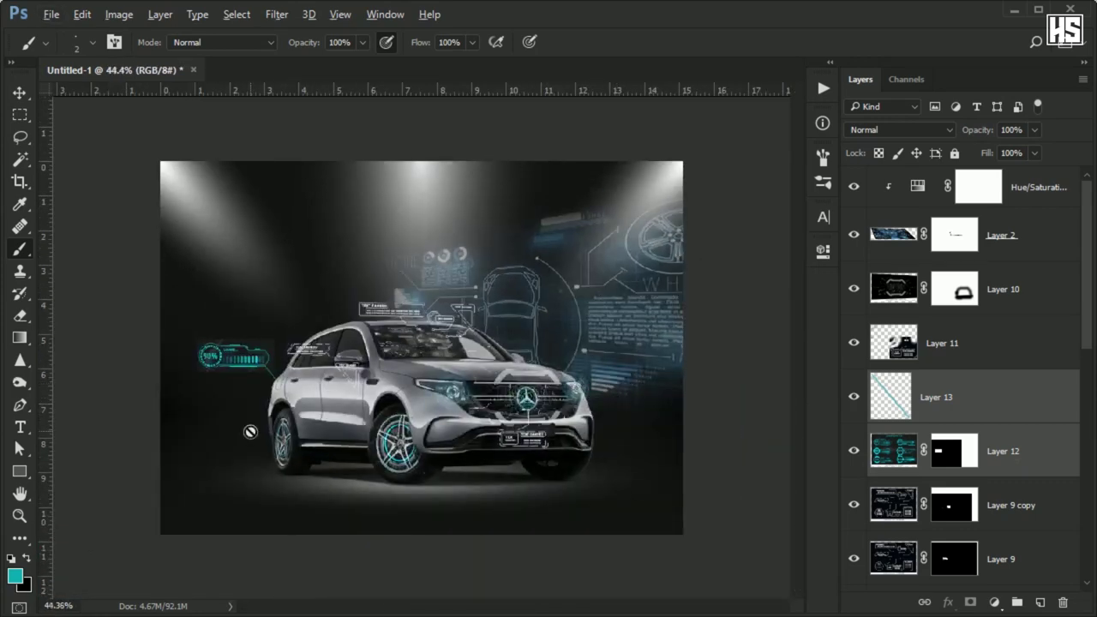
scroll(250, 432, up, 1)
drag(419, 421, 331, 426)
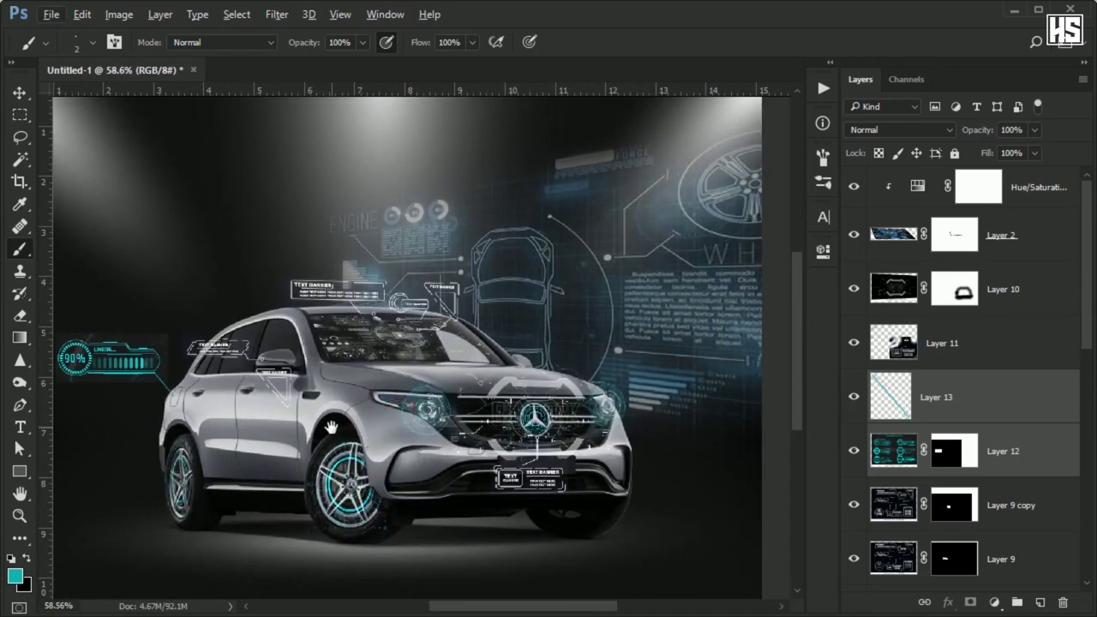
Hide the bottom HUD background layer and nudge the HUD graphics slightly down
key(alt+comma)
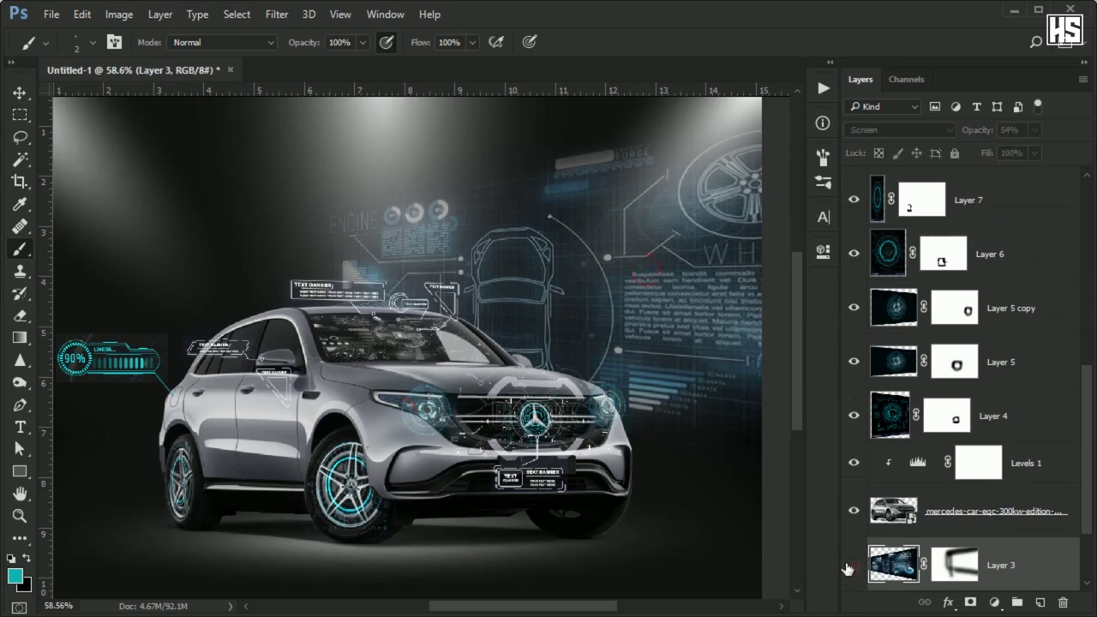
click(853, 564)
scroll(427, 283, up, 1)
scroll(427, 284, up, 2)
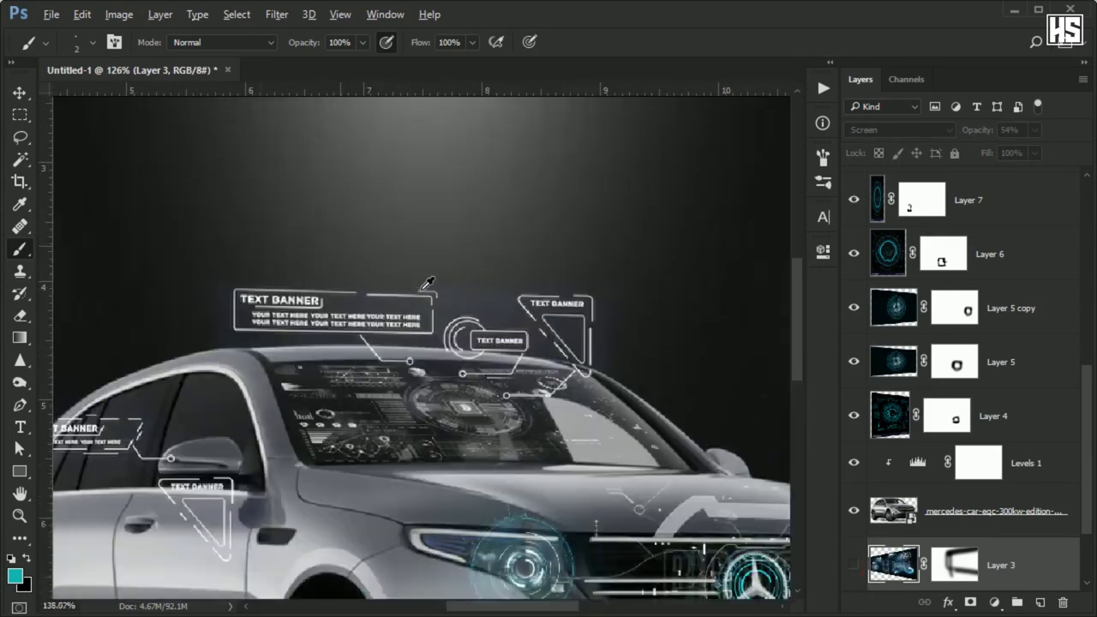
scroll(427, 284, up, 2)
drag(425, 263, 400, 322)
Make Layer 3's HUD background graphics visible and fade them to 33% opacity
scroll(403, 308, down, 4)
scroll(403, 299, down, 2)
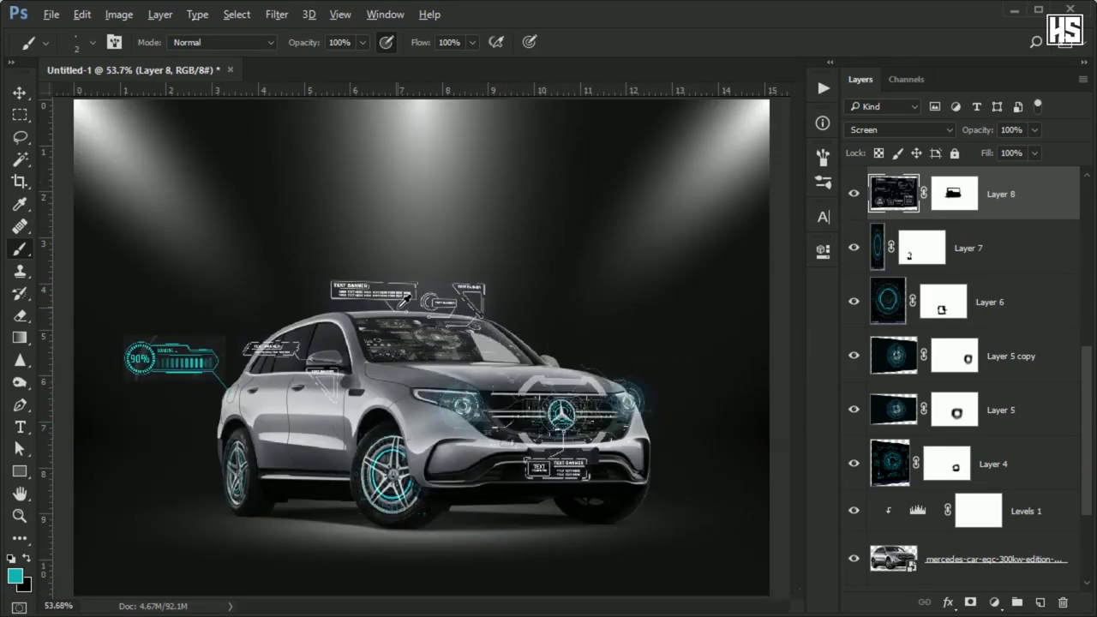
scroll(566, 326, down, 1)
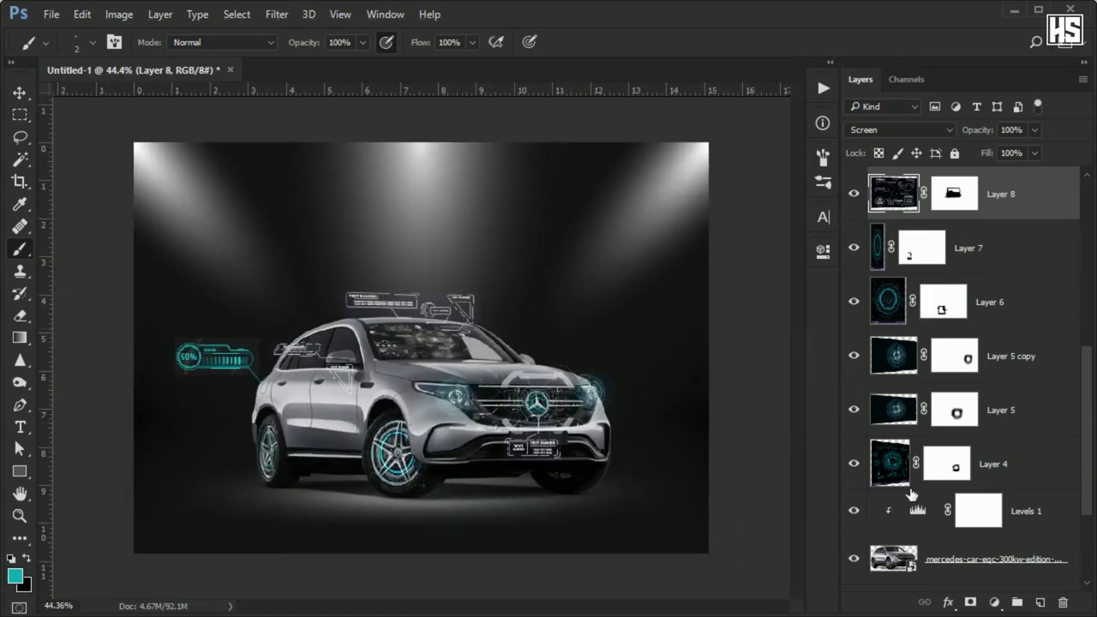
scroll(853, 489, down, 5)
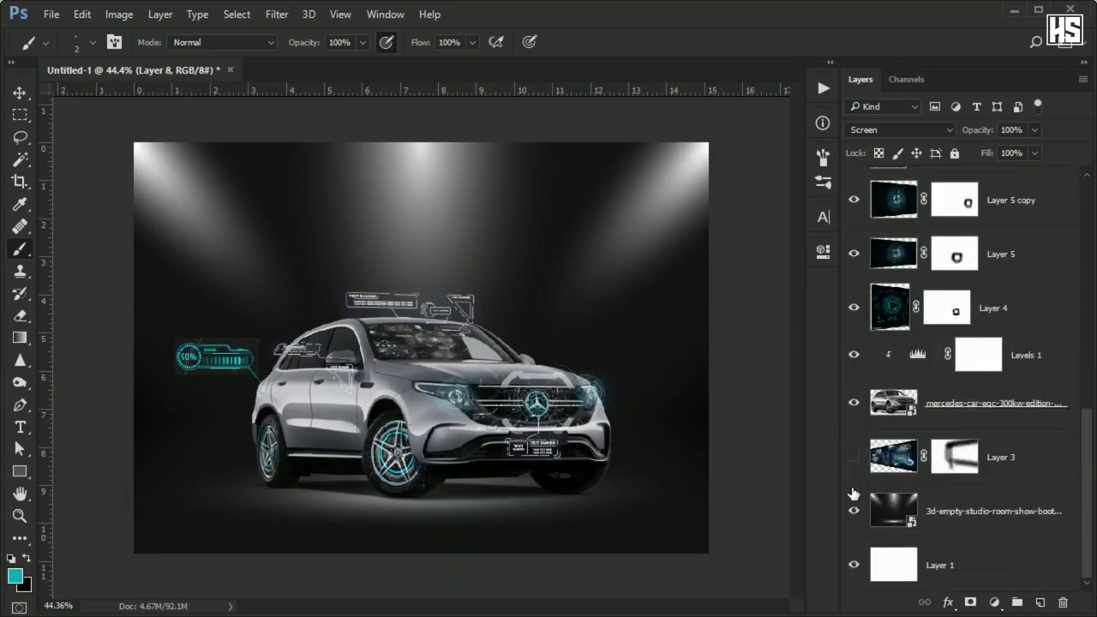
click(853, 457)
click(994, 451)
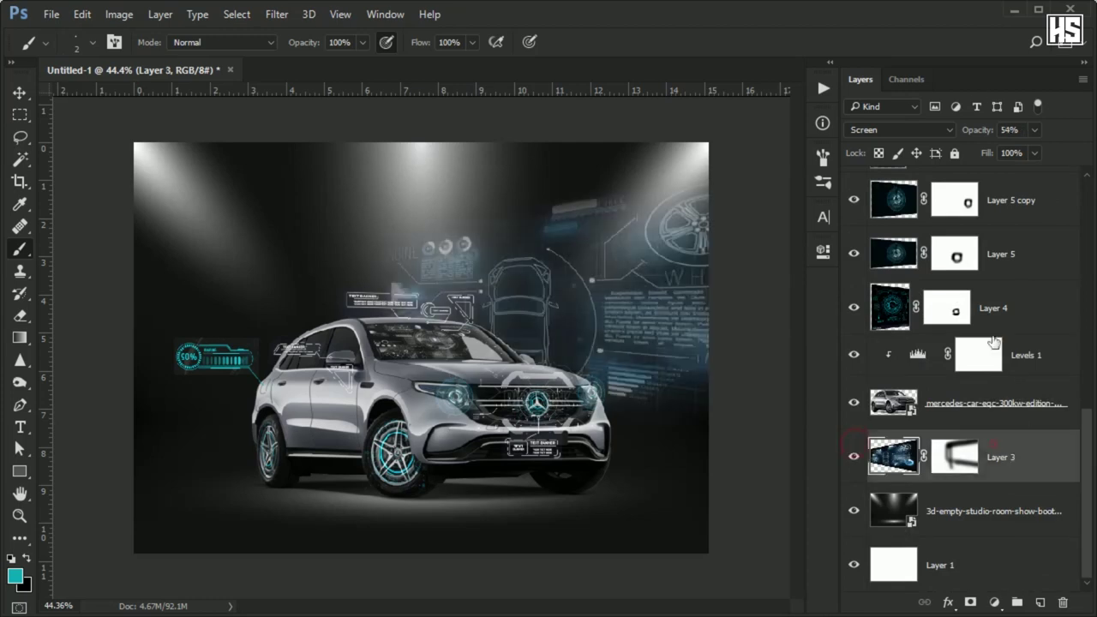
click(1035, 129)
drag(999, 150, 1014, 147)
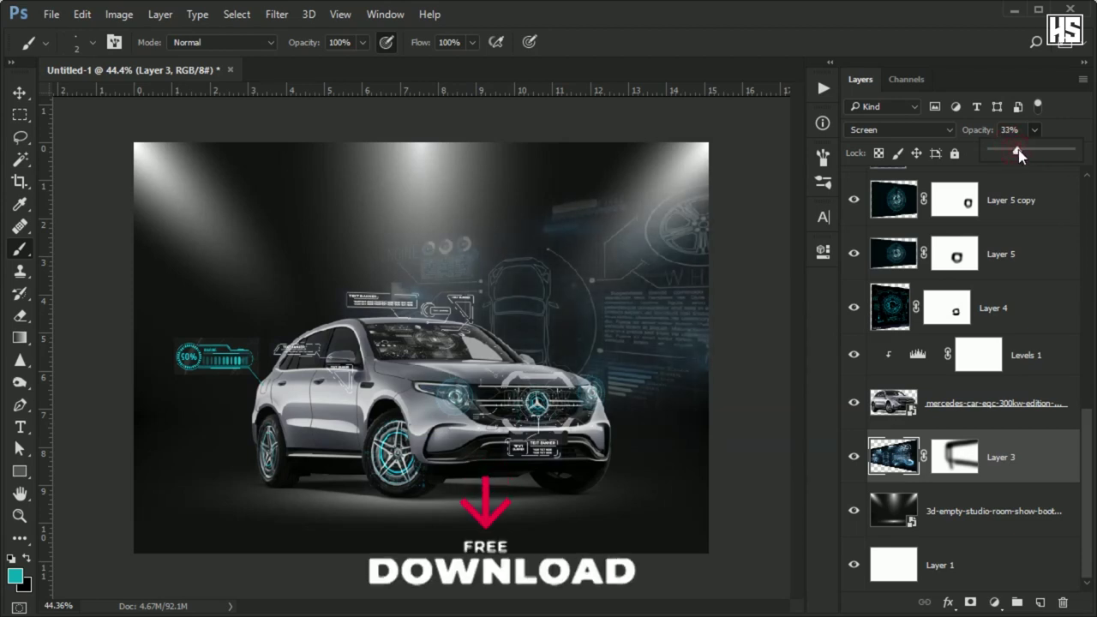
drag(1016, 154, 1017, 157)
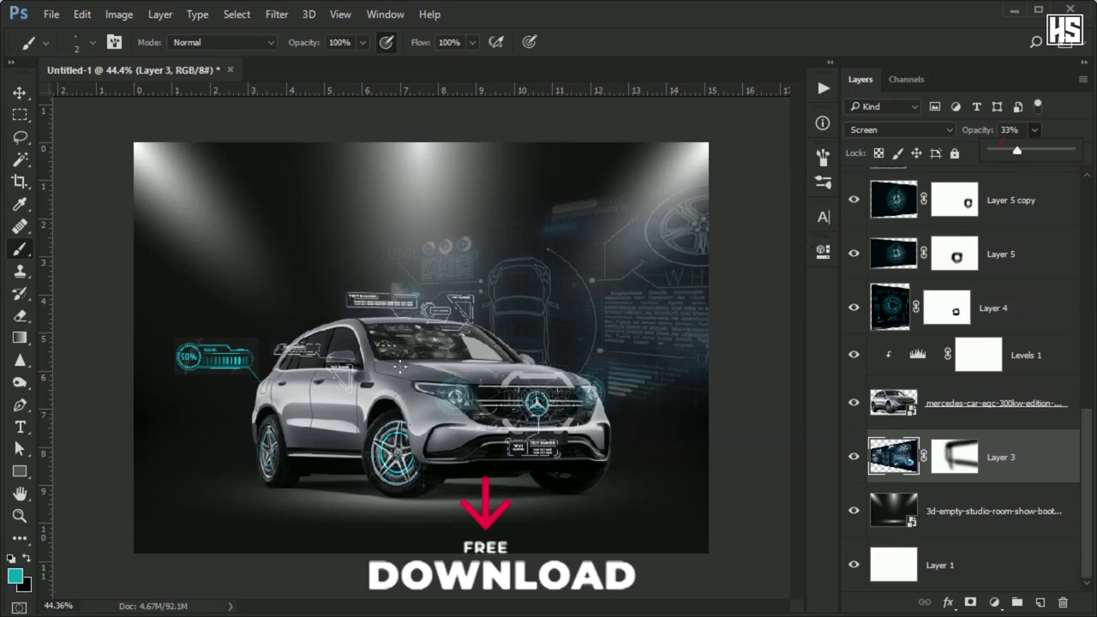
alt+scroll(400, 367, up, 4)
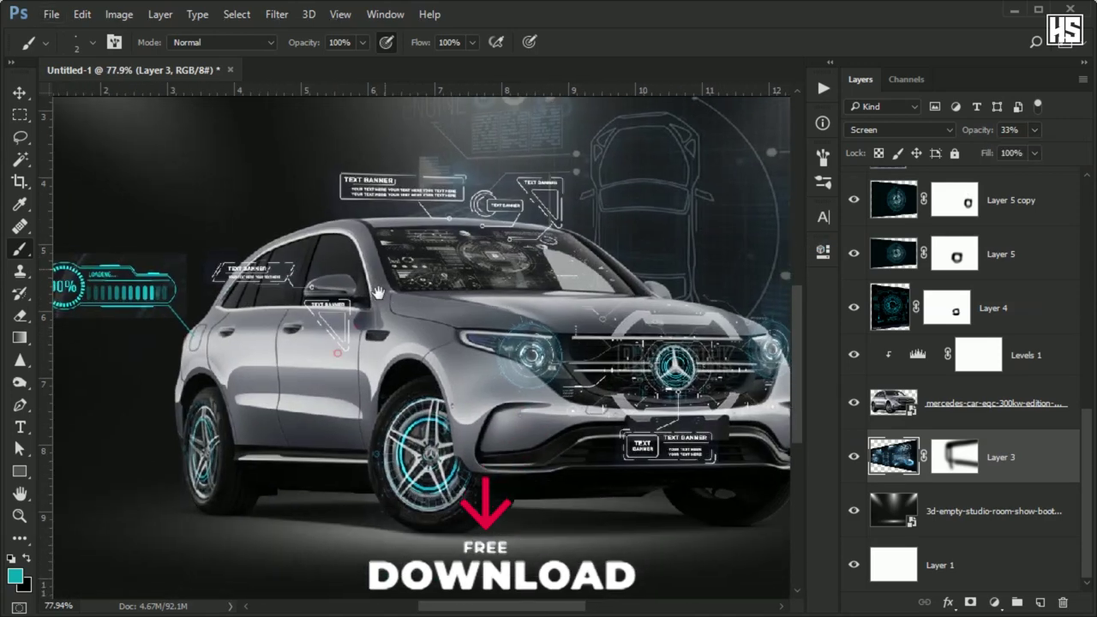
drag(400, 367, 398, 268)
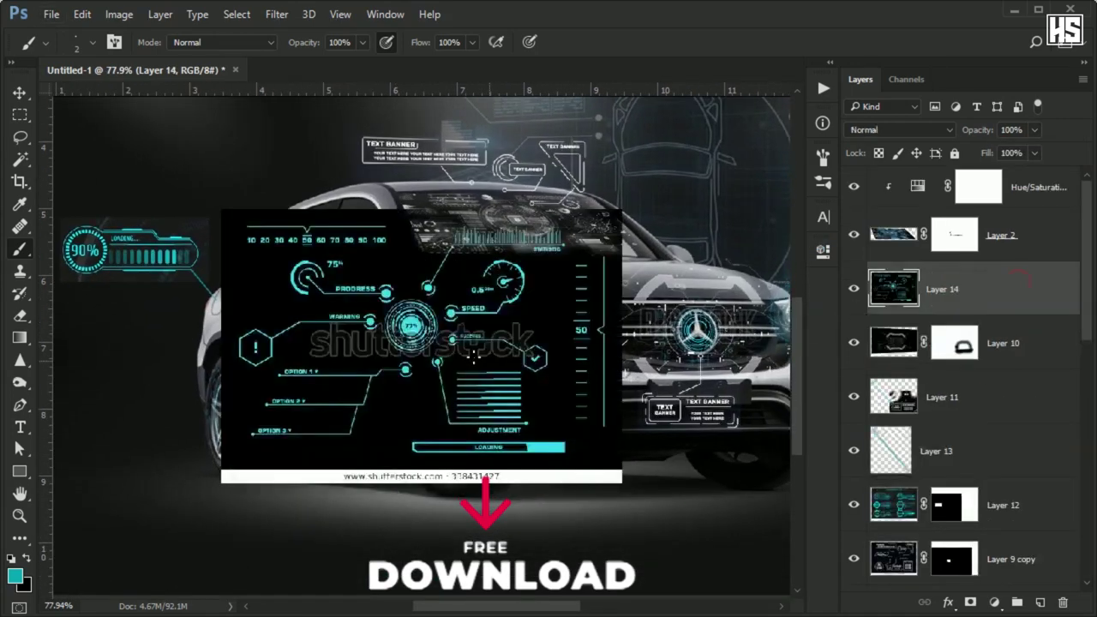
alt+scroll(515, 257, up, 3)
alt+scroll(515, 257, up, 2)
Mask Layer 14 to a rectangle around the SPEED gauge and set it to Screen blending
alt+scroll(515, 257, up, 2)
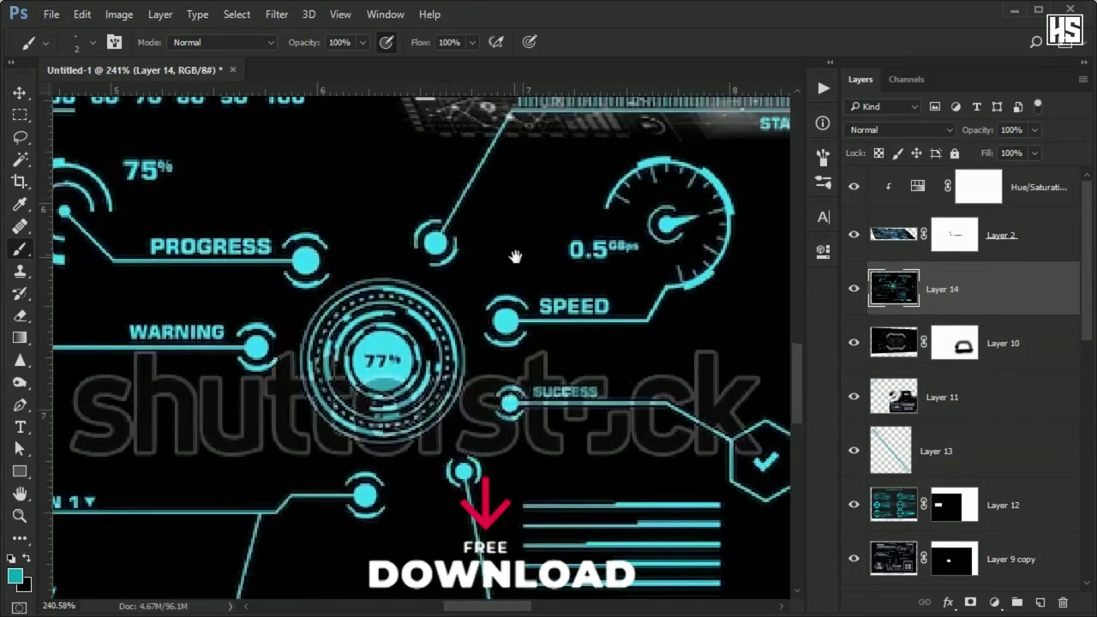
scroll(515, 257, up, 1)
scroll(515, 257, right, 2)
click(19, 114)
drag(390, 198, 690, 409)
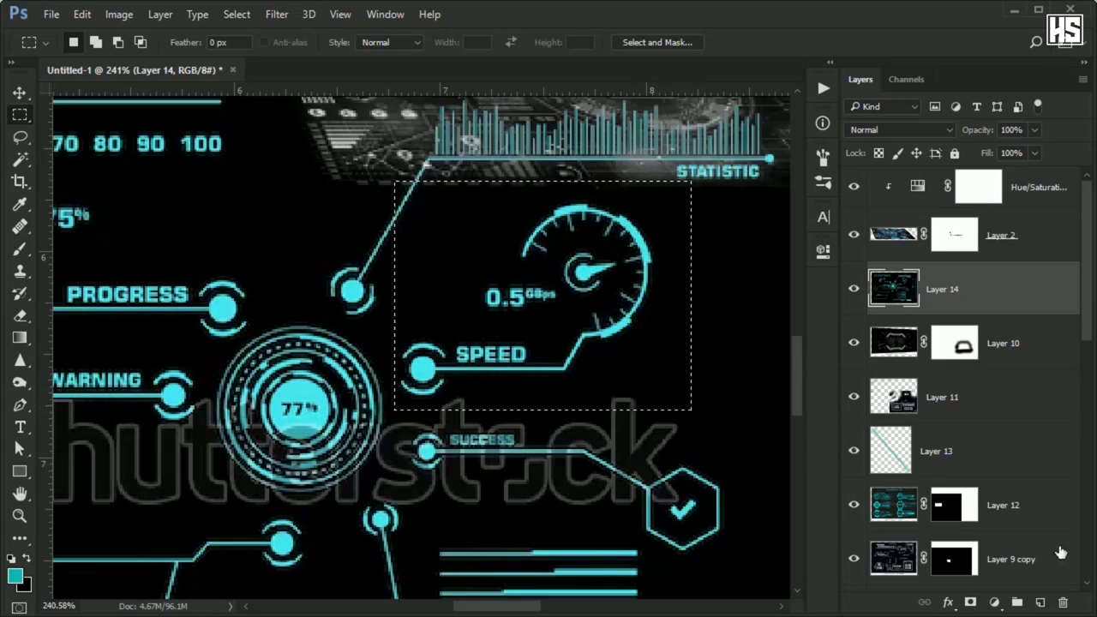
click(972, 602)
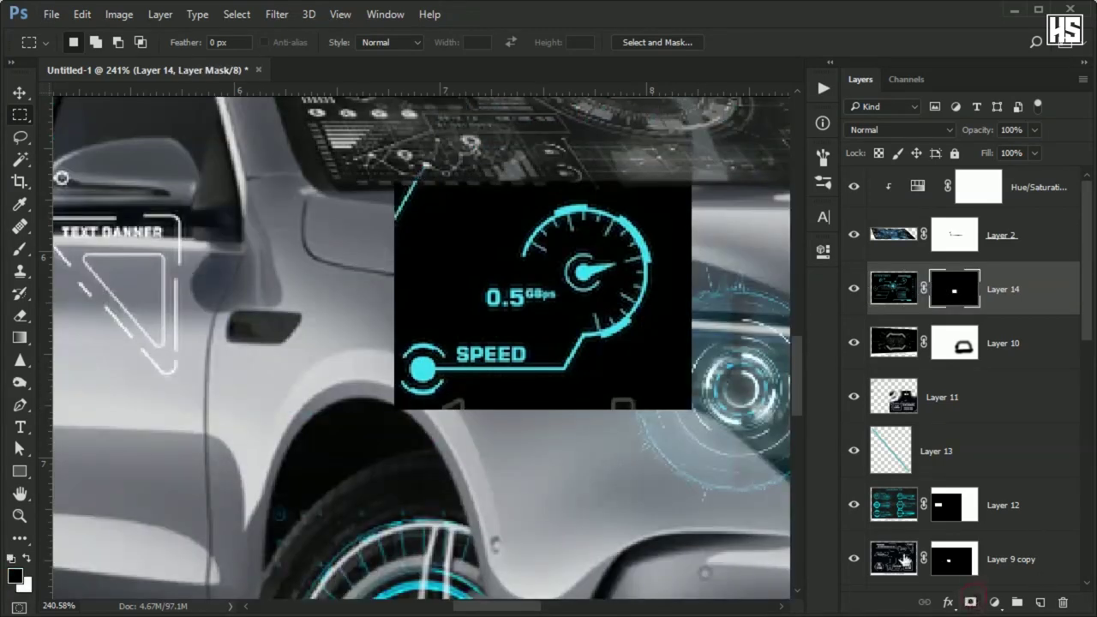
click(888, 130)
click(888, 129)
click(888, 129)
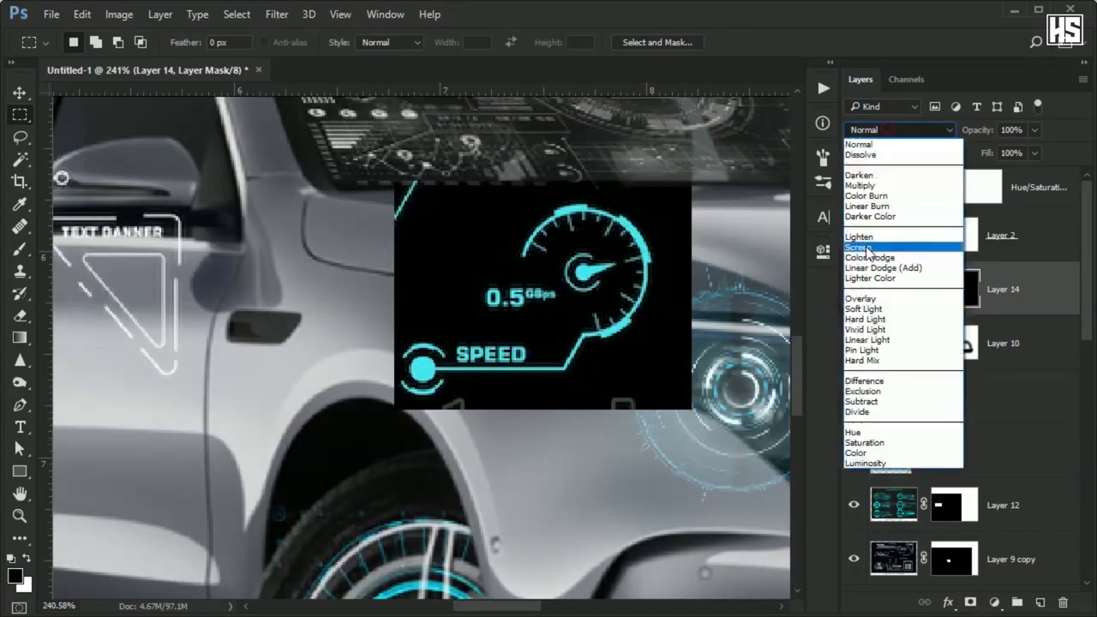
click(865, 247)
Move the SPEED gauge down beside the car's front bumper
key(ctrl+t)
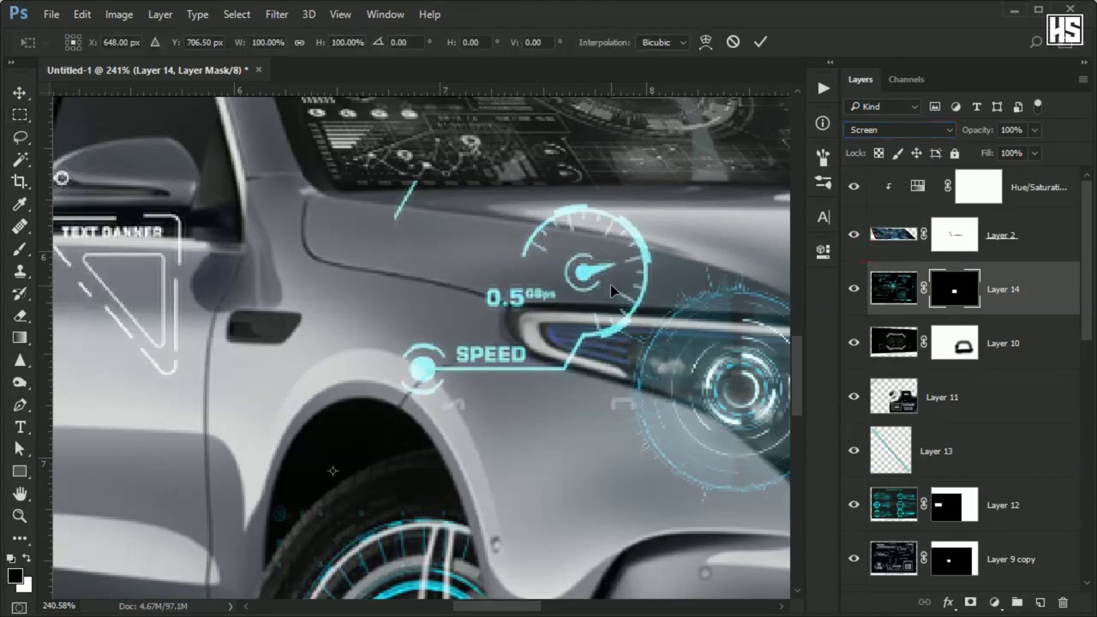
drag(610, 284, 721, 442)
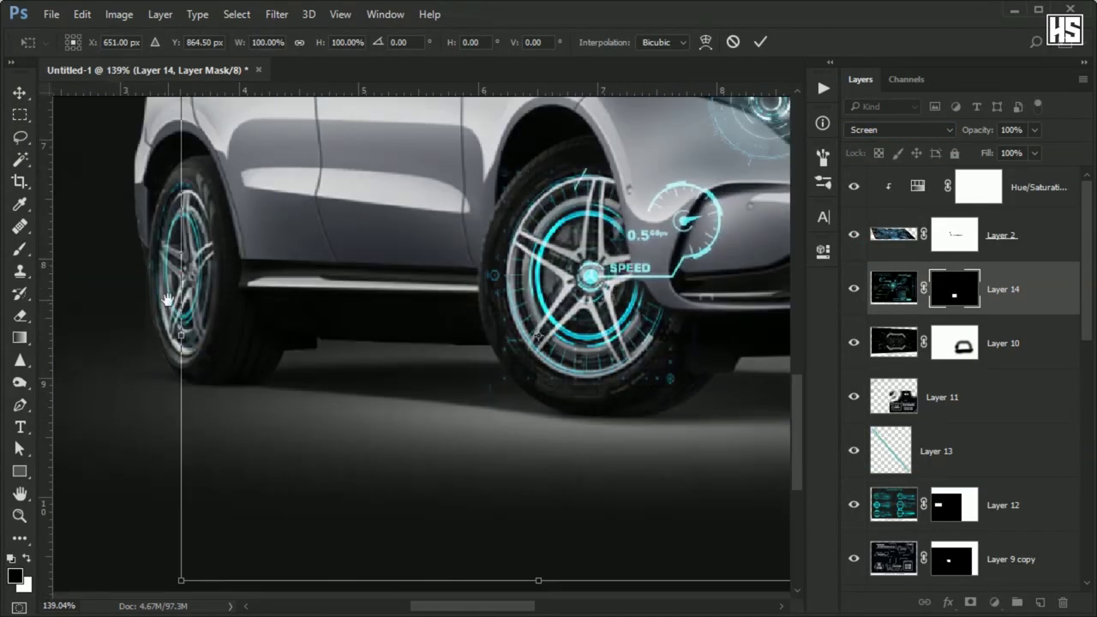
mouse_move(720, 442)
mouse_down()
mouse_move(771, 324)
mouse_move(677, 296)
mouse_up()
key(Return)
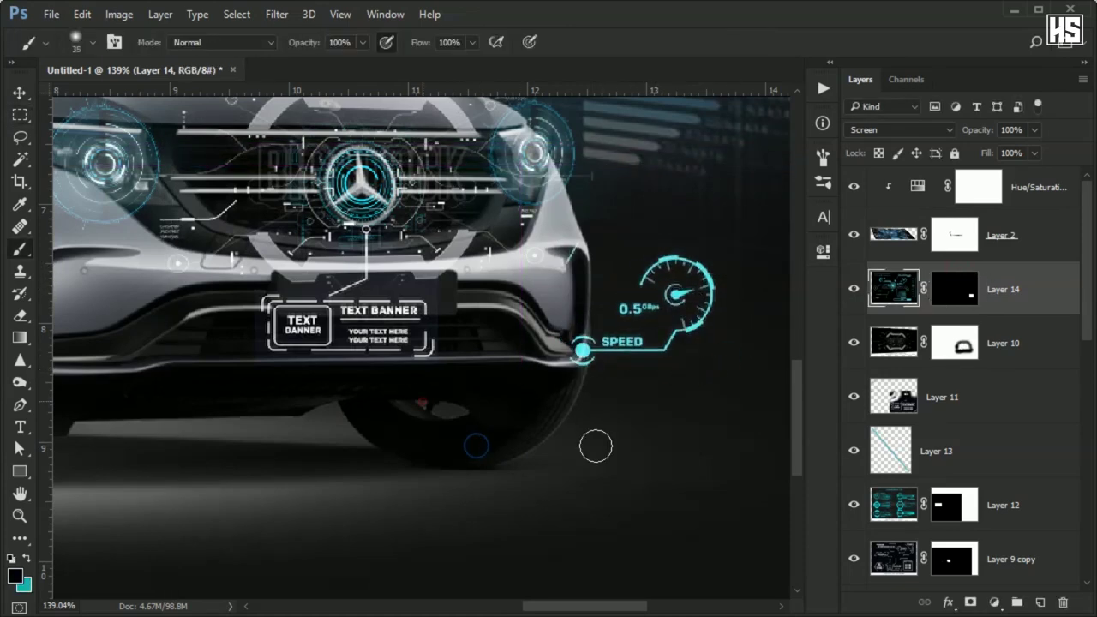
scroll(503, 291, down, 5)
drag(580, 258, 581, 282)
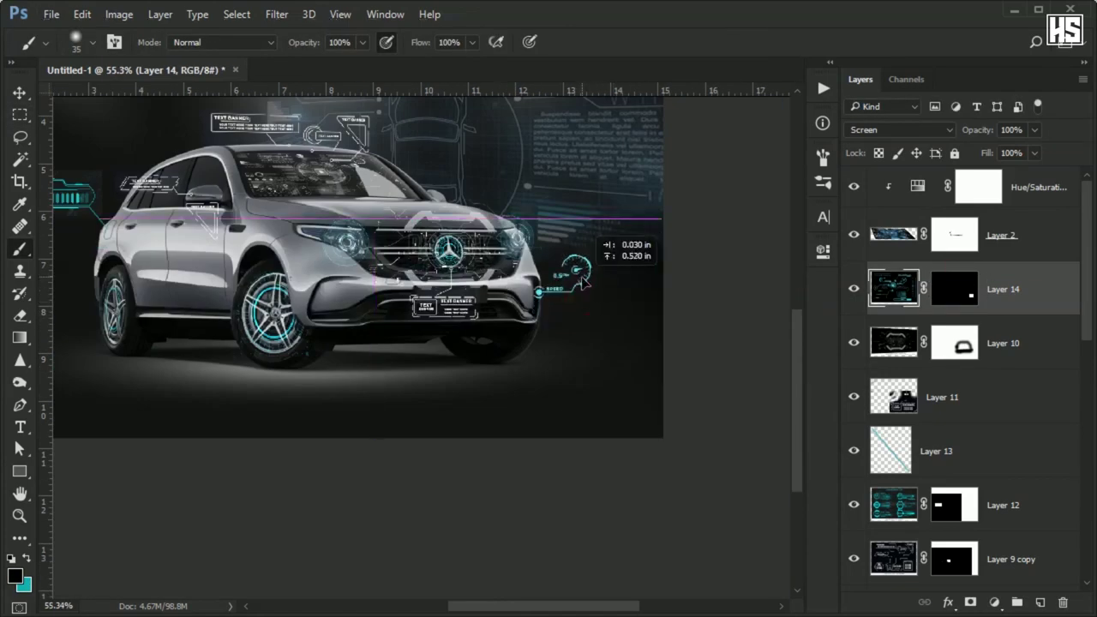
scroll(386, 354, down, 3)
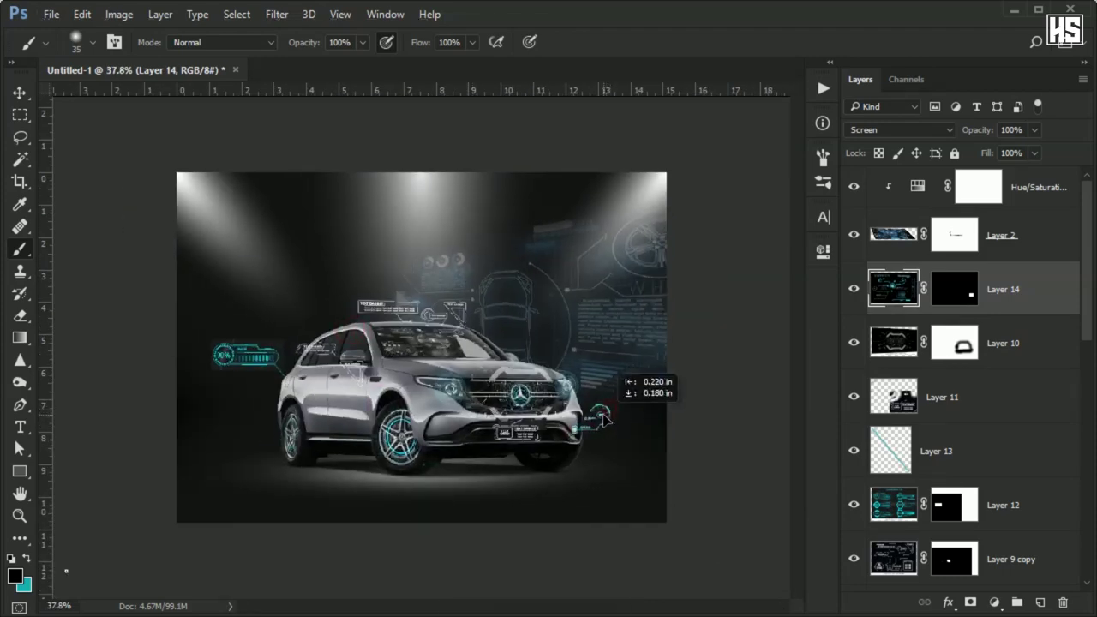
scroll(389, 383, down, 1)
scroll(208, 436, up, 5)
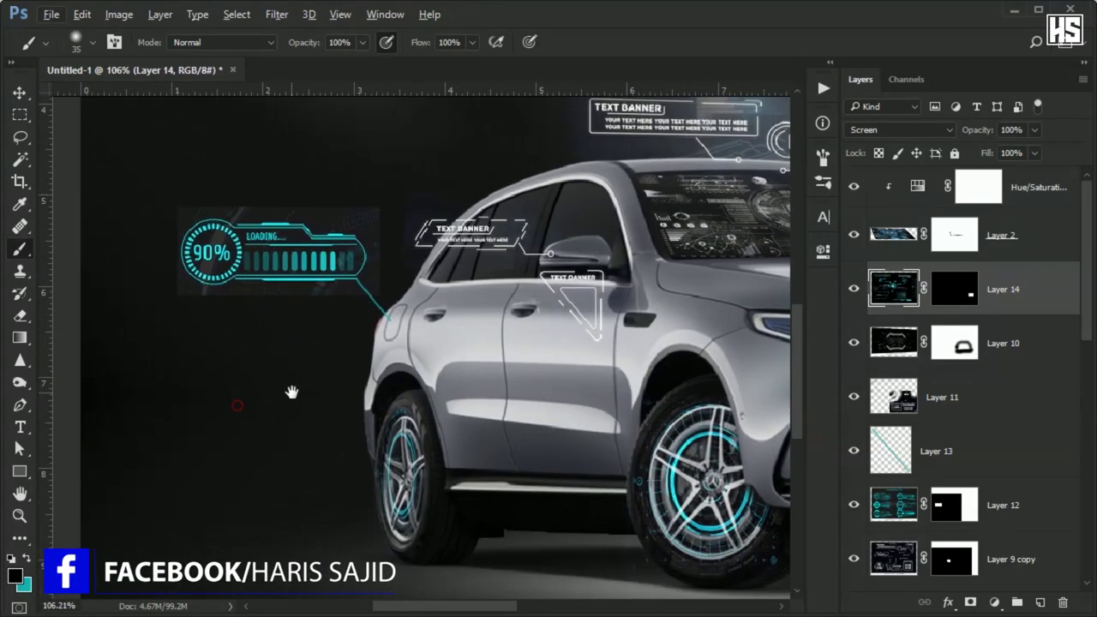
Paste the wireframe face as Layer 15 in Screen mode, shrunk and placed left of the car
key(ctrl+v)
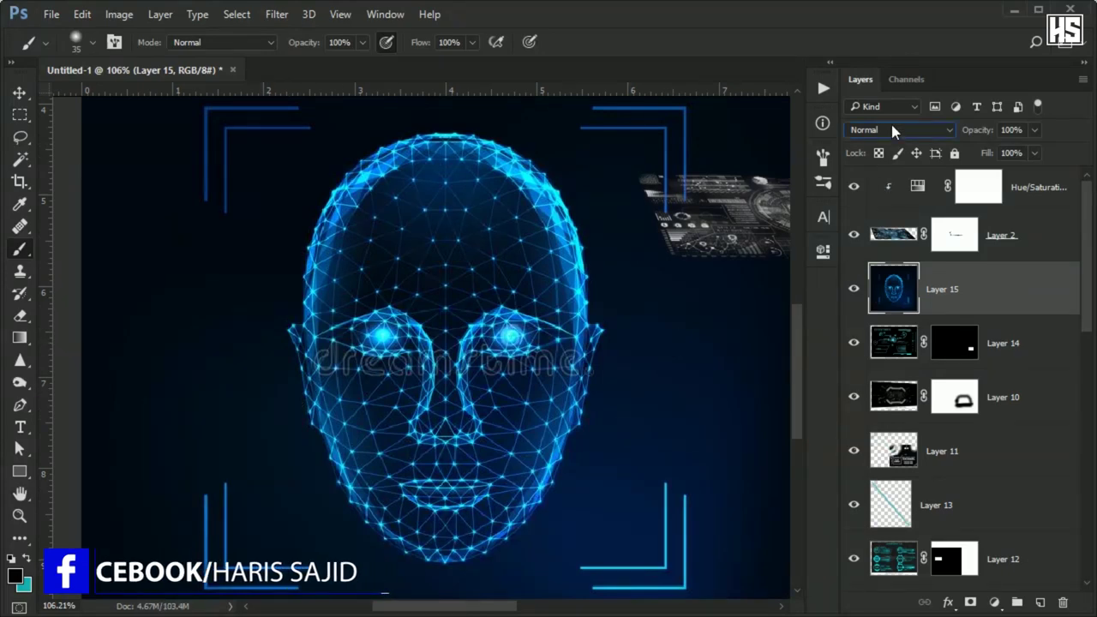
click(896, 129)
click(882, 240)
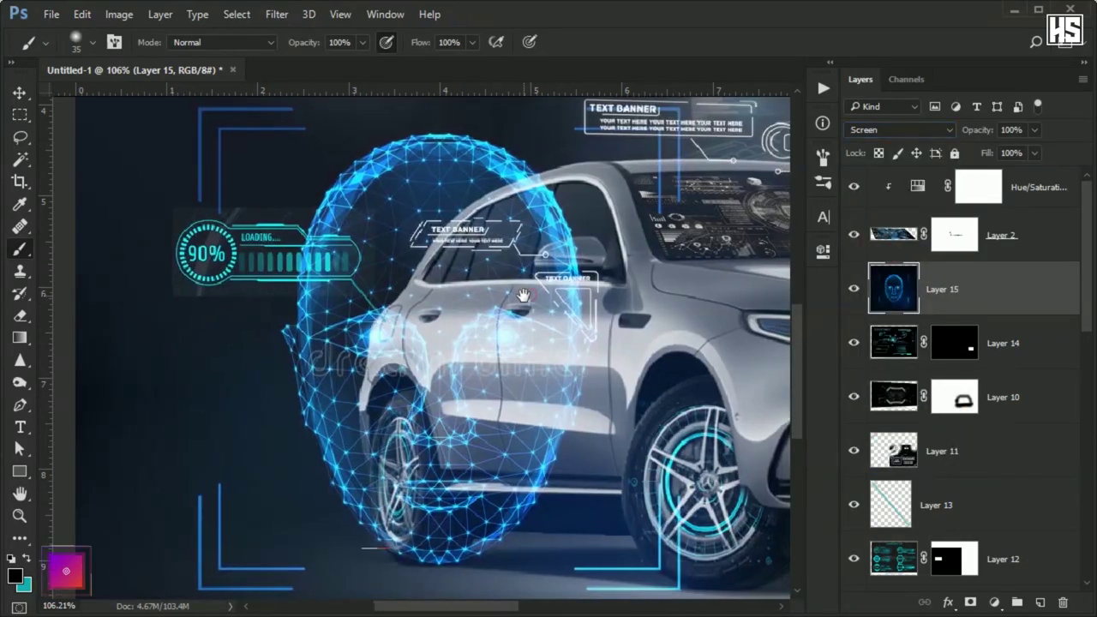
key(ctrl+t)
drag(380, 424, 394, 442)
key(Return)
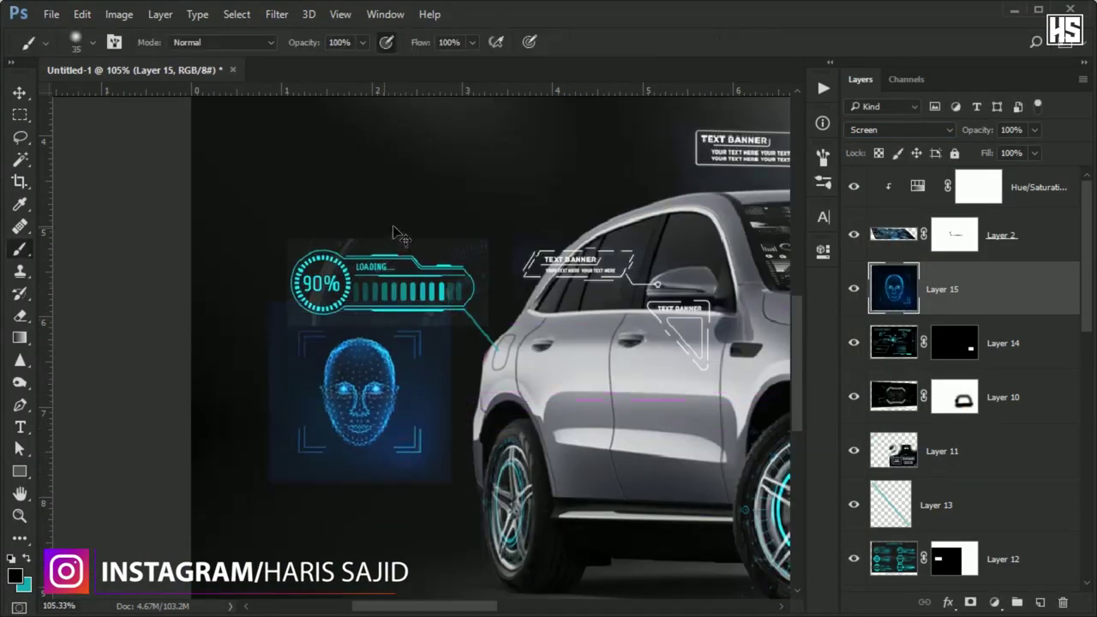
Shrink the 90% loading graphic above the face and switch the face layer to Lighten
click(942, 505)
key(ctrl+t)
drag(358, 342, 481, 374)
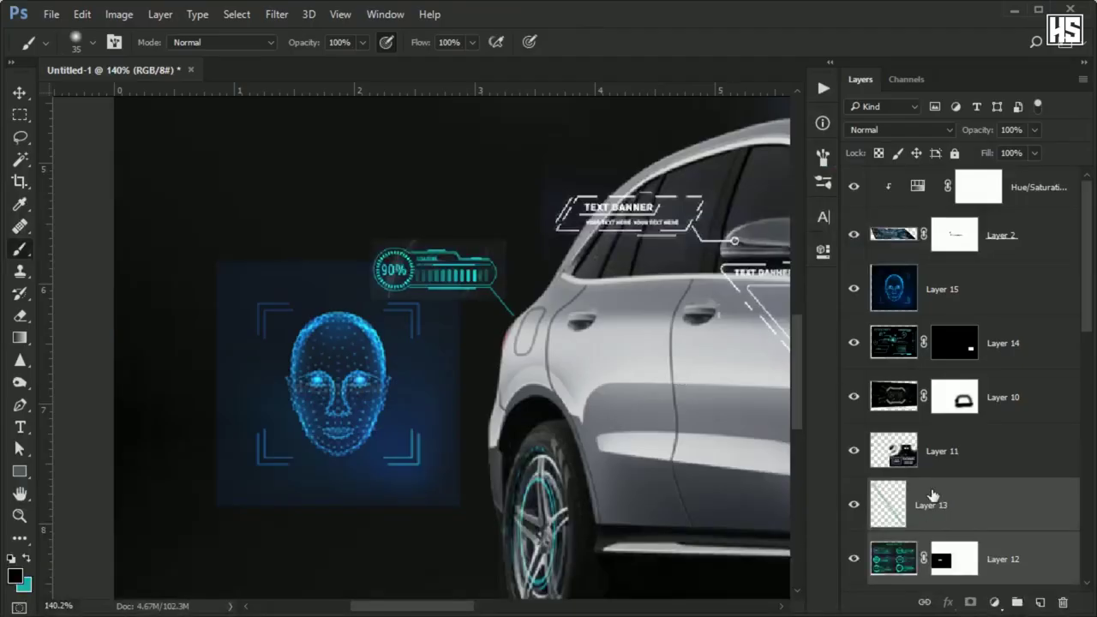
click(942, 289)
click(896, 129)
click(858, 237)
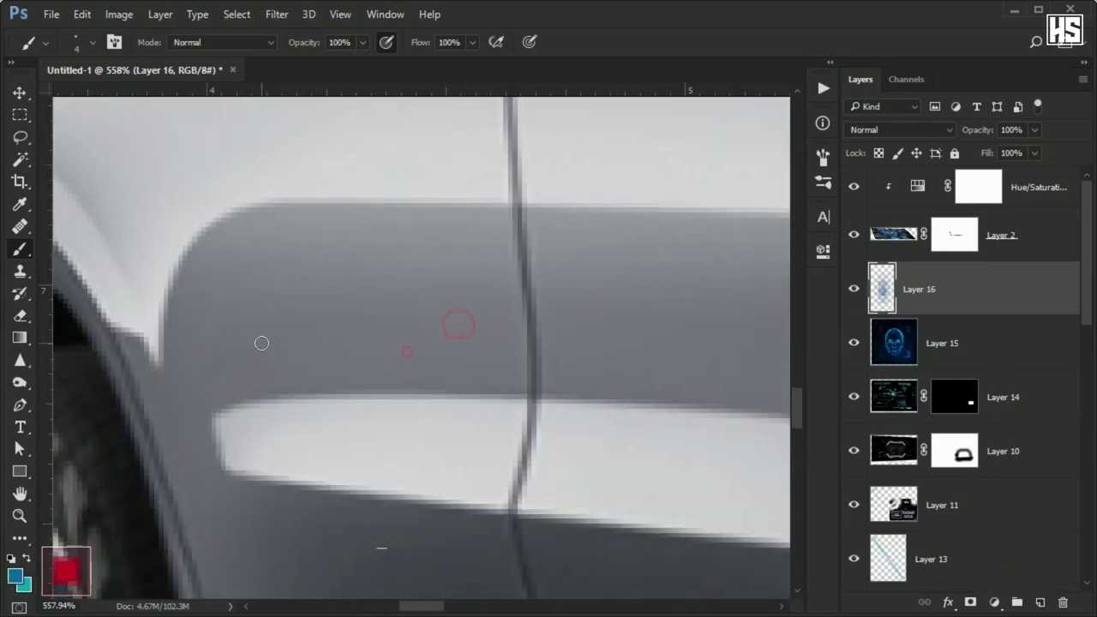
Draw a straight blue line on Layer 16 from the rear door handle to the face panel
scroll(407, 304, up, 5)
shift+click(544, 234)
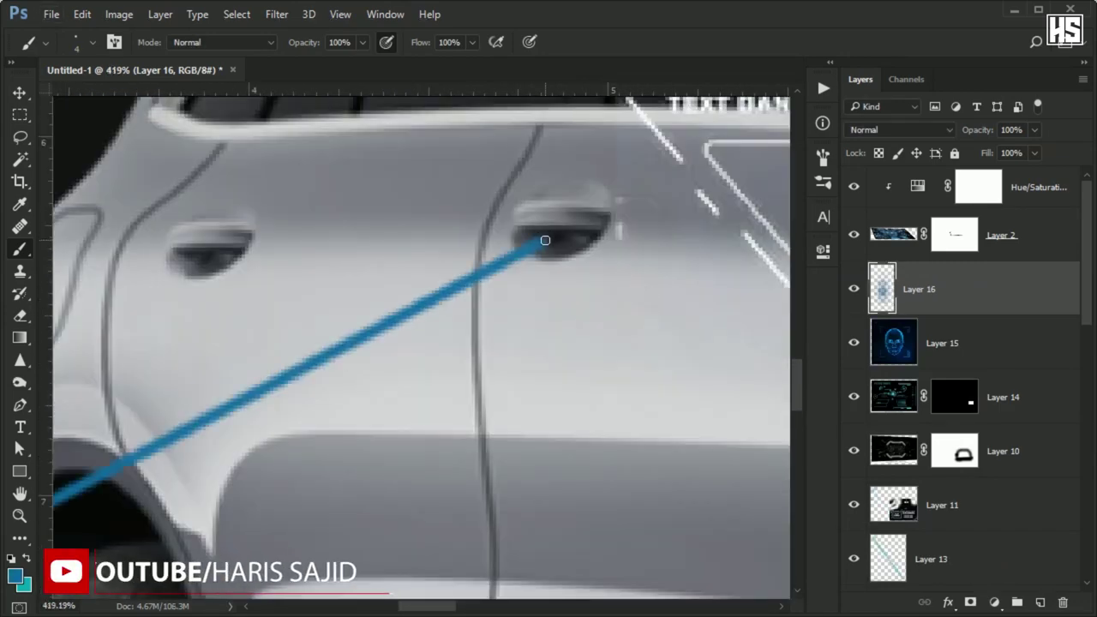
scroll(414, 300, down, 3)
scroll(349, 313, up, 1)
scroll(454, 392, down, 1)
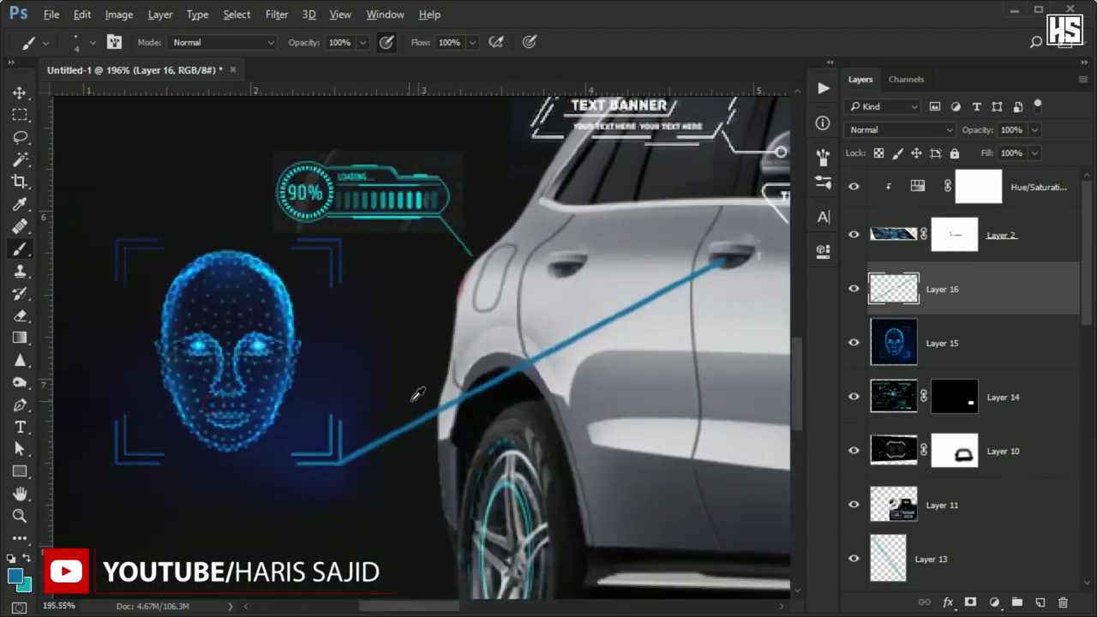
scroll(390, 399, down, 3)
scroll(390, 400, down, 1)
scroll(390, 400, down, 2)
scroll(390, 400, down, 2)
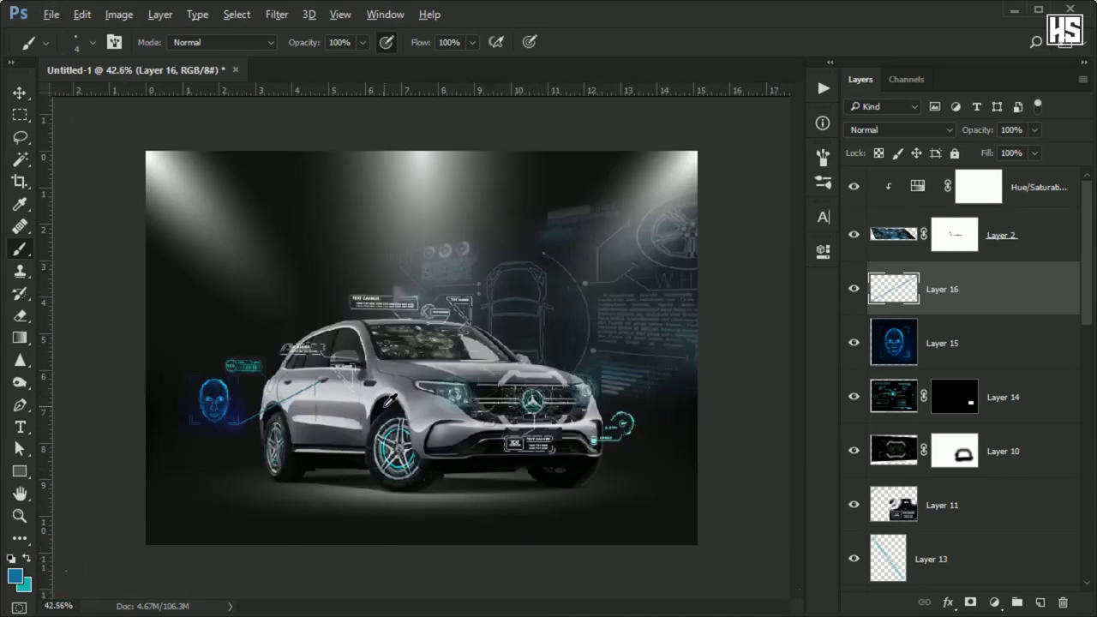
Select the line layer together with the face layer (Layers 15–16)
scroll(391, 399, up, 1)
scroll(204, 418, up, 1)
scroll(226, 421, up, 1)
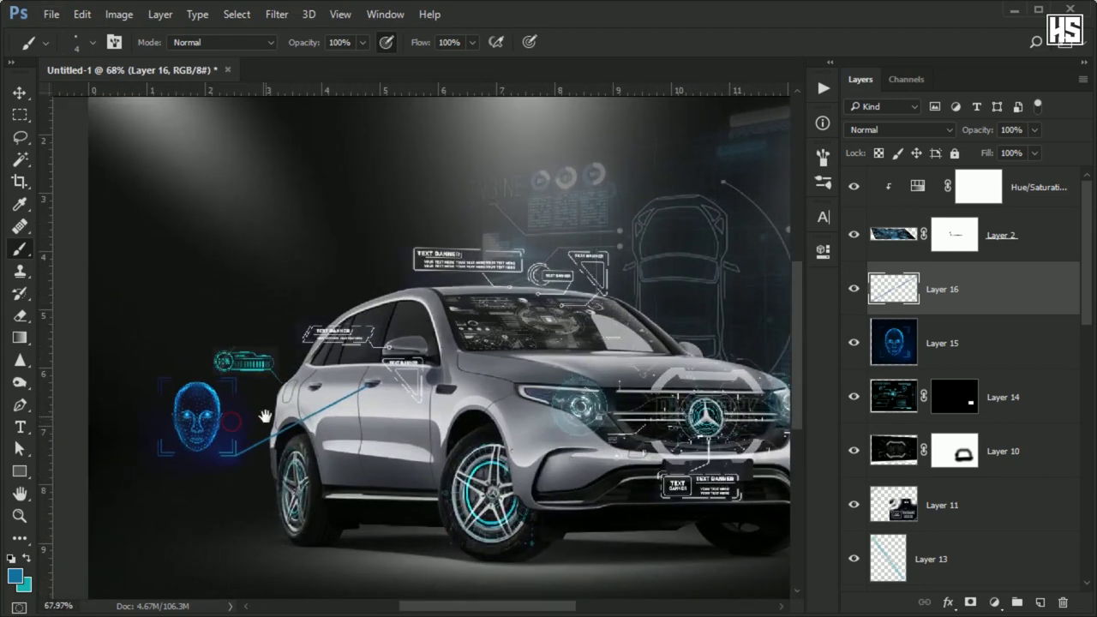
scroll(255, 414, up, 1)
scroll(251, 426, up, 3)
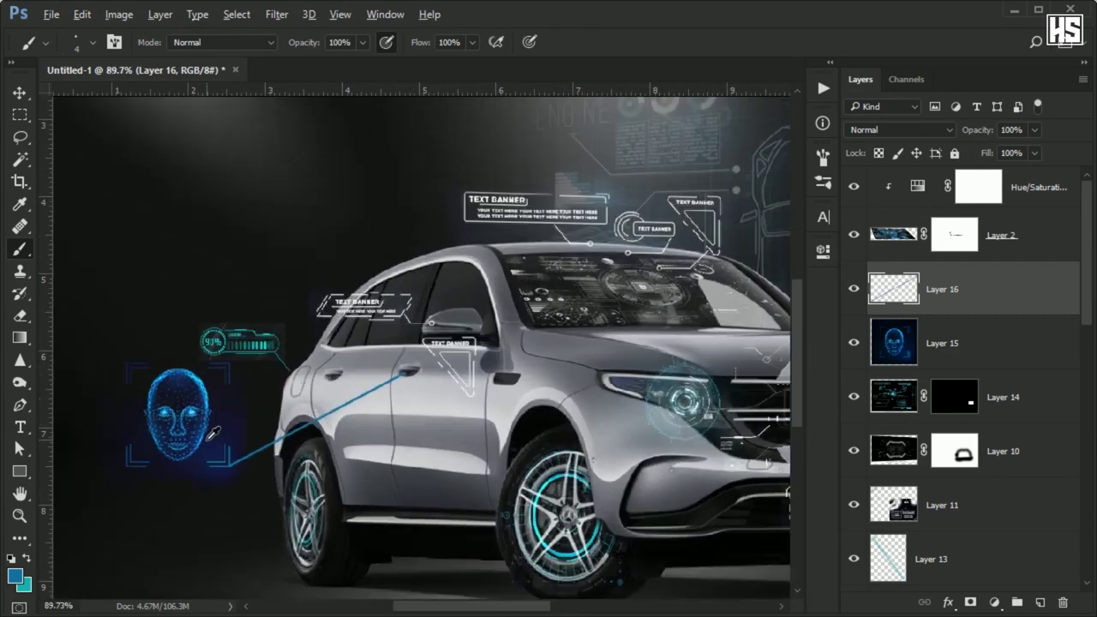
scroll(163, 435, up, 2)
scroll(163, 435, up, 1)
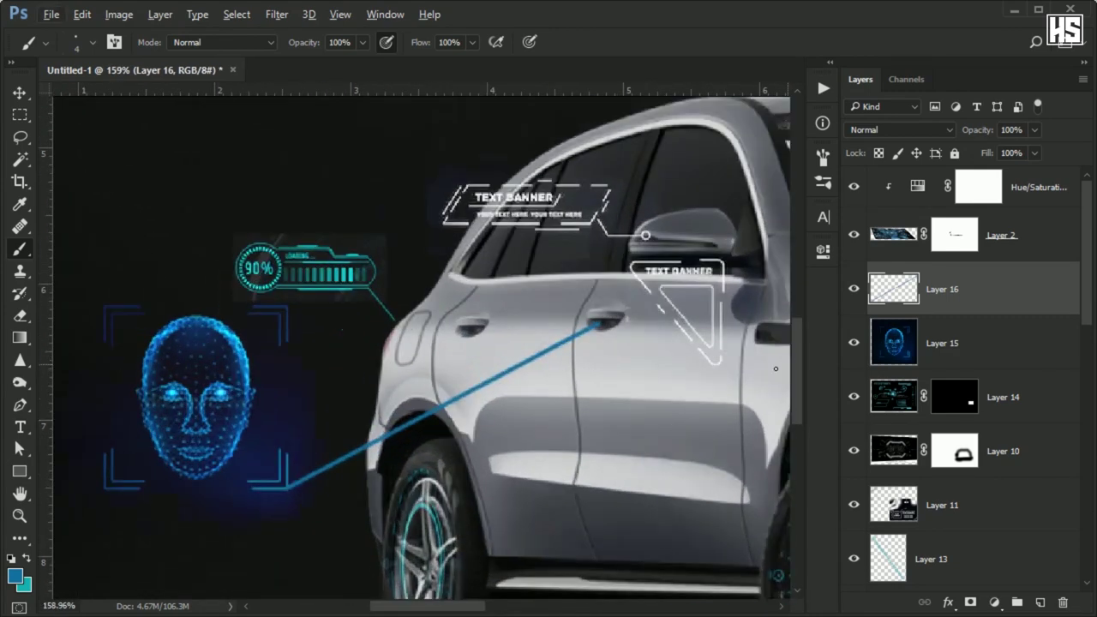
click(980, 343)
ctrl+click(990, 296)
Group the face and line as Group 1 and grey it with a clipped Hue/Saturation at -90
key(ctrl+g)
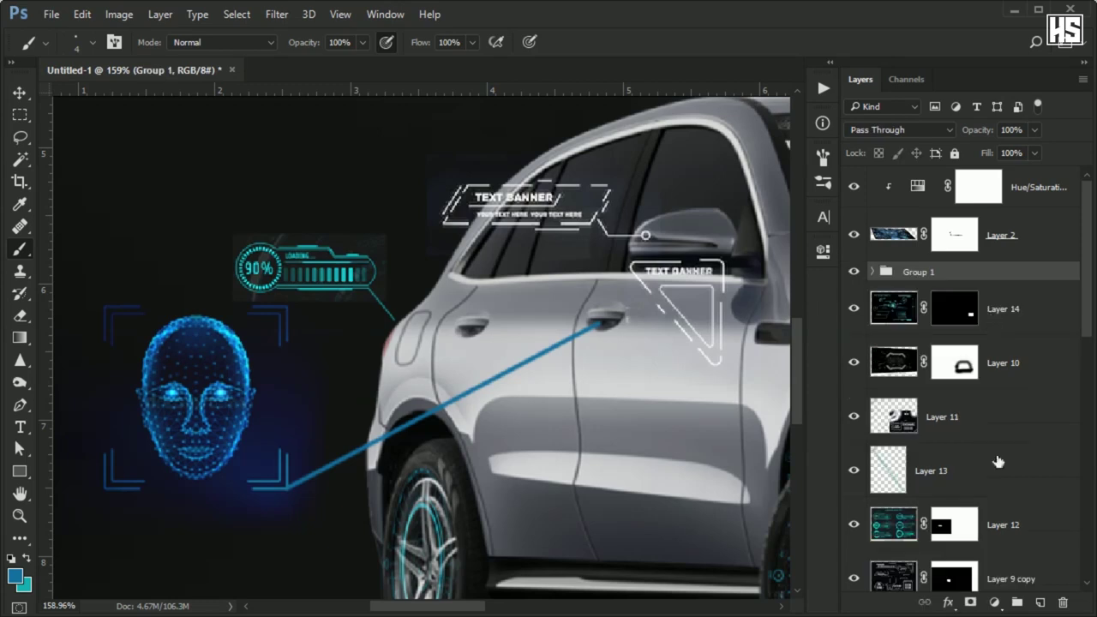
click(994, 602)
click(992, 390)
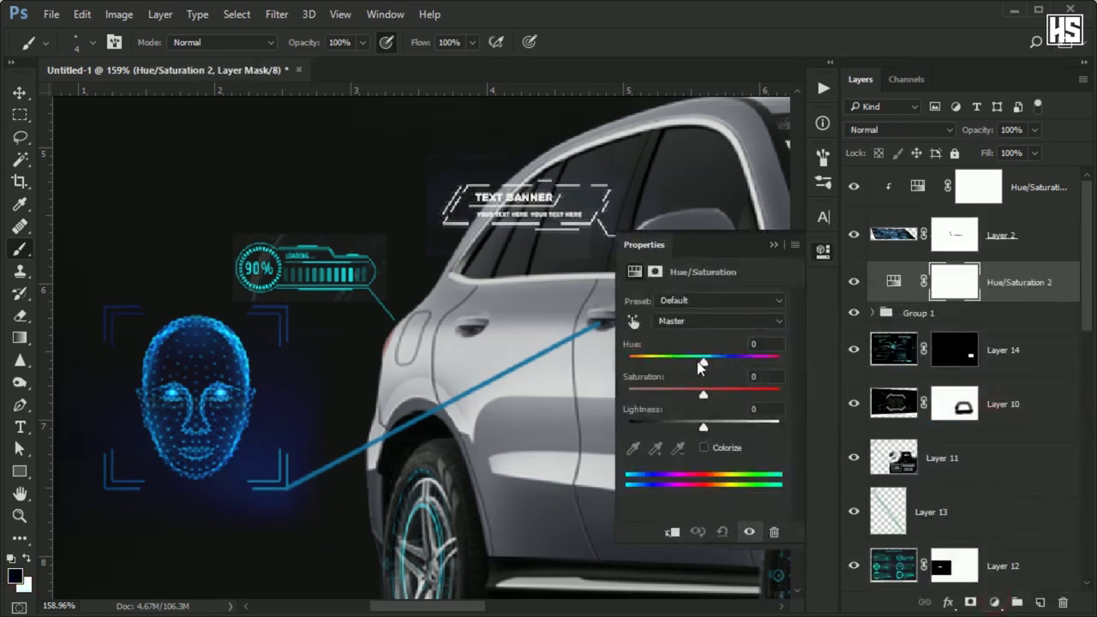
drag(675, 397, 636, 398)
key(ctrl+alt+g)
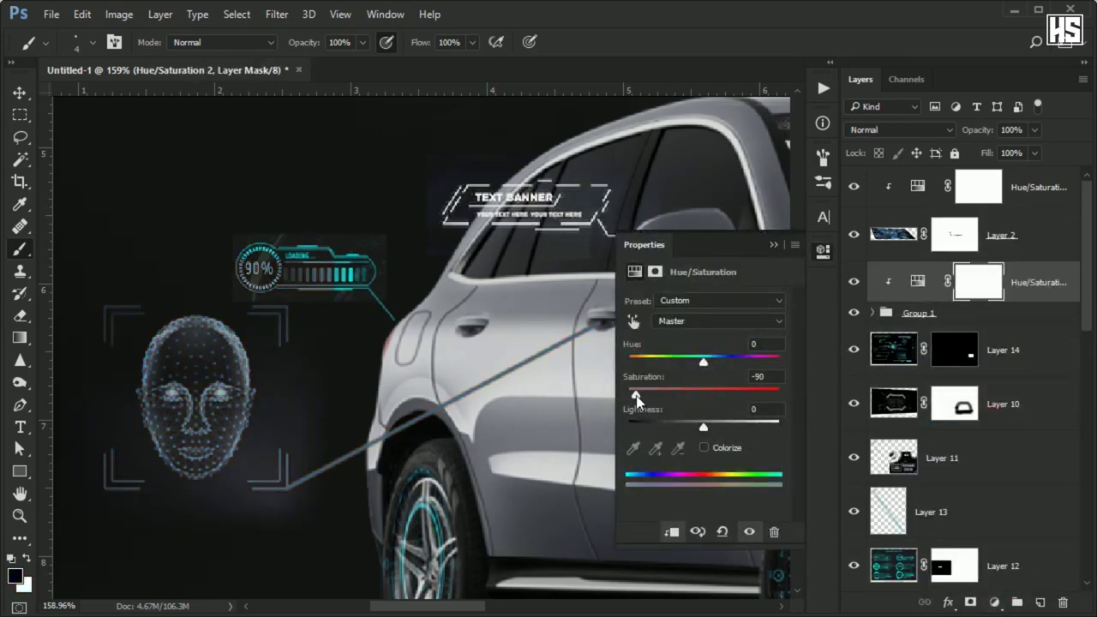
Add a layer mask to Group 1
click(774, 245)
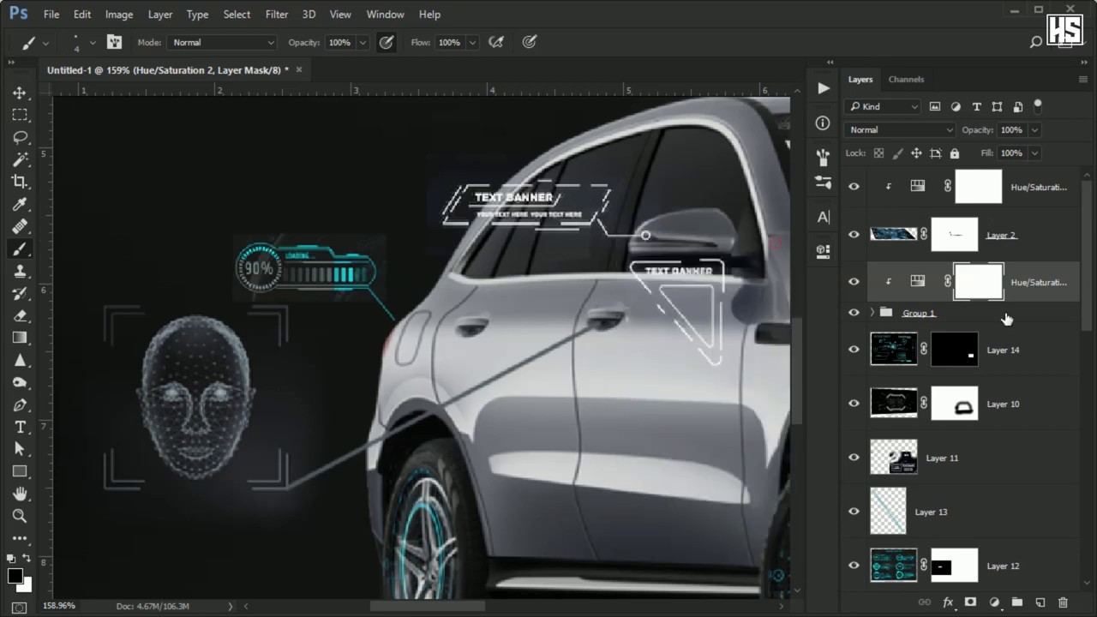
click(987, 315)
click(970, 602)
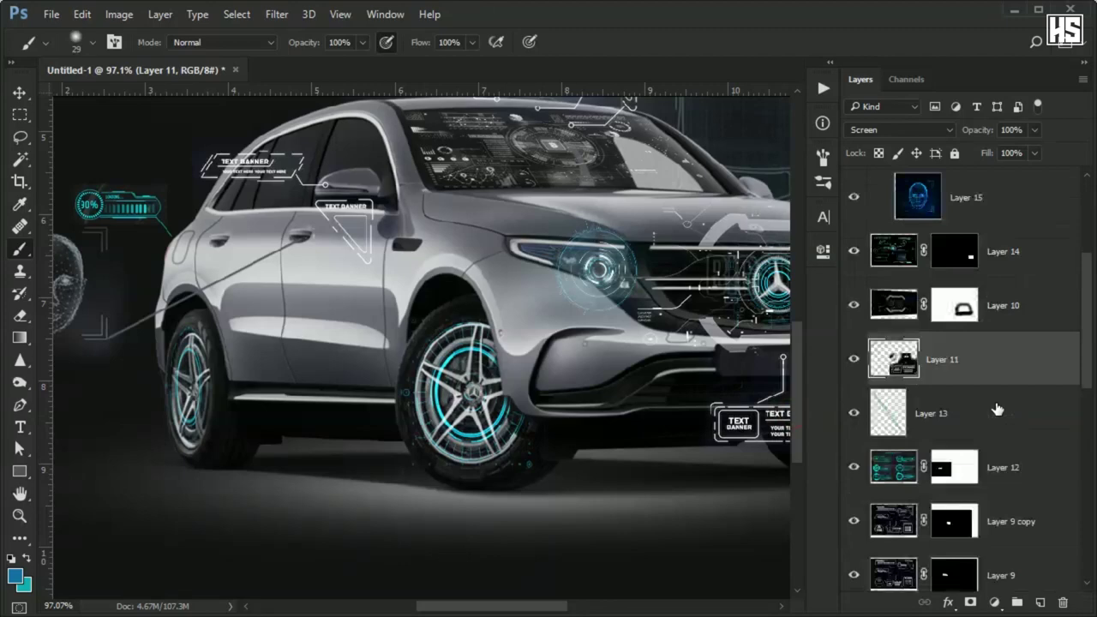
Paste the blue circle HUD image as a new layer above Layer 3
scroll(999, 411, down, 3)
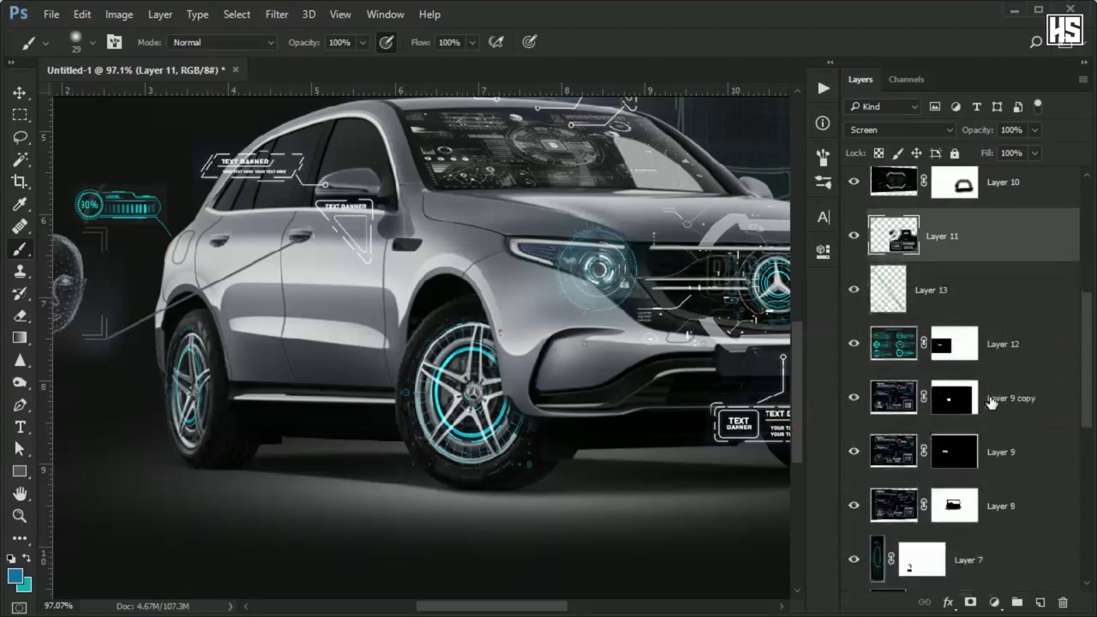
scroll(994, 404, down, 5)
click(986, 542)
scroll(987, 538, down, 3)
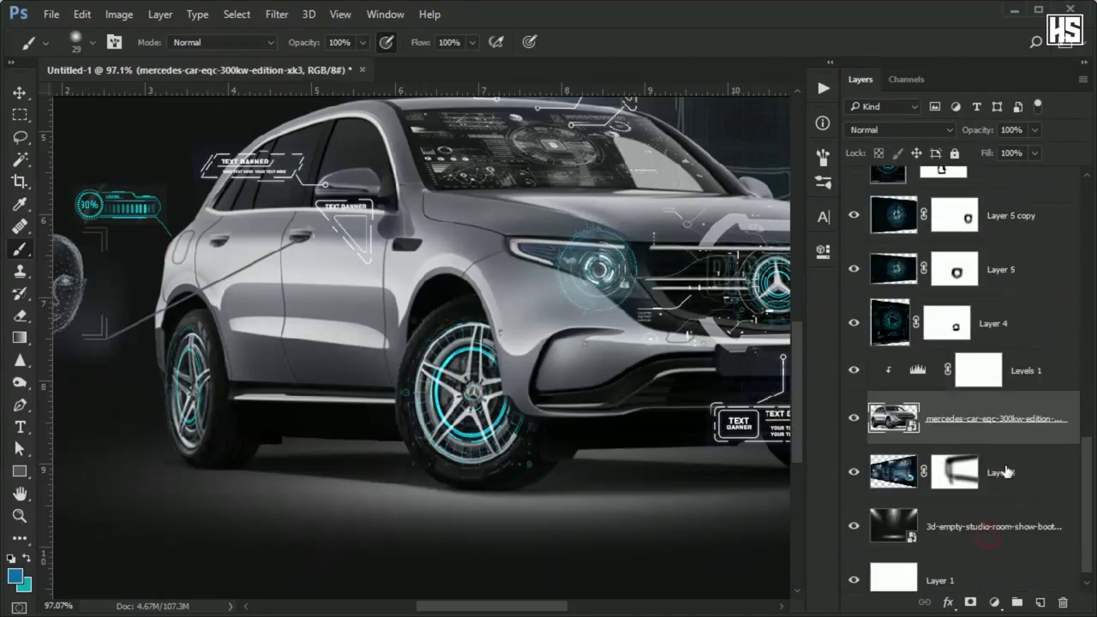
click(1004, 473)
key(ctrl+v)
scroll(490, 305, down, 2)
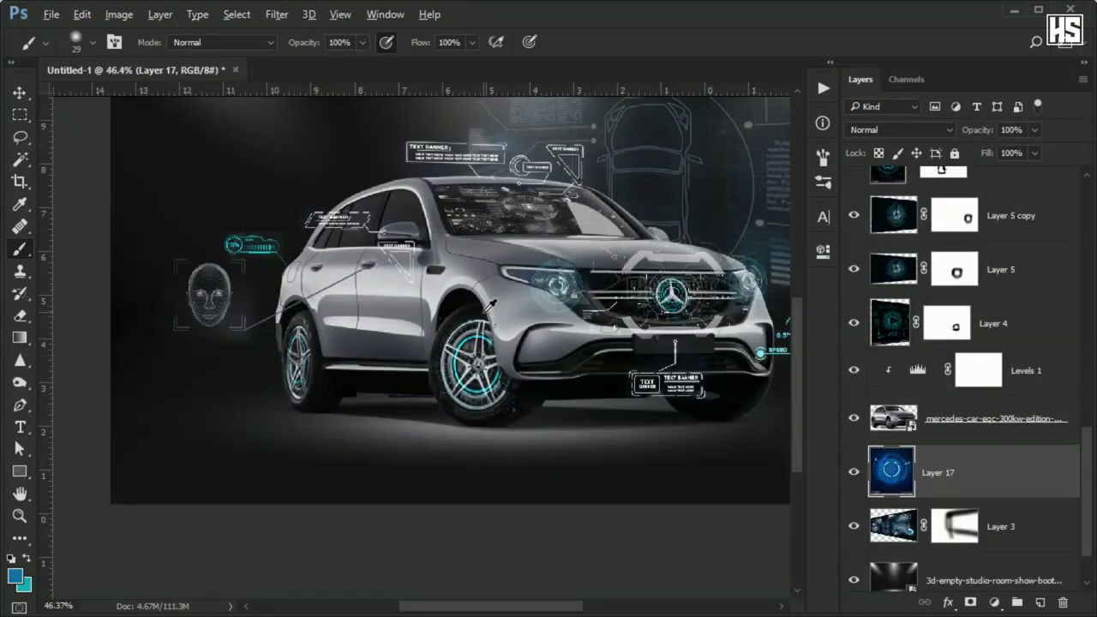
scroll(490, 306, down, 2)
Enlarge the blue circle, move it down behind the car, and set it to Color Dodge
key(ctrl+t)
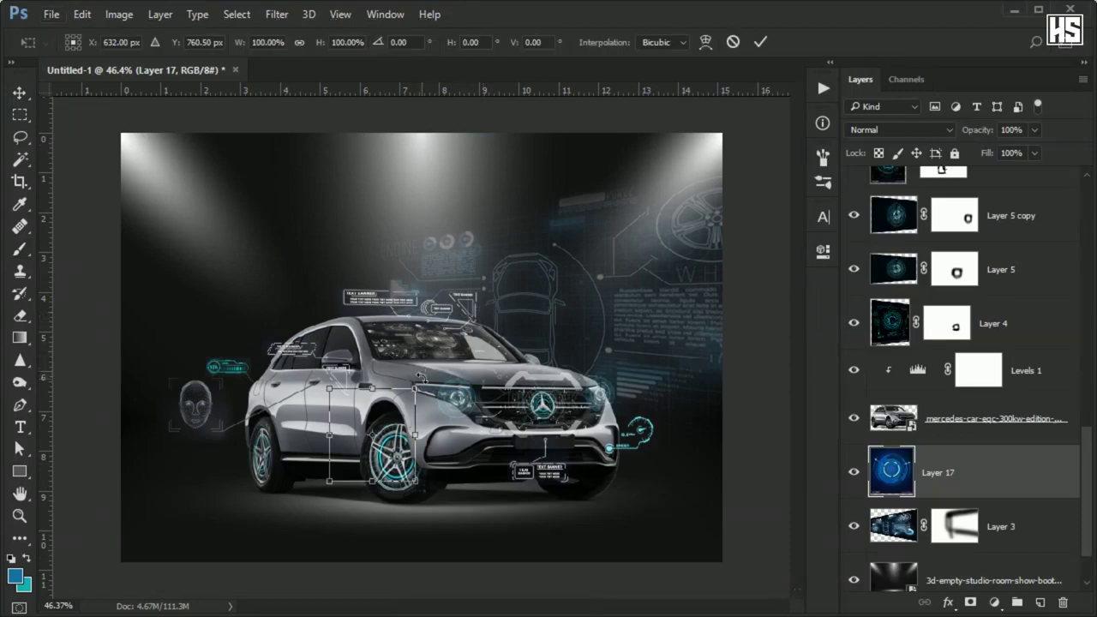
drag(417, 387, 633, 156)
key(Return)
key(b)
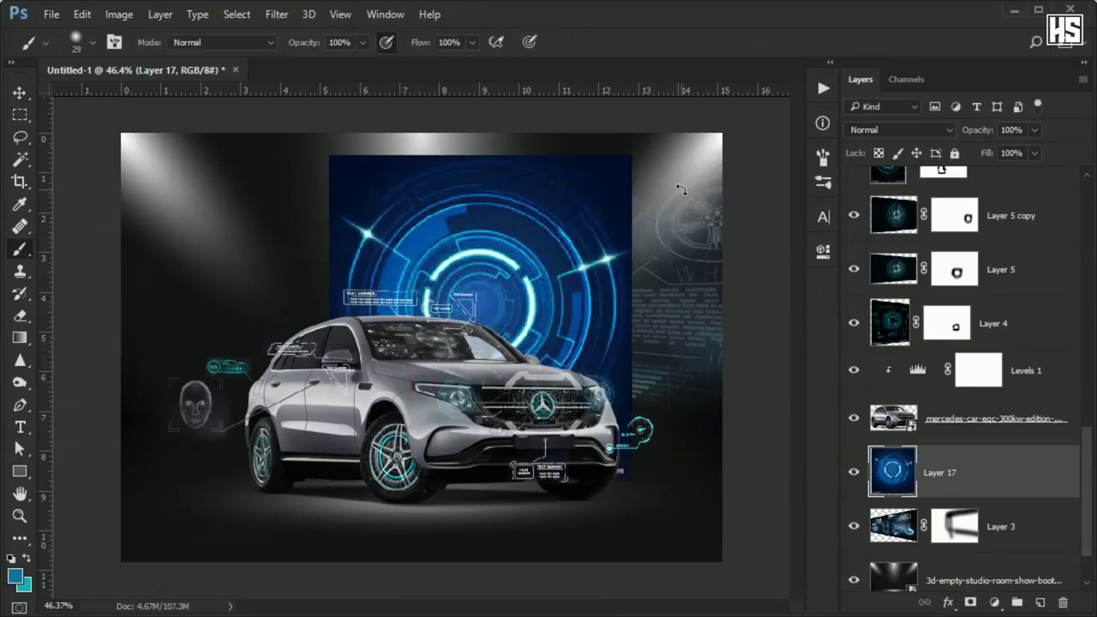
drag(566, 197, 513, 319)
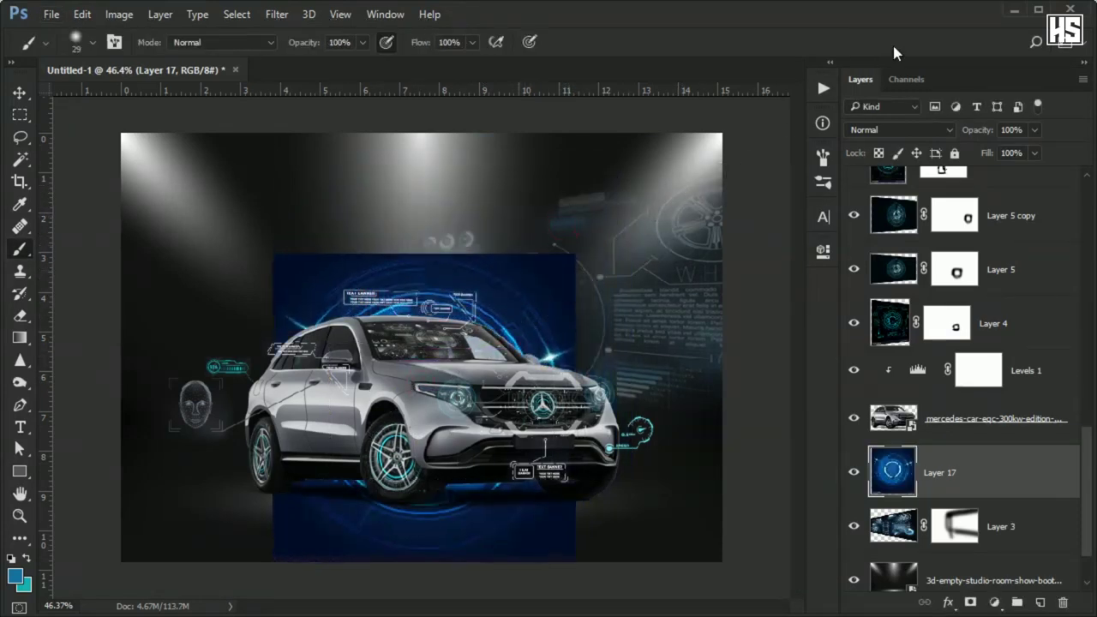
click(899, 130)
click(885, 248)
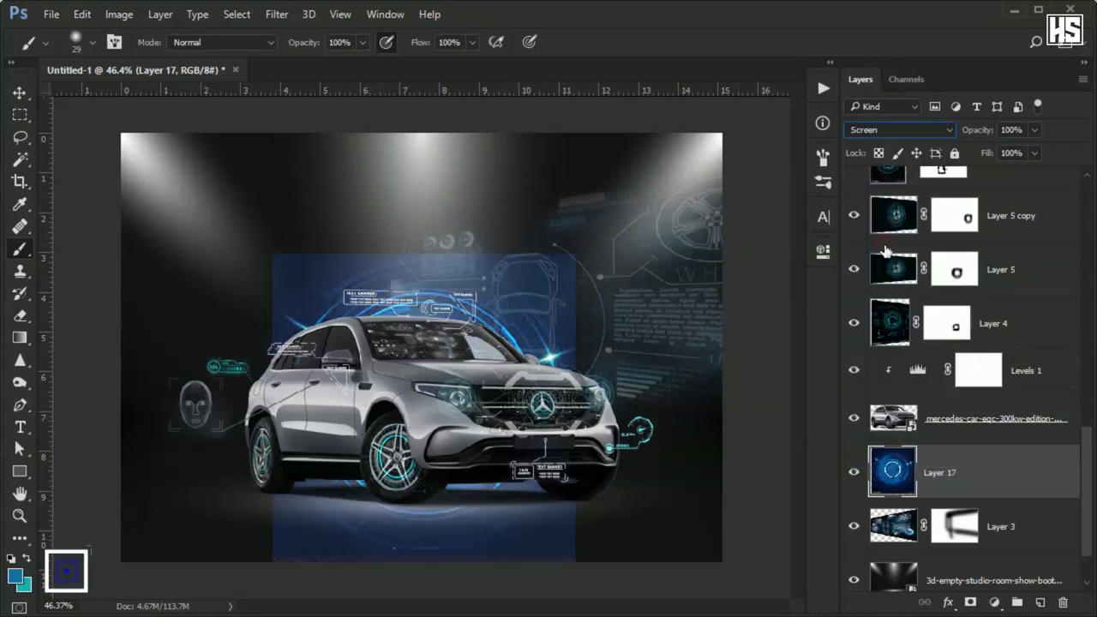
Squash the circle into a thin, wide ellipse positioned beneath the wheels
scroll(886, 130, down, 1)
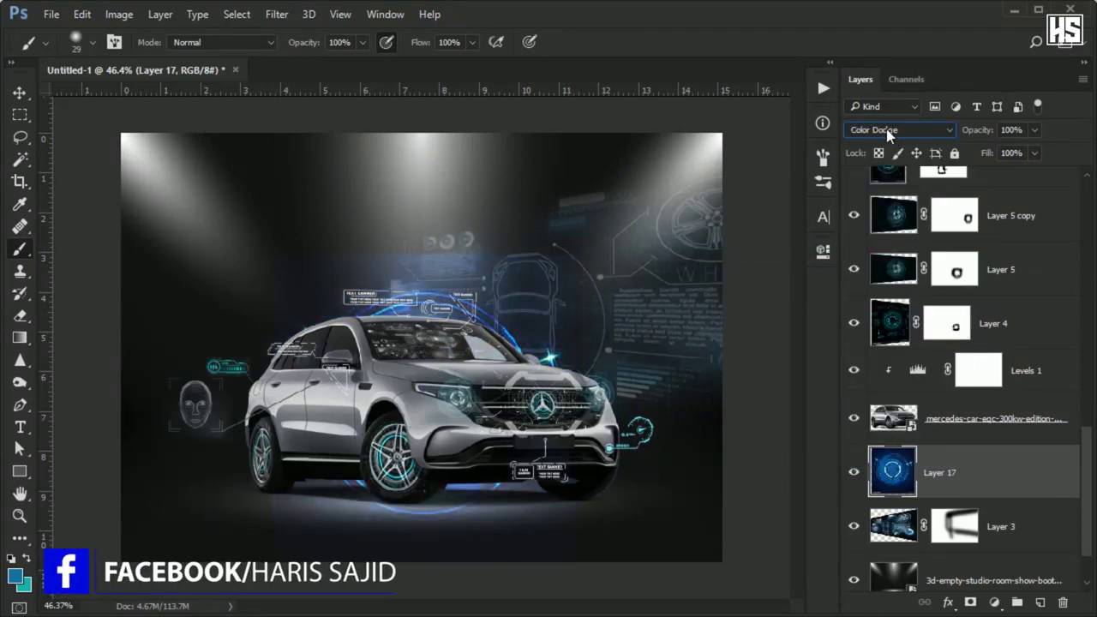
key(ctrl+t)
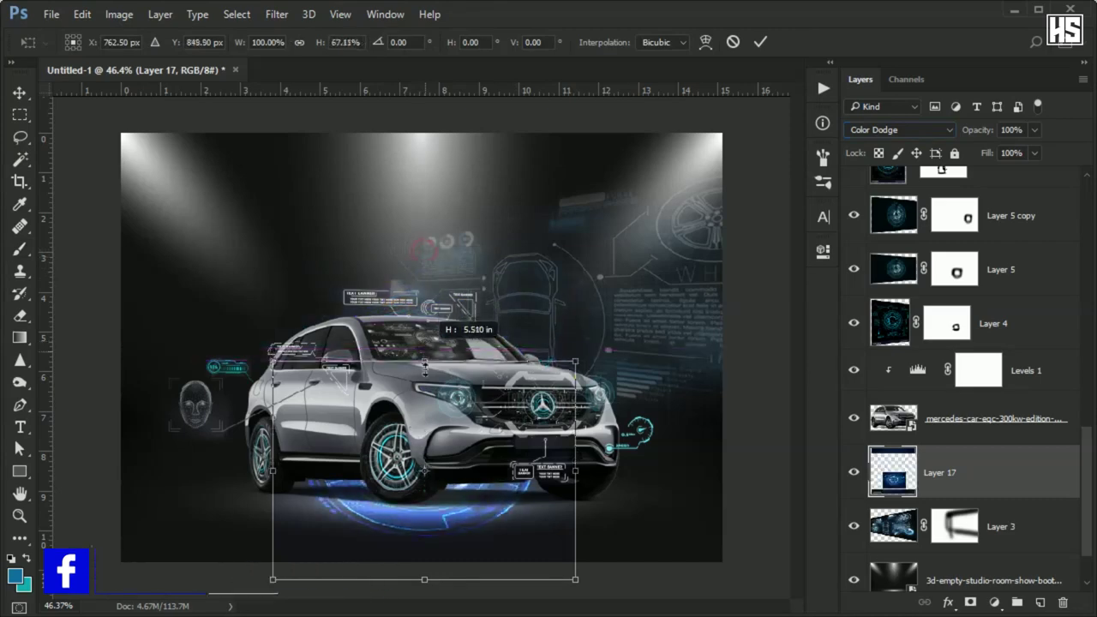
drag(423, 284, 424, 427)
drag(426, 581, 428, 525)
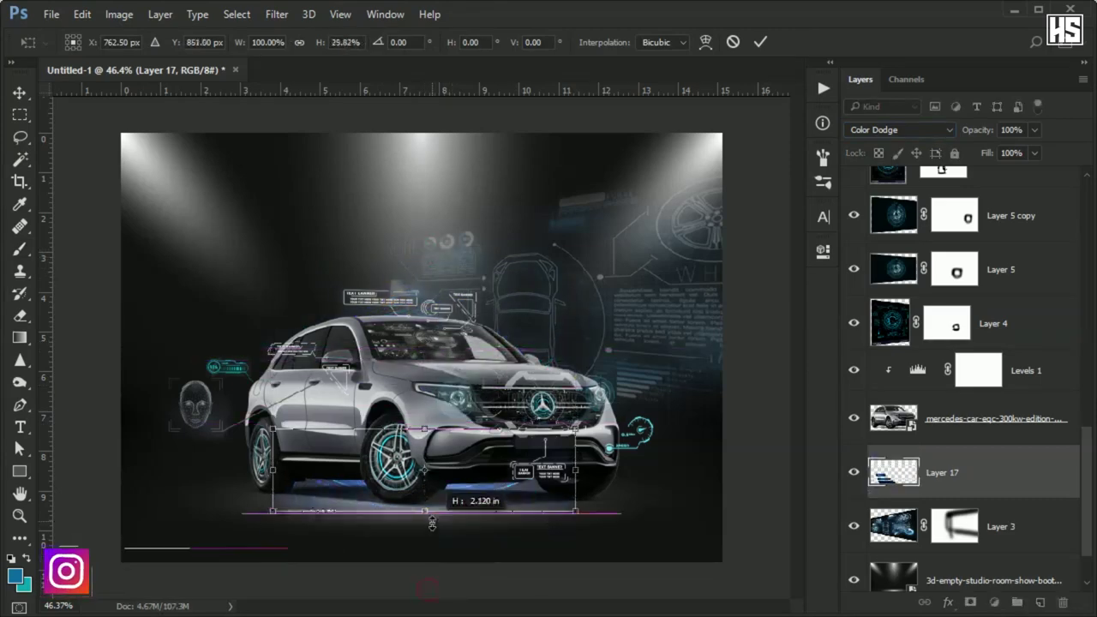
drag(575, 480, 685, 480)
mouse_move(431, 446)
mouse_down()
mouse_move(432, 456)
mouse_move(465, 460)
mouse_up()
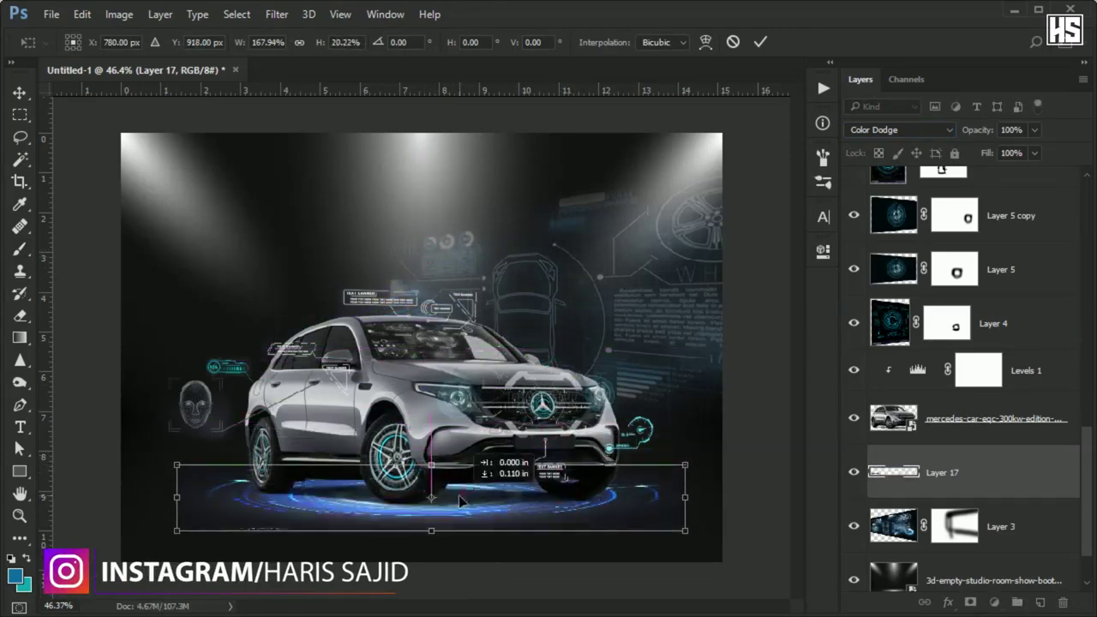
key(Return)
key(b)
Add a layer mask to the ring and paint it out where the tyres sit
alt+scroll(425, 532, up, 5)
alt+scroll(383, 374, down, 3)
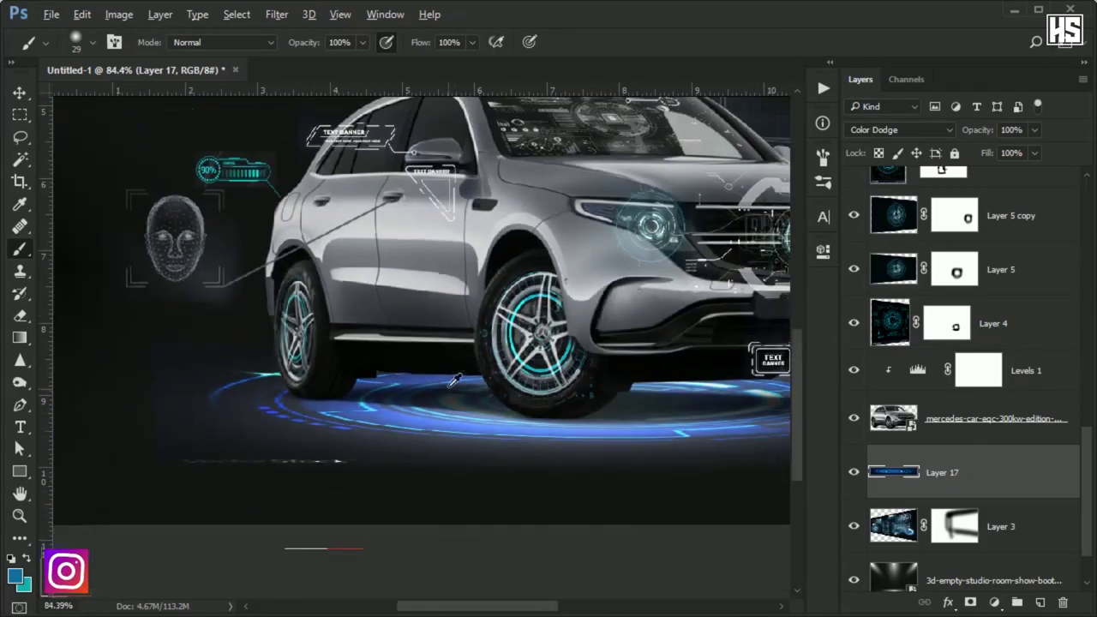
click(970, 603)
drag(634, 448, 222, 427)
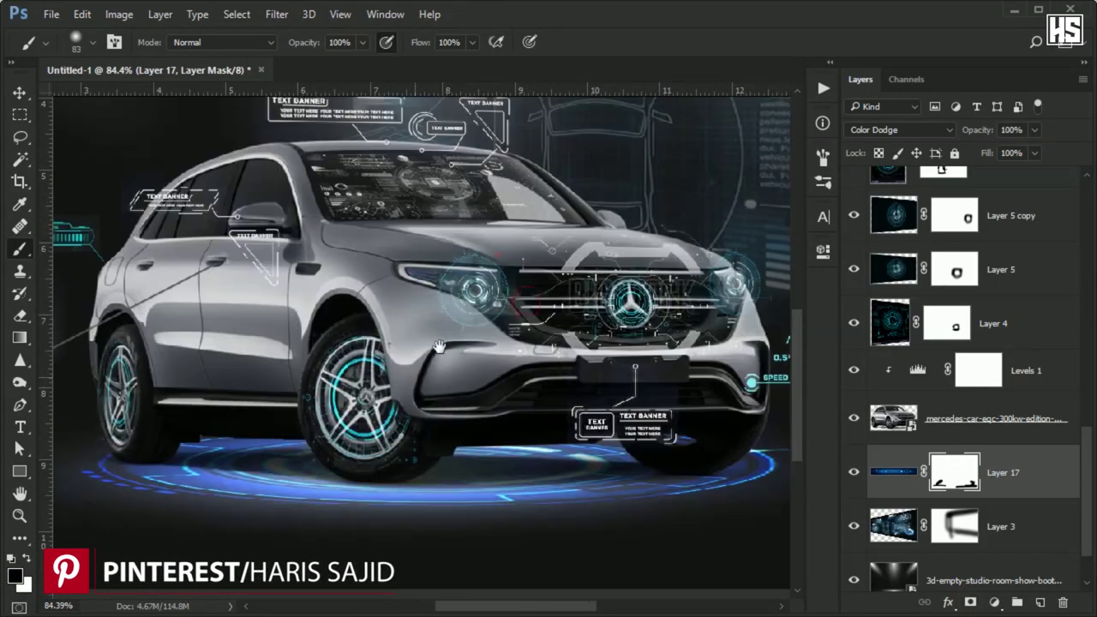
Dim the ring to 43% opacity and add a clipped Hue/Saturation (hue -18, saturation -3)
click(1034, 130)
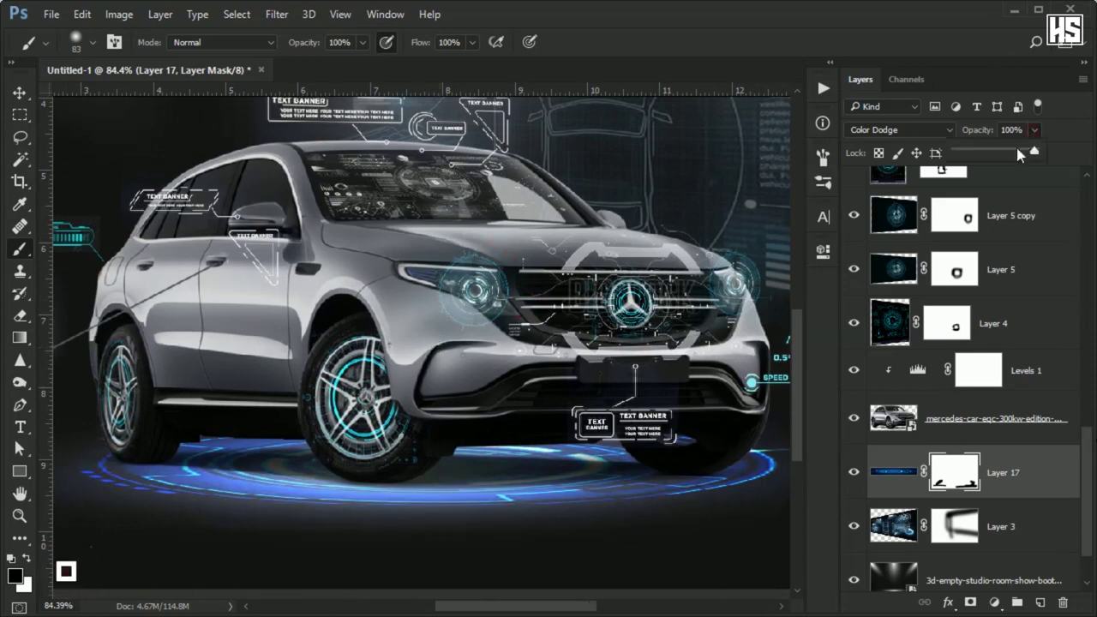
drag(1000, 153, 990, 153)
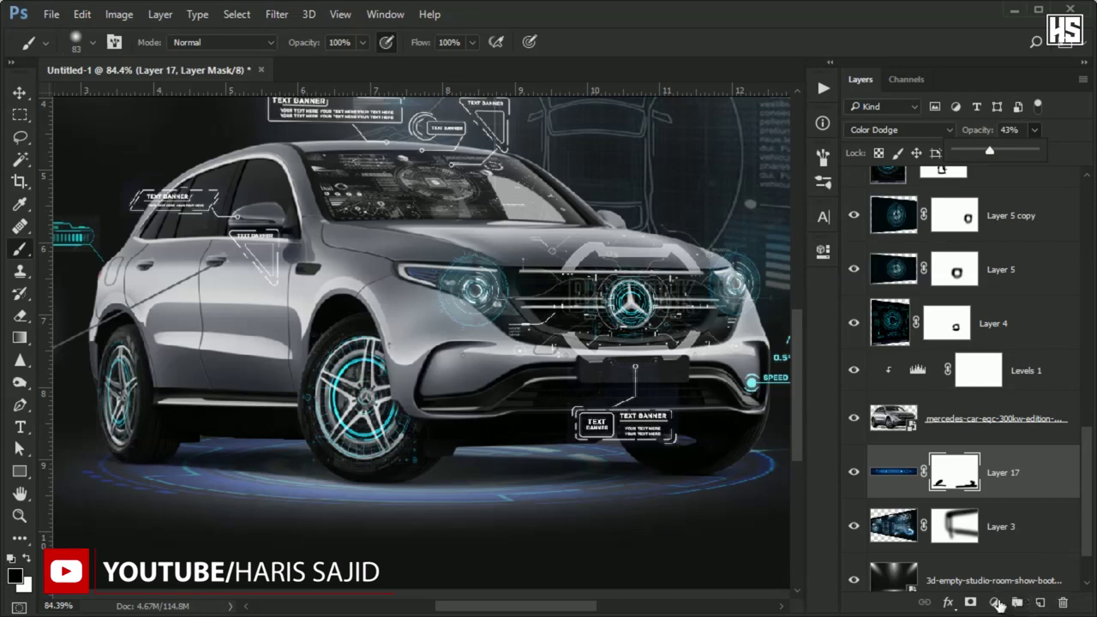
click(996, 603)
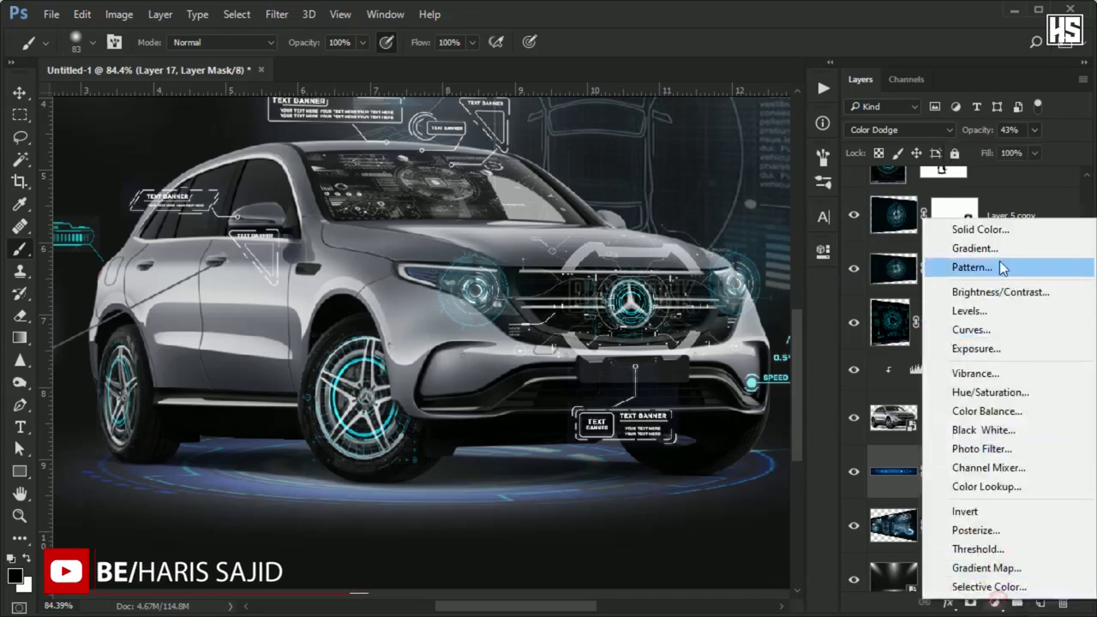
click(988, 391)
click(671, 533)
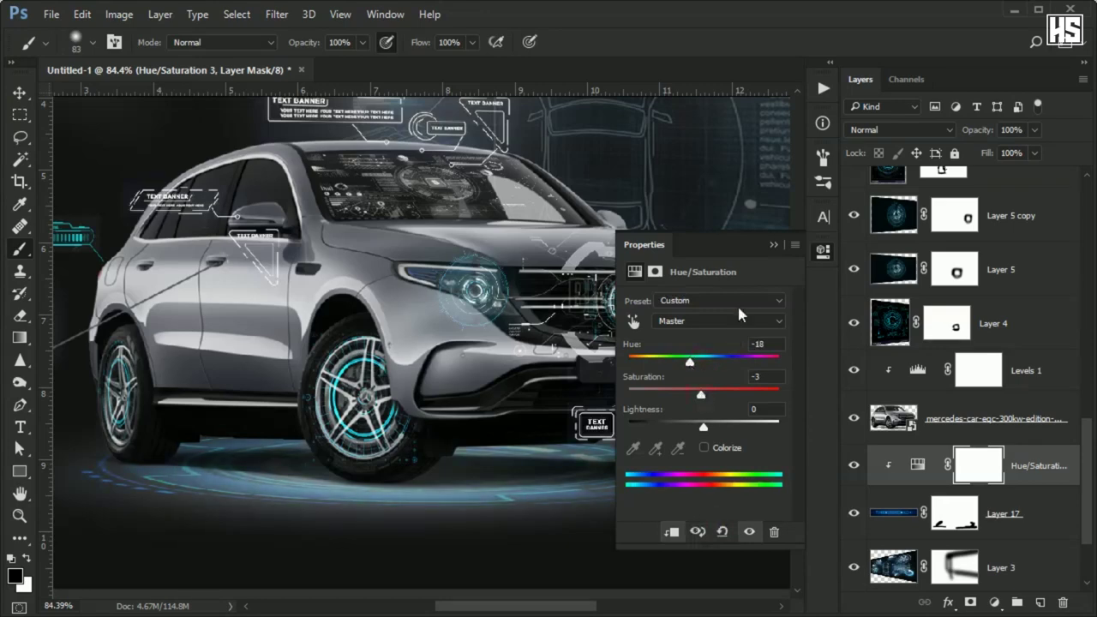
click(773, 246)
Select Layer 17 holding the floor ring
scroll(574, 231, down, 3)
scroll(574, 231, down, 2)
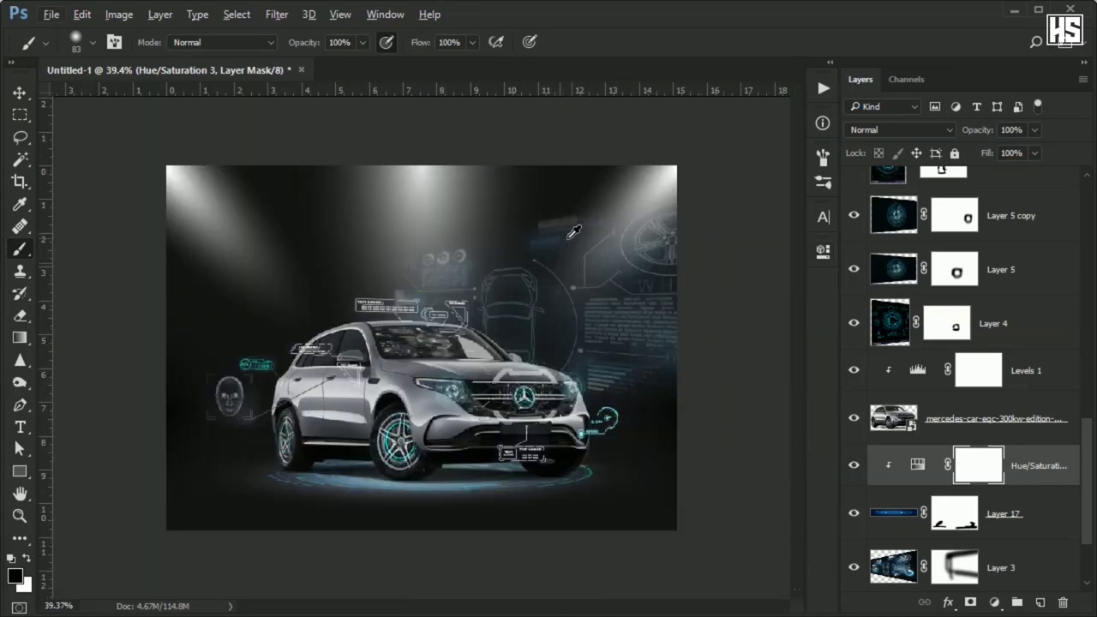
click(1024, 515)
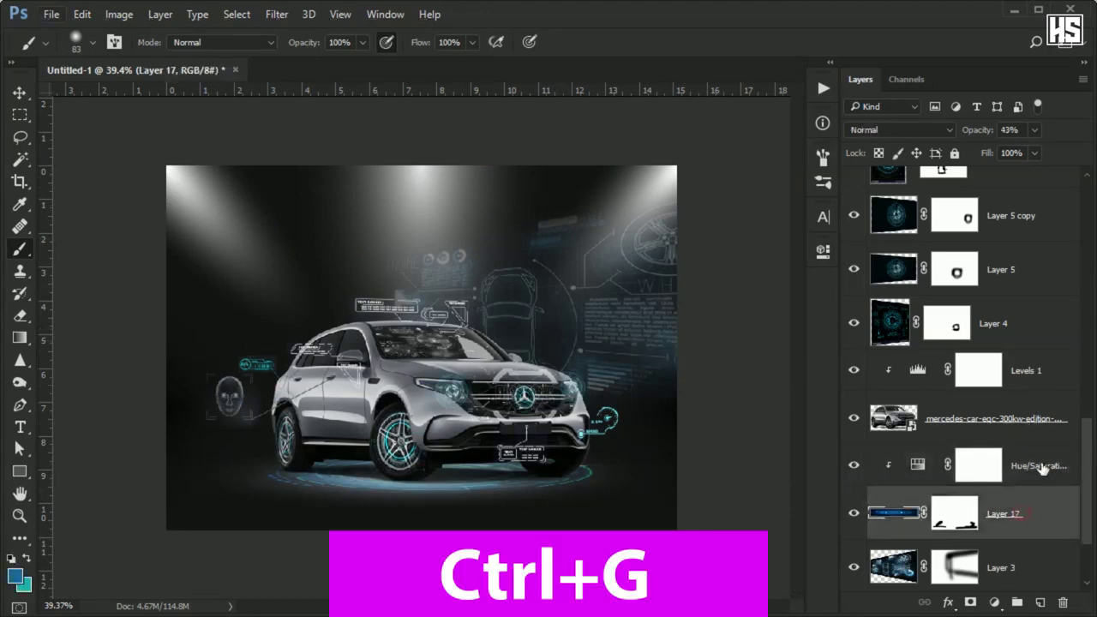
Group the ring with its adjustment, duplicate it, and scale the copy to about 221%
key(ctrl+g)
key(ctrl+j)
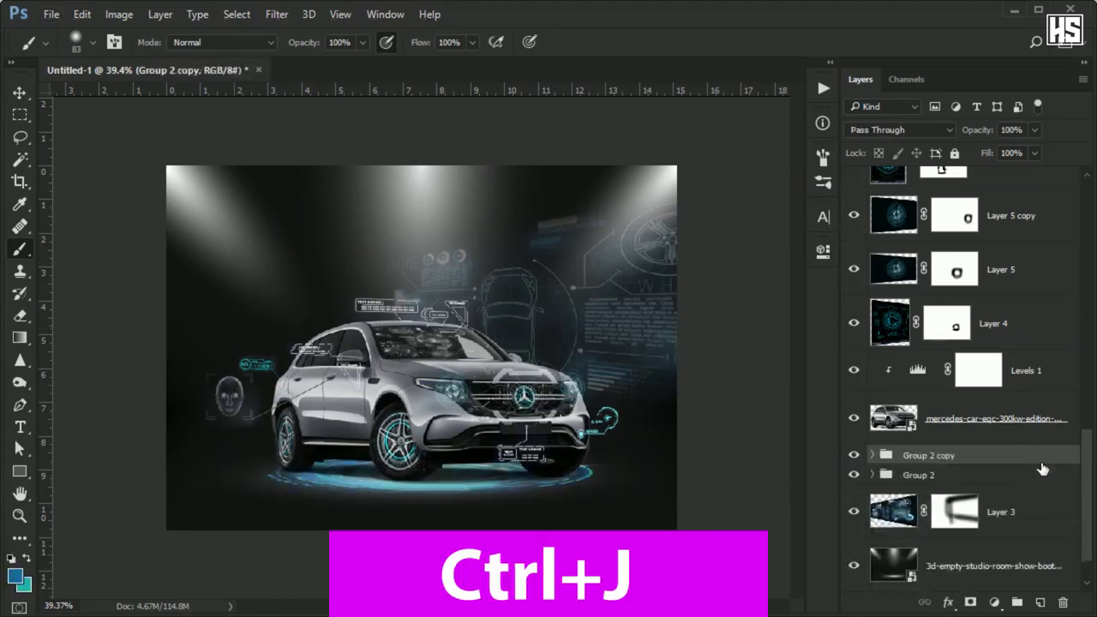
key(ctrl+t)
mouse_move(634, 504)
mouse_down()
mouse_move(840, 545)
mouse_move(830, 547)
mouse_move(916, 538)
mouse_up()
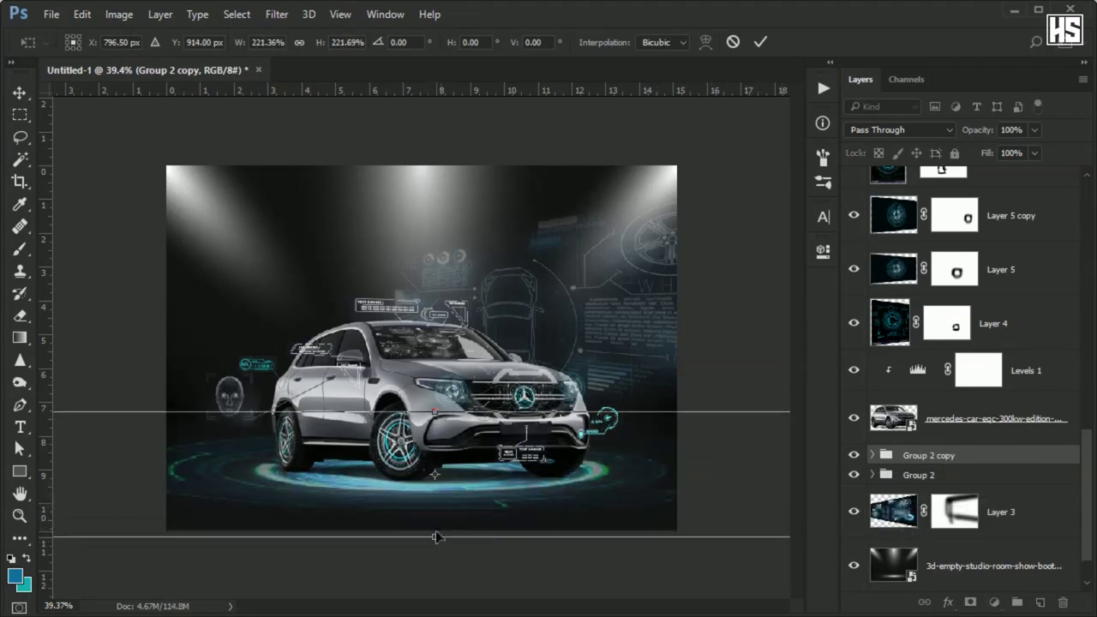
mouse_move(437, 538)
mouse_down()
mouse_move(437, 556)
mouse_move(436, 535)
mouse_up()
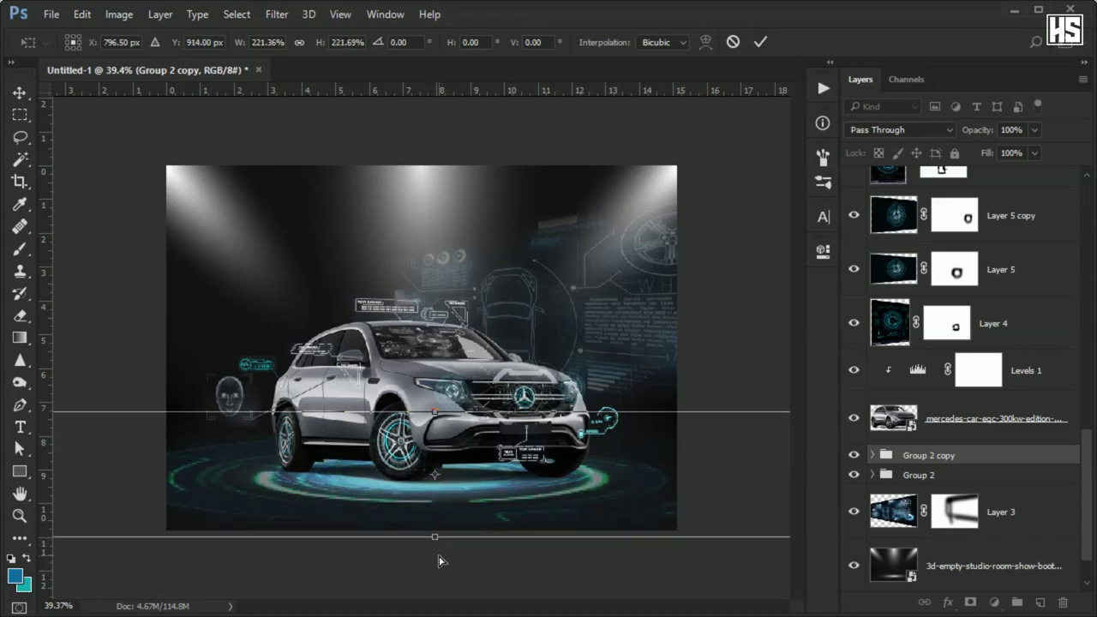
key(Return)
key(b)
Set the Group 2 copy outer ring to 33% opacity
scroll(486, 520, up, 5)
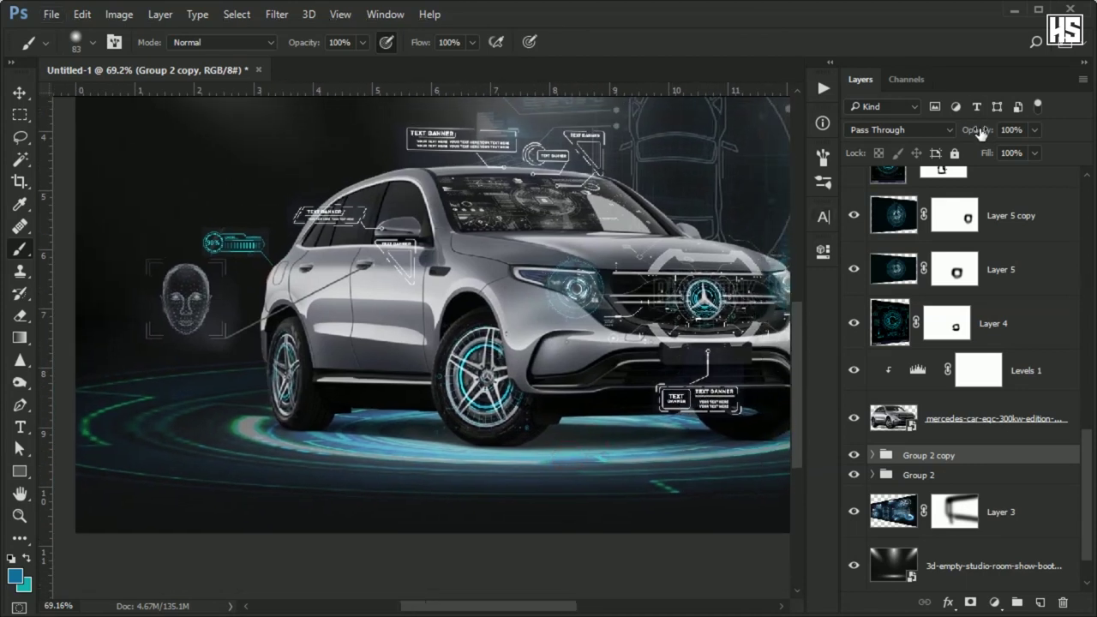
drag(973, 149, 977, 152)
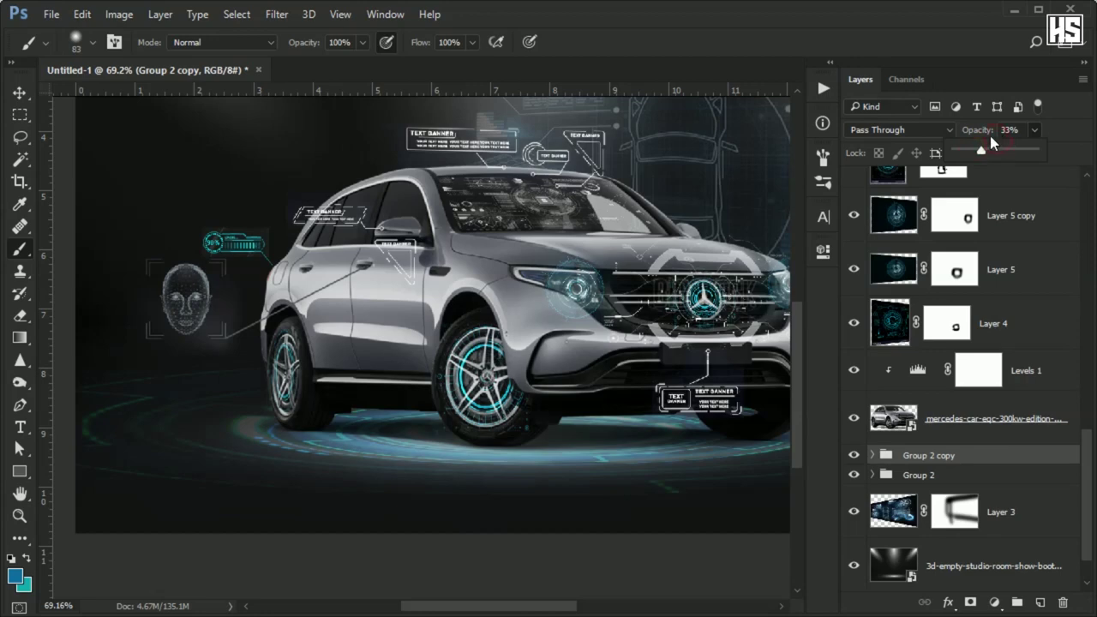
drag(629, 232, 472, 235)
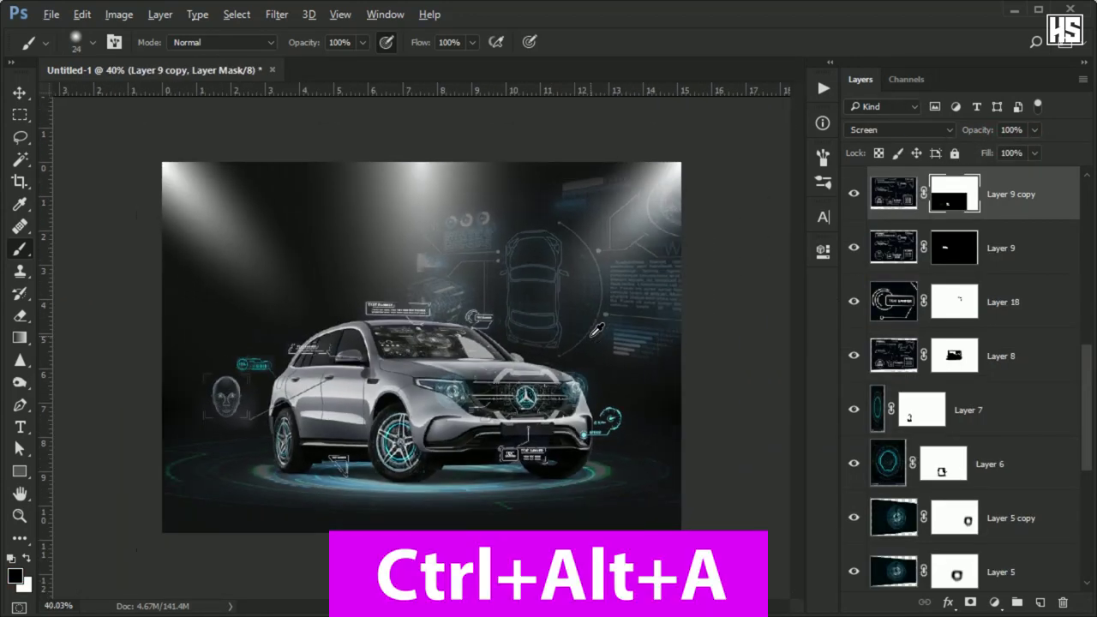
Group all layers, then duplicate the group and merge the copy into one layer
key(ctrl+alt+a)
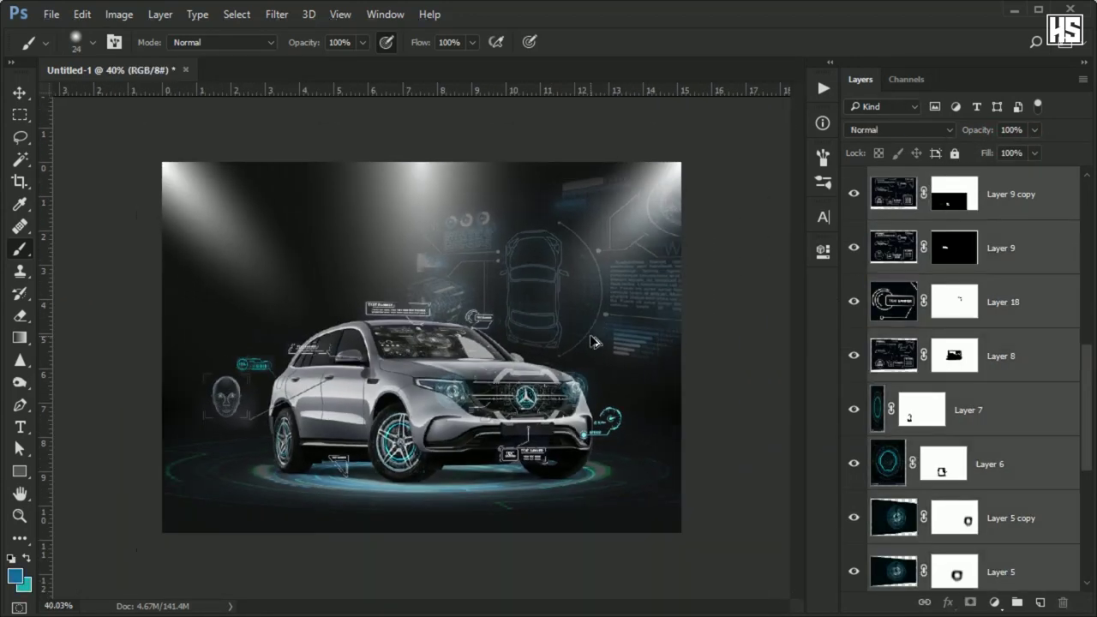
key(ctrl+g)
key(ctrl+j)
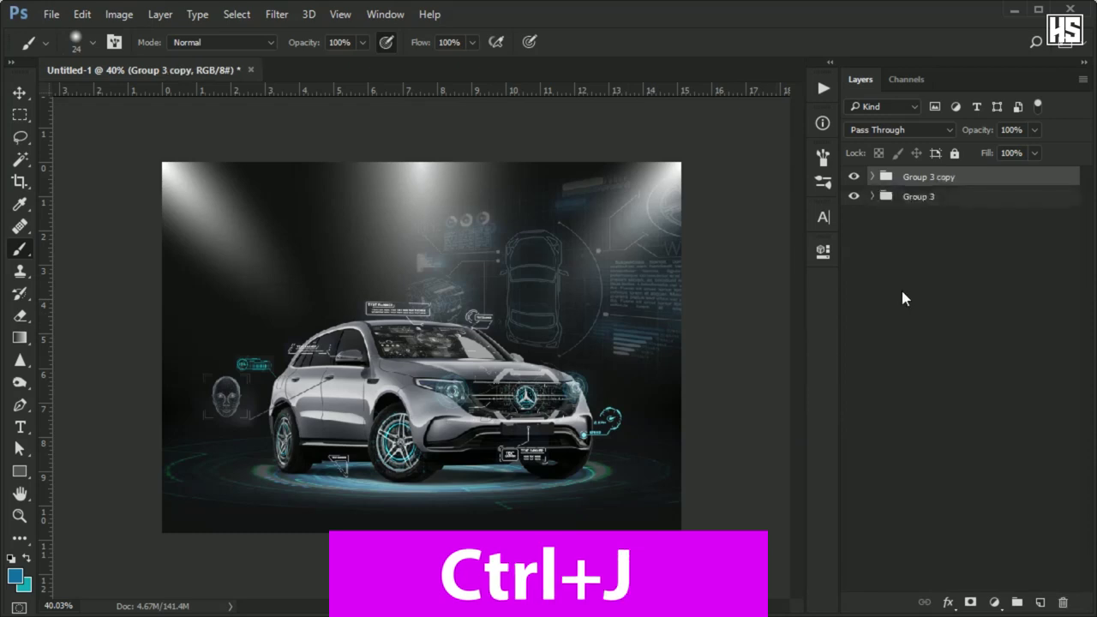
key(ctrl+e)
Copy the full canvas to a new Layer 19 and convert it to a Smart Object
key(m)
mouse_move(163, 162)
mouse_down()
mouse_move(298, 289)
mouse_move(729, 582)
mouse_up()
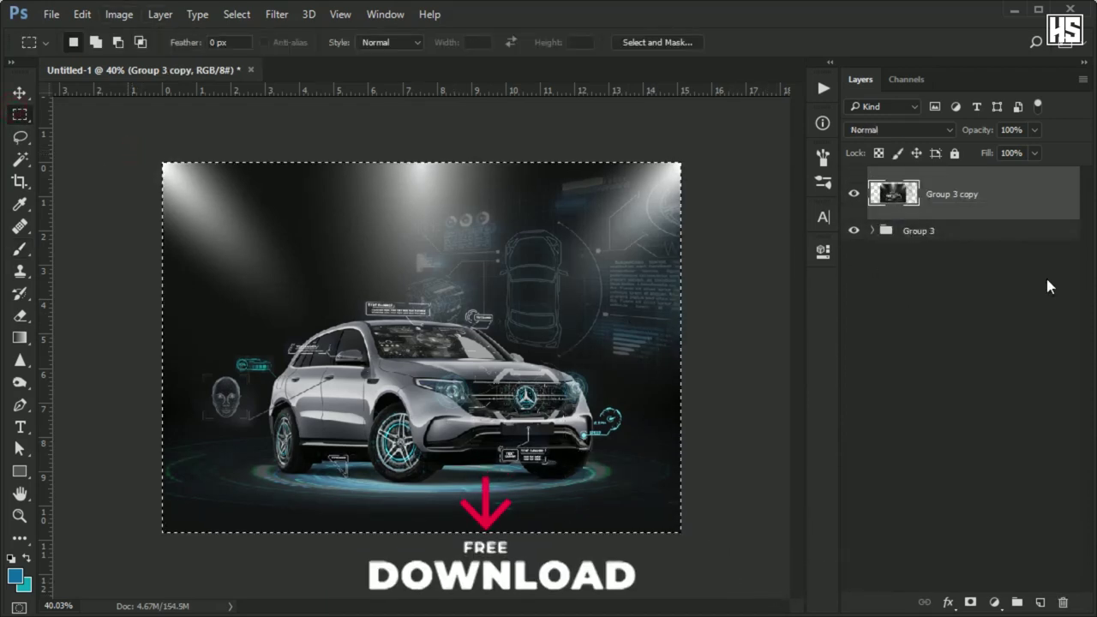
key(ctrl+j)
right_click(996, 185)
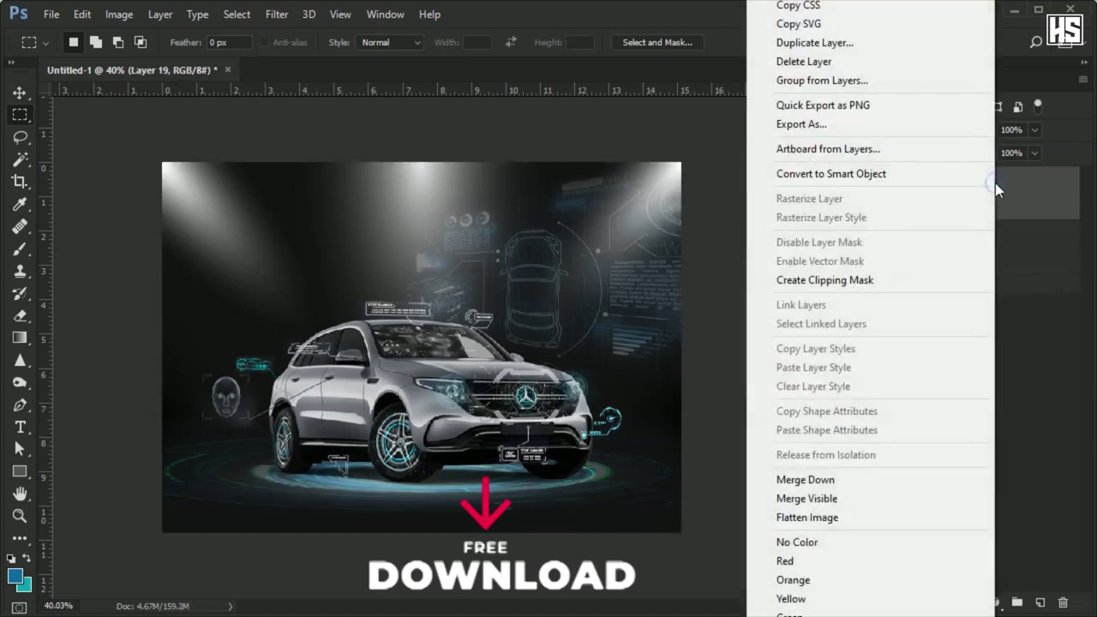
click(889, 176)
In the Camera Raw Filter, raise Clarity, deepen the Blacks and lower Contrast slightly
click(267, 16)
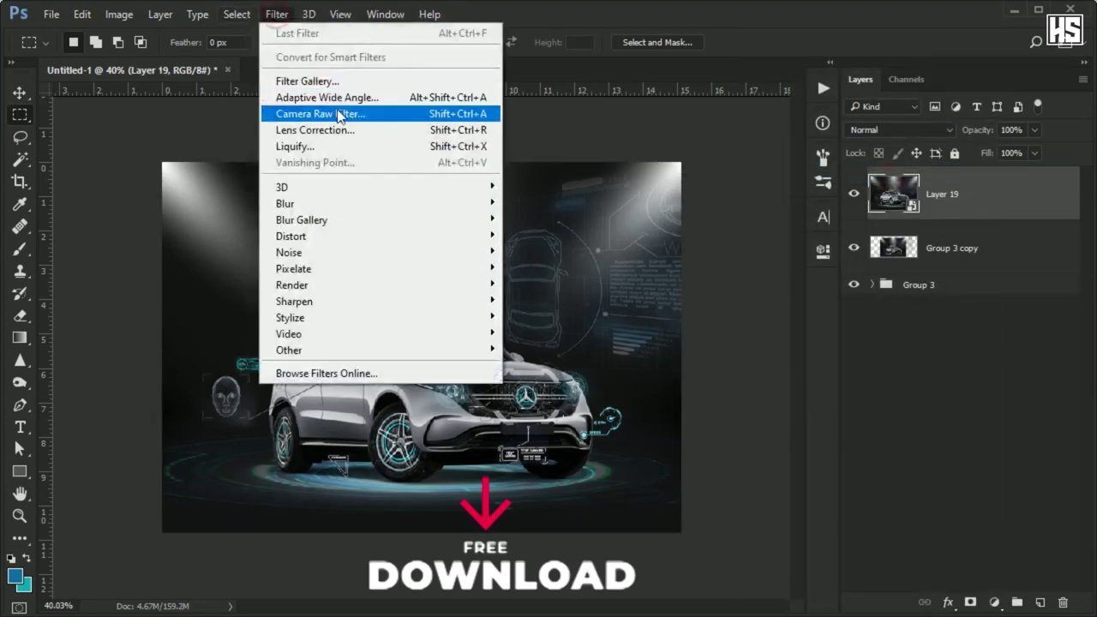
click(336, 110)
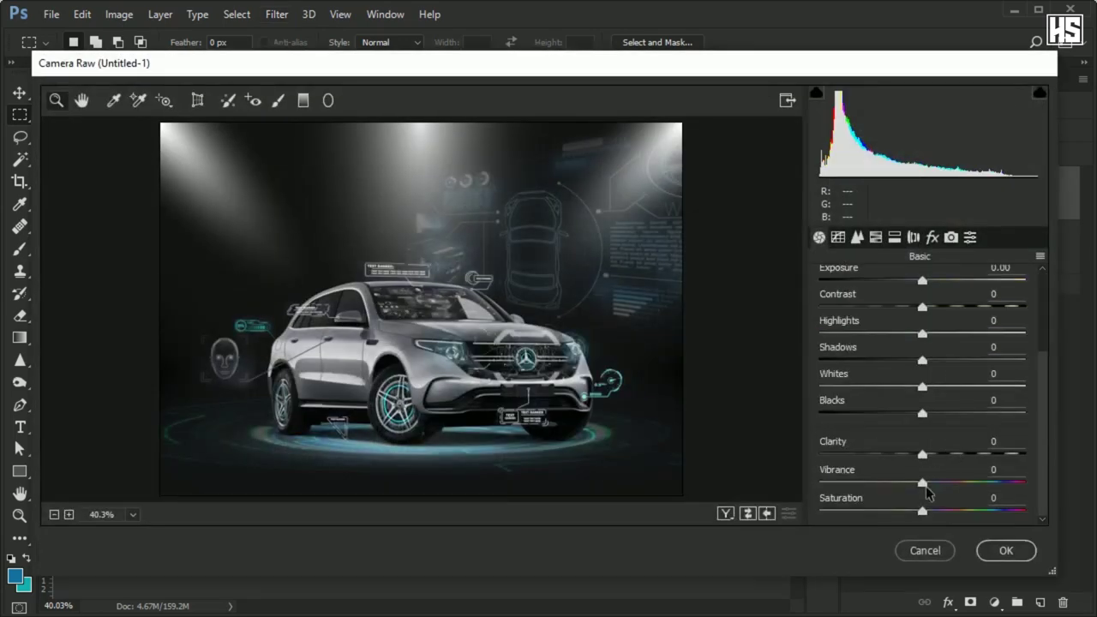
drag(922, 453, 985, 452)
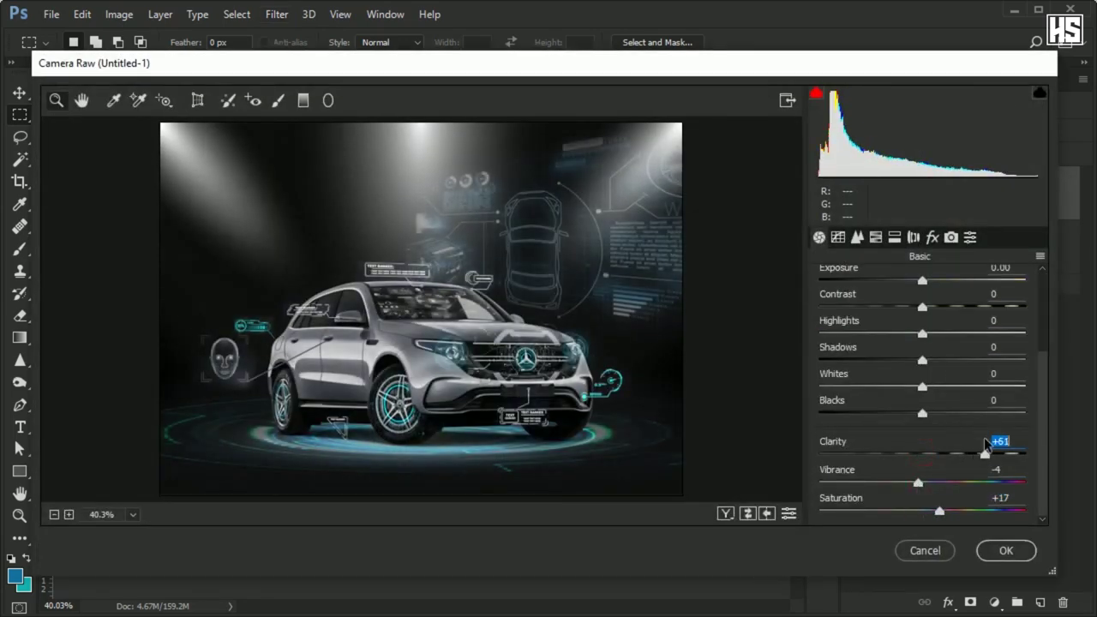
mouse_move(922, 413)
mouse_down()
mouse_move(902, 415)
mouse_move(882, 387)
mouse_up()
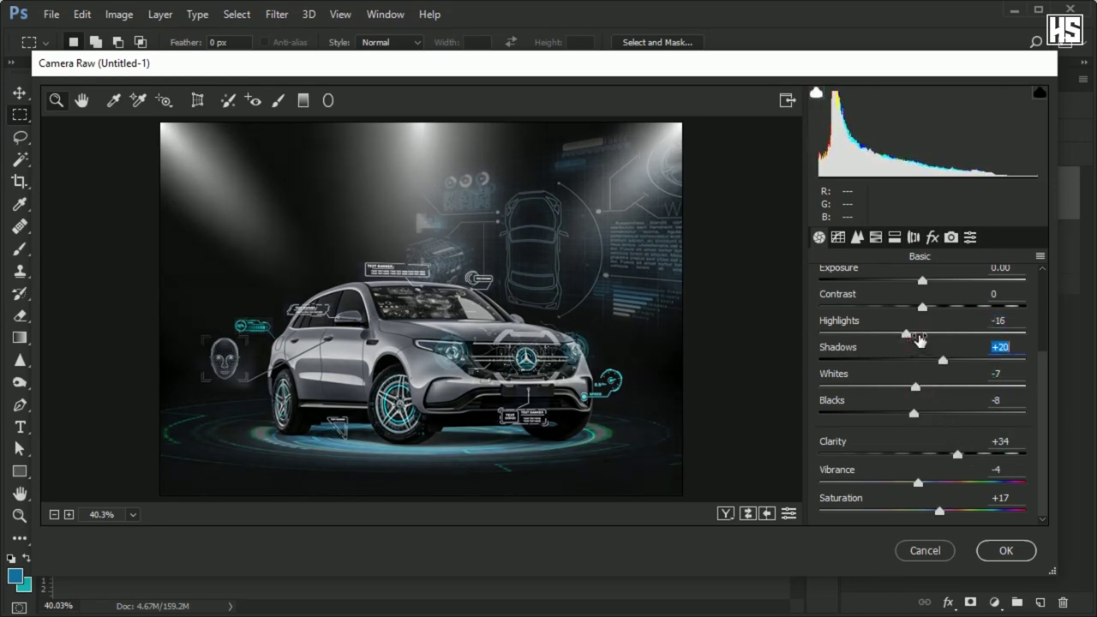
mouse_move(923, 305)
mouse_down()
mouse_move(908, 305)
mouse_move(923, 281)
mouse_move(931, 320)
mouse_move(917, 318)
mouse_up()
scroll(923, 283, up, 1)
scroll(924, 327, up, 2)
Brighten the highlights and lights on the Tone Curve, then apply the Camera Raw grading
click(838, 237)
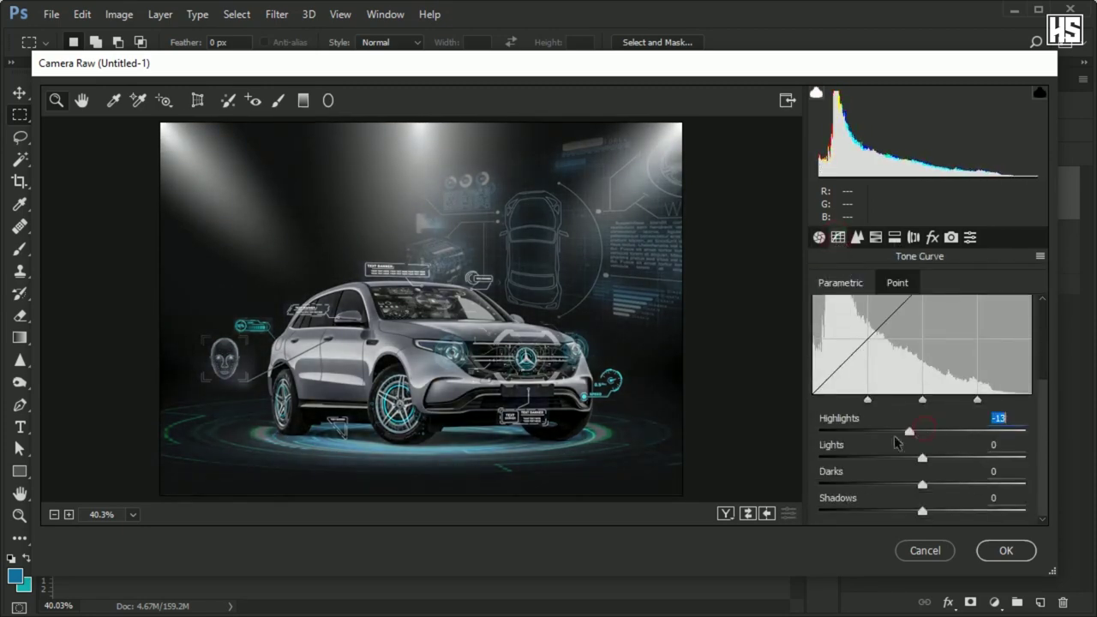
mouse_move(909, 431)
mouse_down()
mouse_move(936, 431)
mouse_move(925, 485)
mouse_up()
click(857, 238)
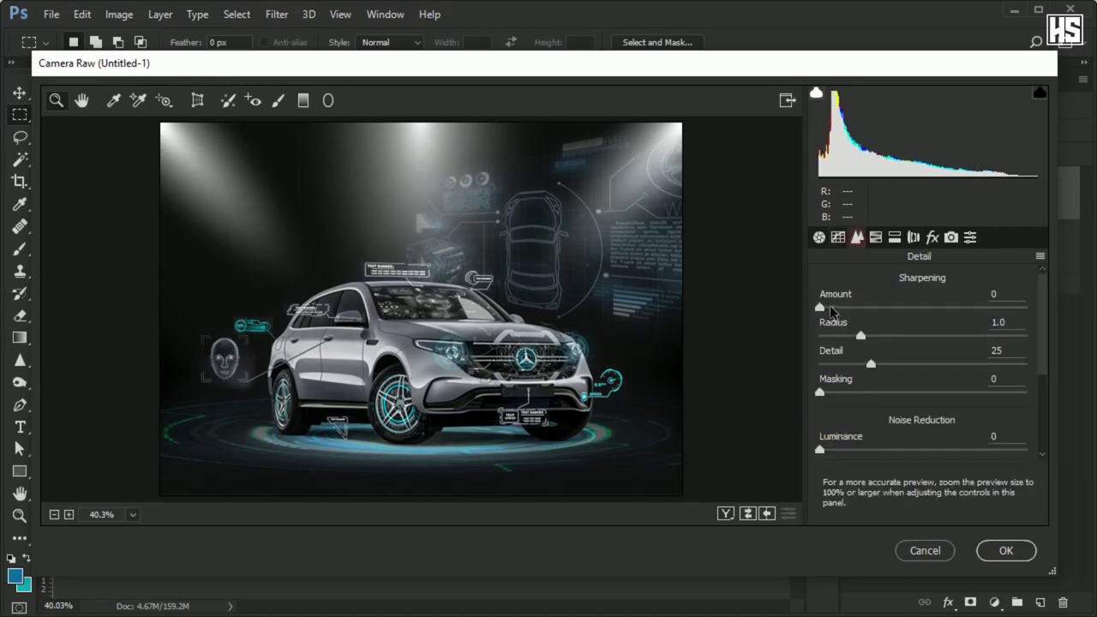
click(875, 237)
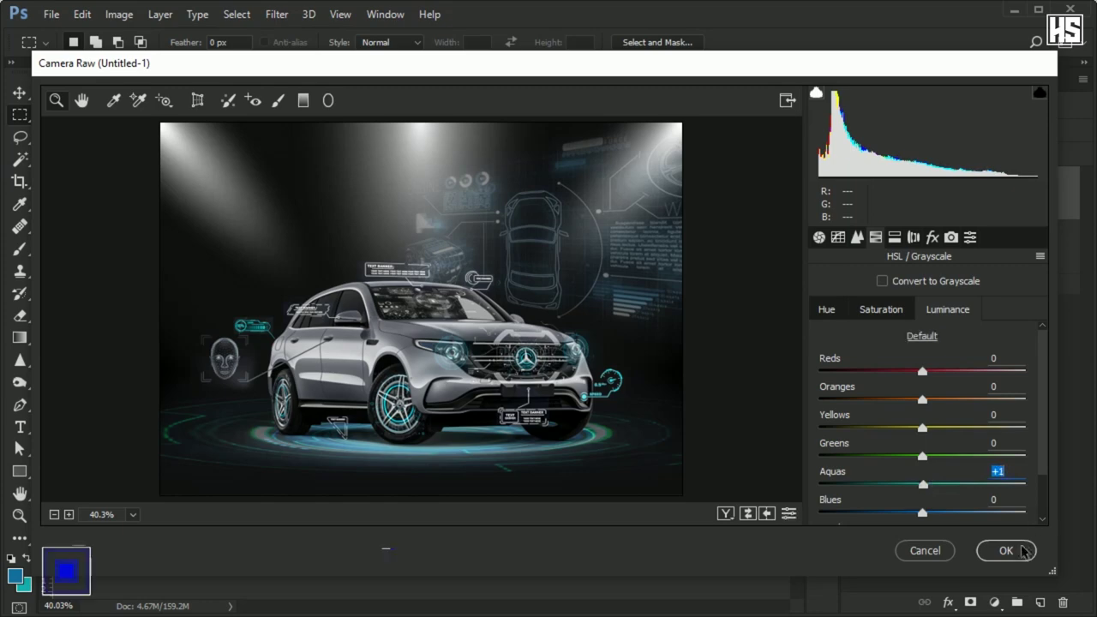
click(1006, 551)
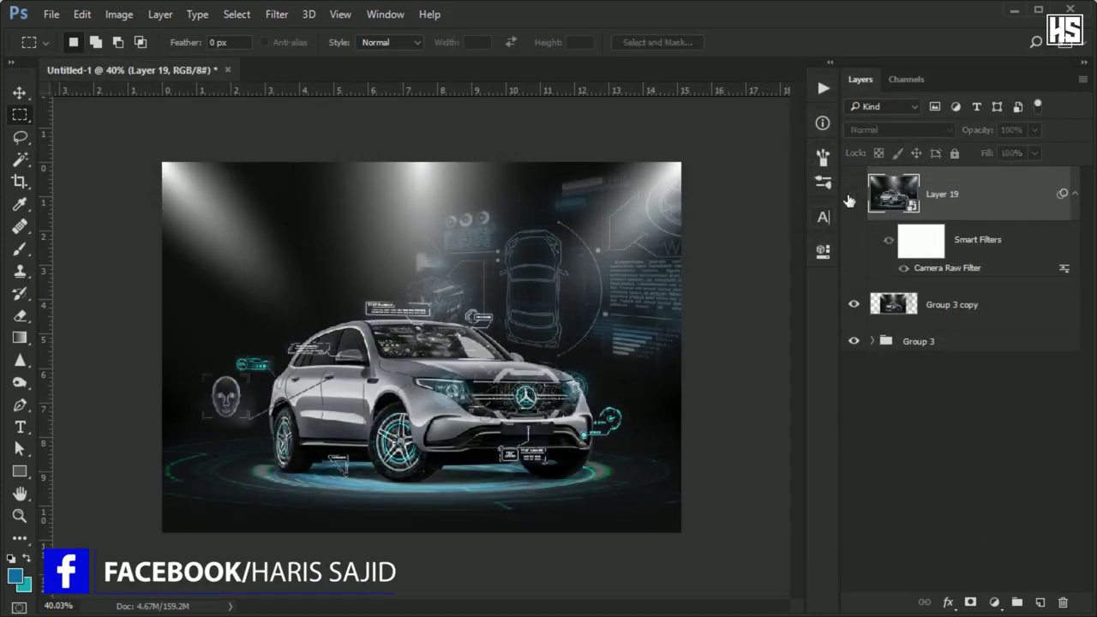
Toggle Layer 19 off and on to compare before and after the grading
click(848, 197)
click(853, 193)
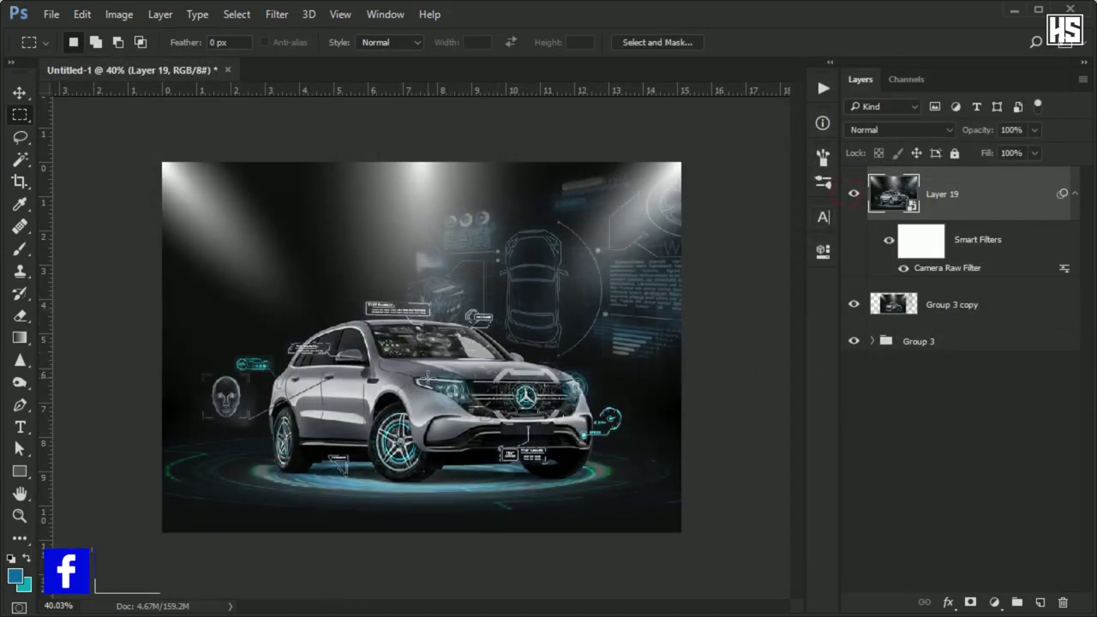
scroll(341, 358, up, 4)
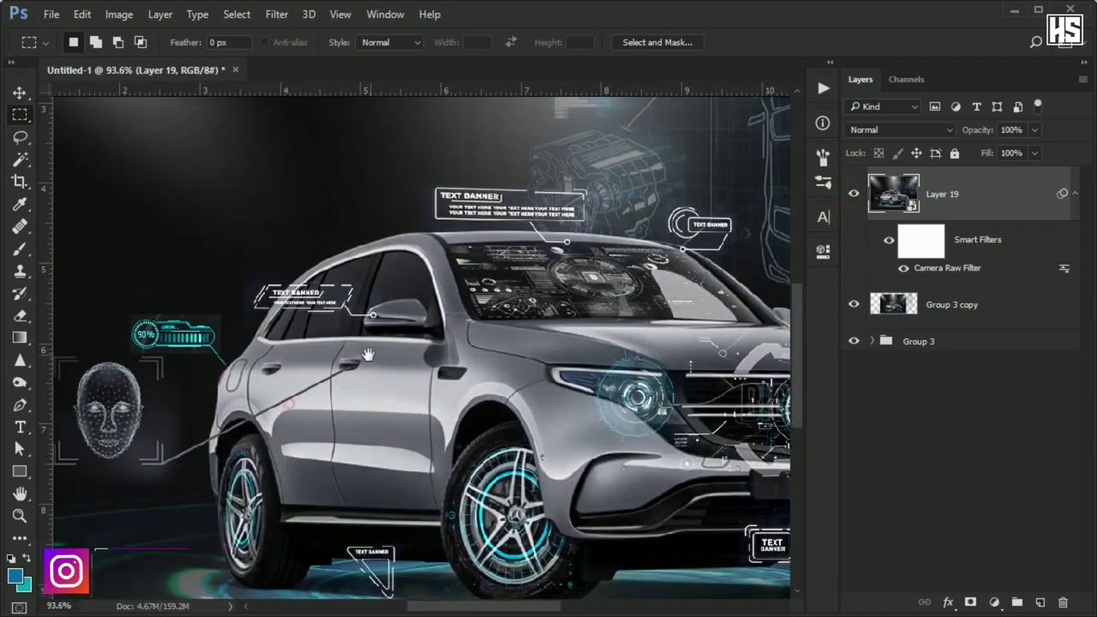
scroll(434, 316, up, 3)
Add a new Color Dodge layer and brush a glow point on the side mirror
key(ctrl+shift+alt+n)
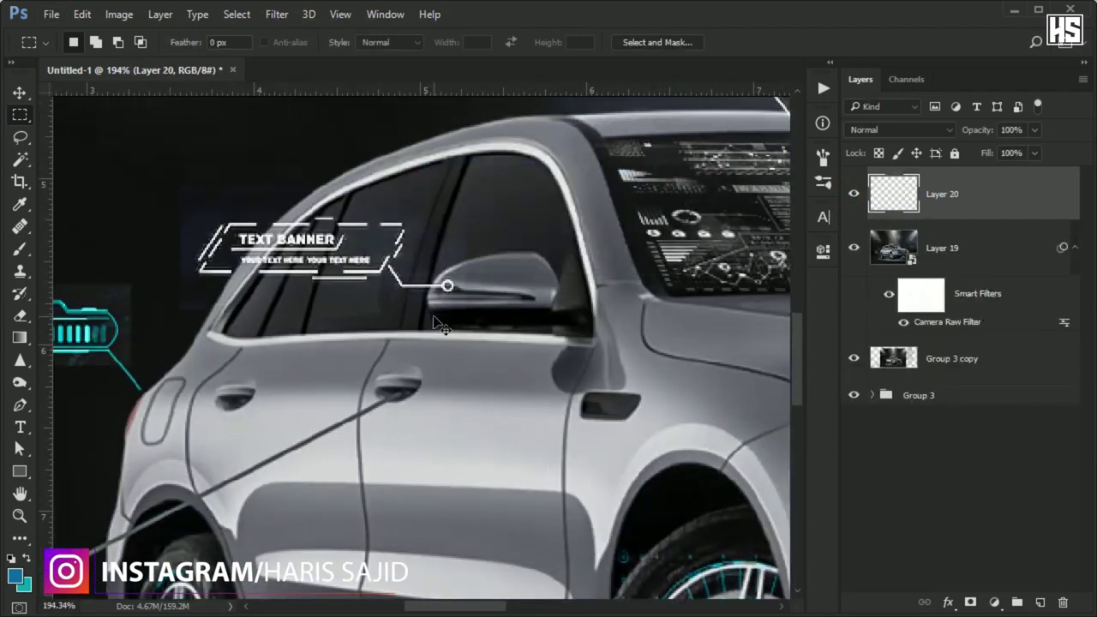
scroll(439, 298, up, 2)
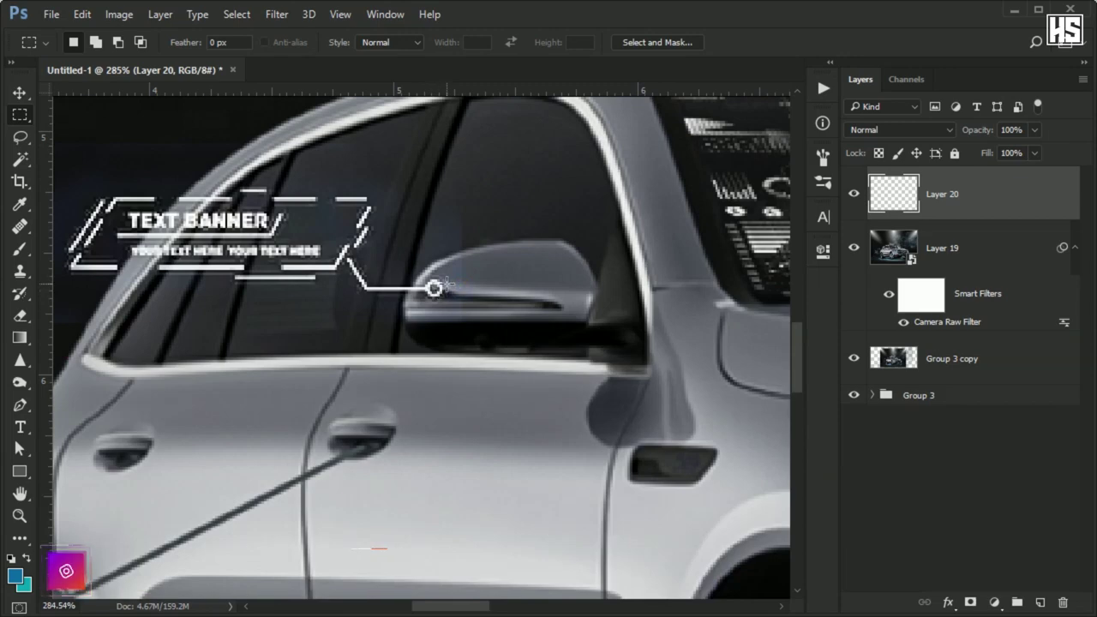
key(b)
key(shift+alt+d)
click(434, 288)
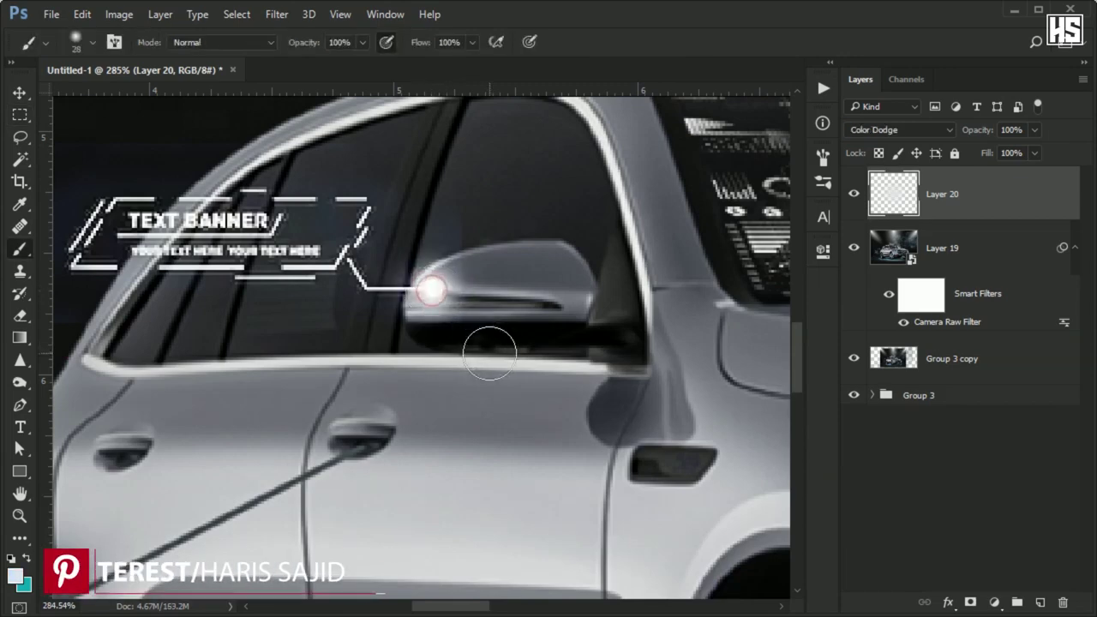
Paint a bright glow over the grille emblem
scroll(485, 355, down, 2)
scroll(355, 252, up, 4)
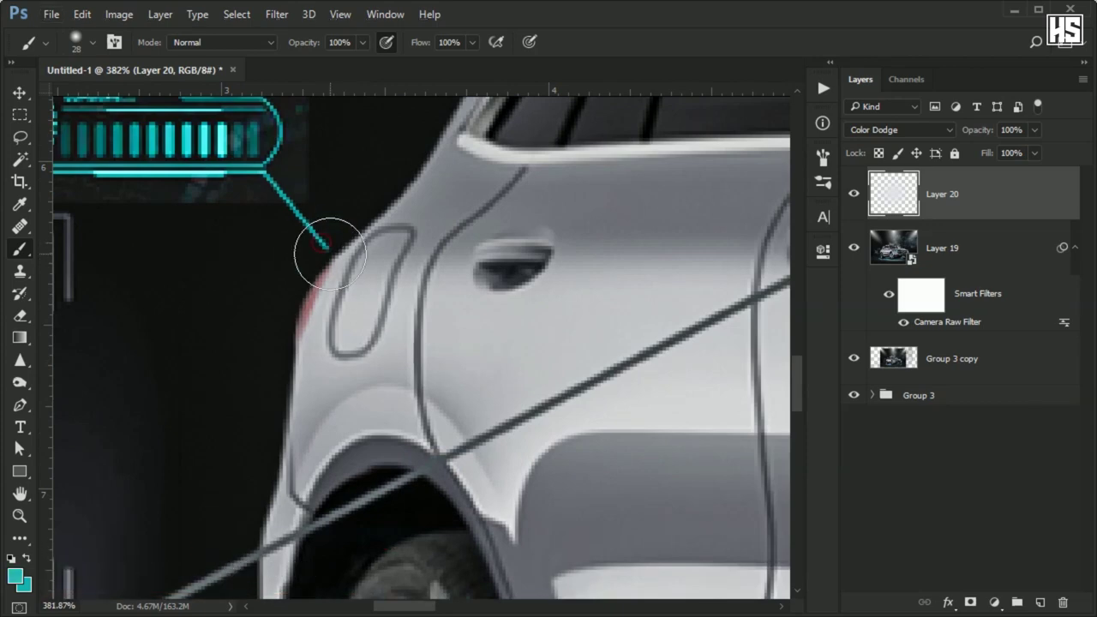
scroll(458, 326, right, 5)
scroll(612, 289, right, 2)
scroll(257, 335, right, 5)
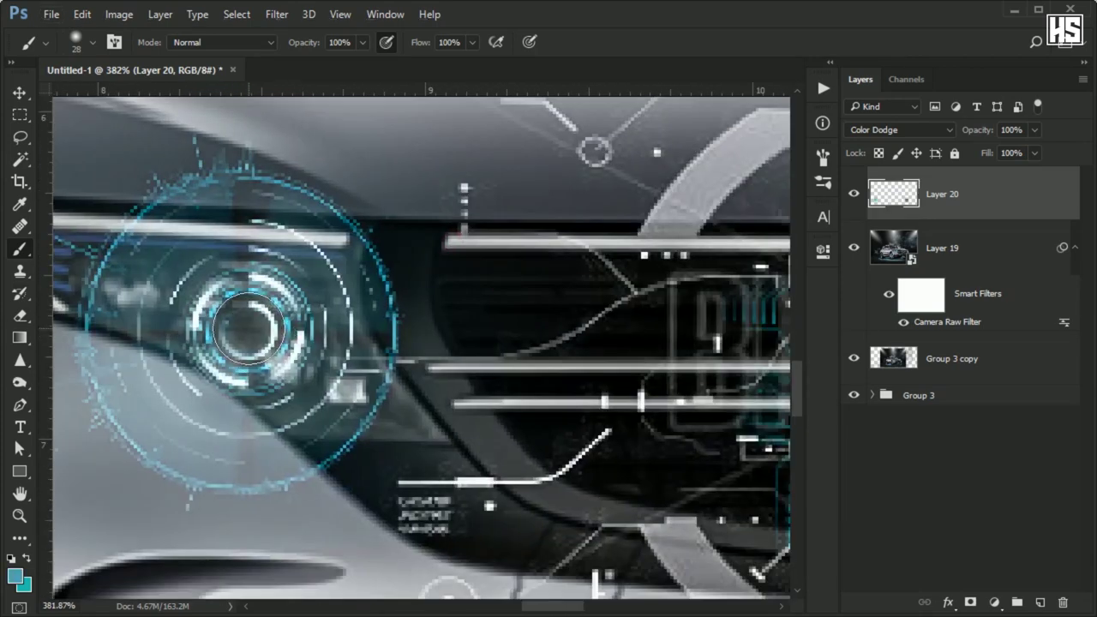
scroll(248, 328, right, 5)
click(522, 356)
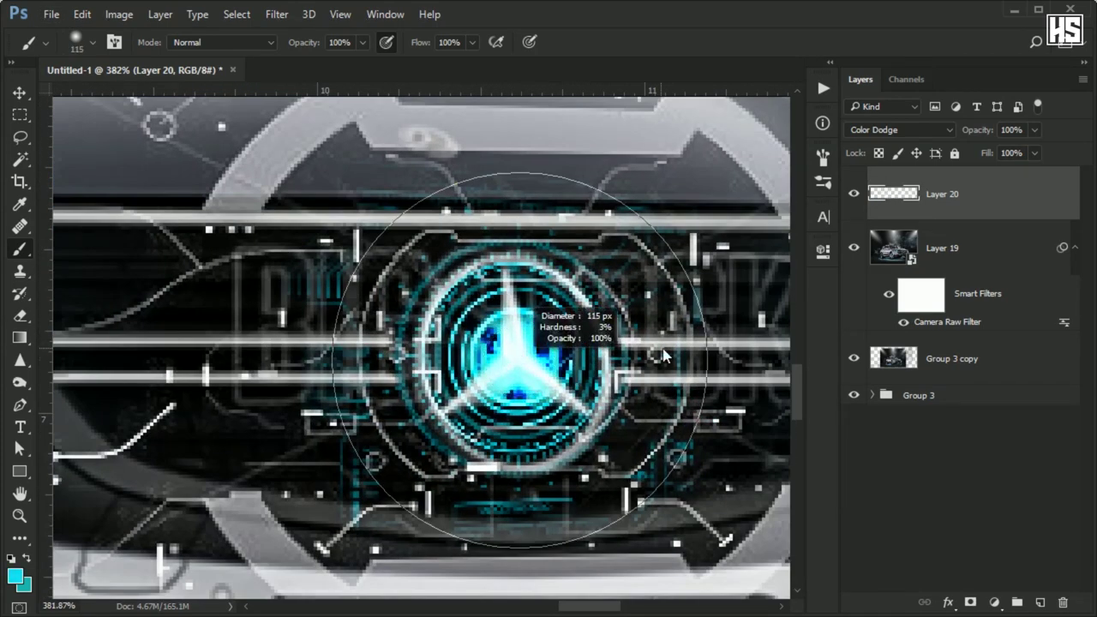
Enlarge the brush, soften its flow, and dab glows on the SPEED gauge point and banner line end
key(shift+2)
key(shift+9)
scroll(527, 355, right, 5)
drag(377, 257, 360, 257)
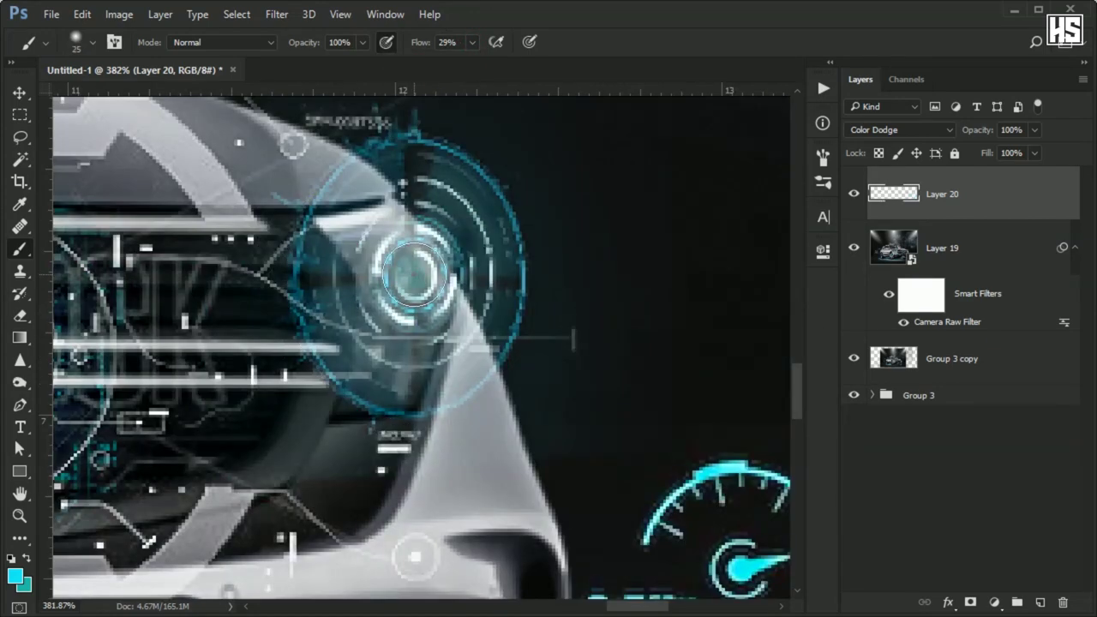
scroll(403, 359, down, 3)
alt+right_click(438, 467)
scroll(411, 343, left, 5)
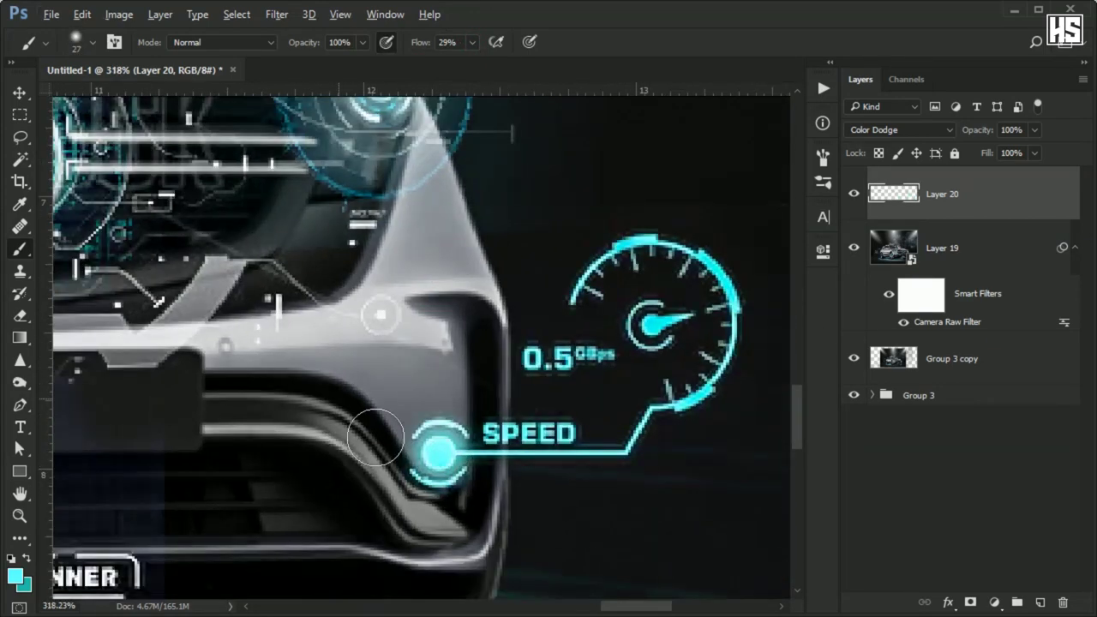
scroll(316, 341, up, 2)
click(310, 359)
scroll(420, 343, down, 5)
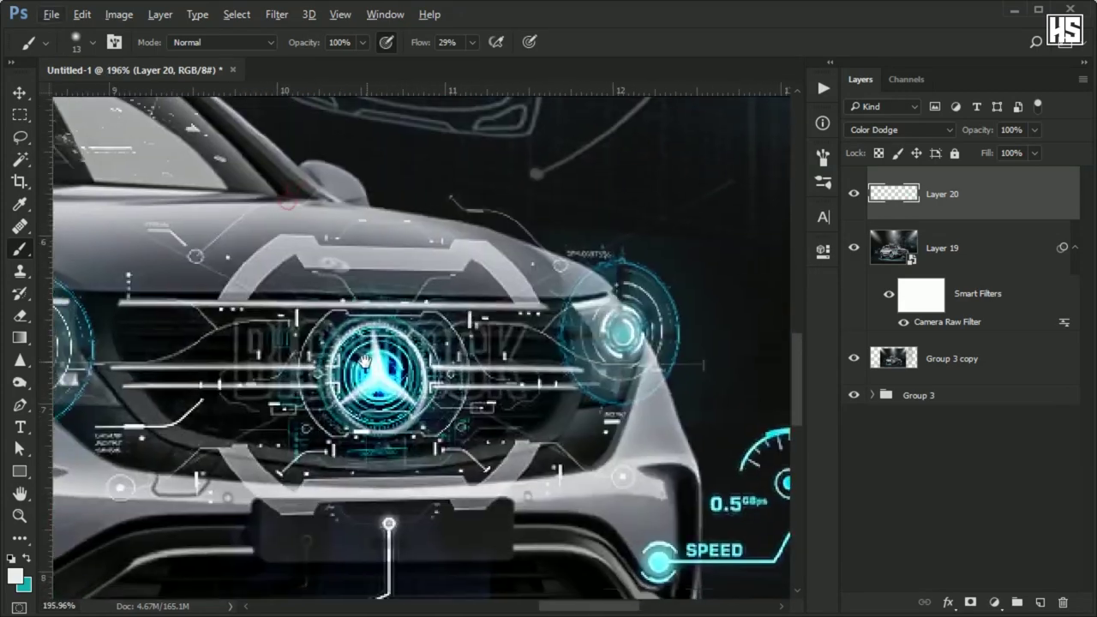
scroll(352, 287, up, 5)
click(350, 286)
Set the brush flow to 56% and opacity to 72%
scroll(137, 354, left, 5)
scroll(137, 354, left, 5)
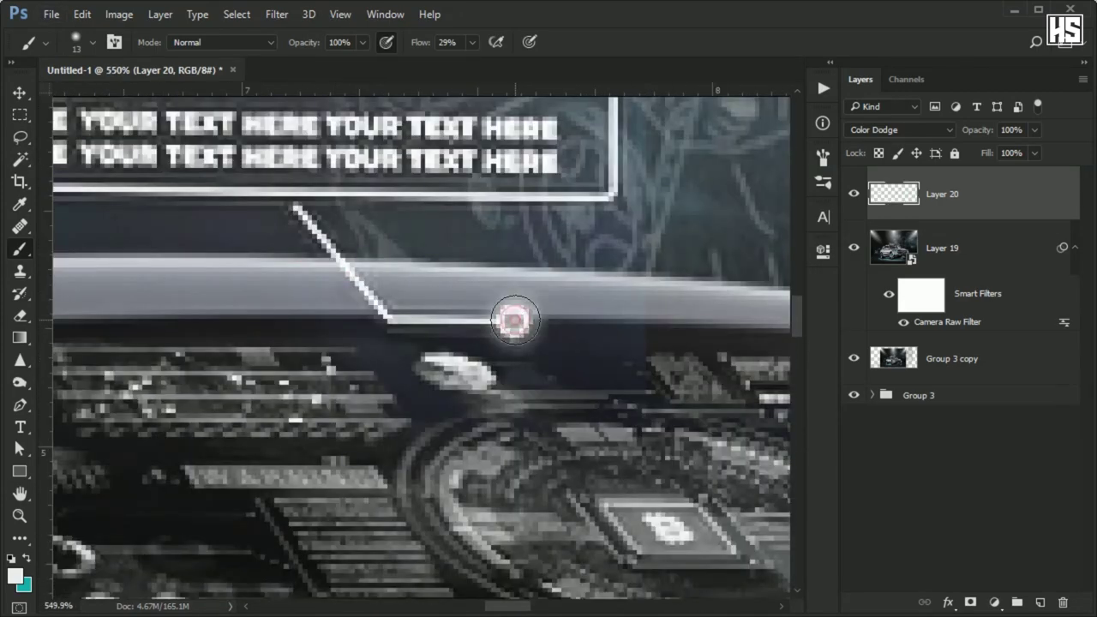
scroll(515, 321, down, 5)
scroll(446, 293, up, 3)
key(shift+0)
scroll(437, 317, up, 2)
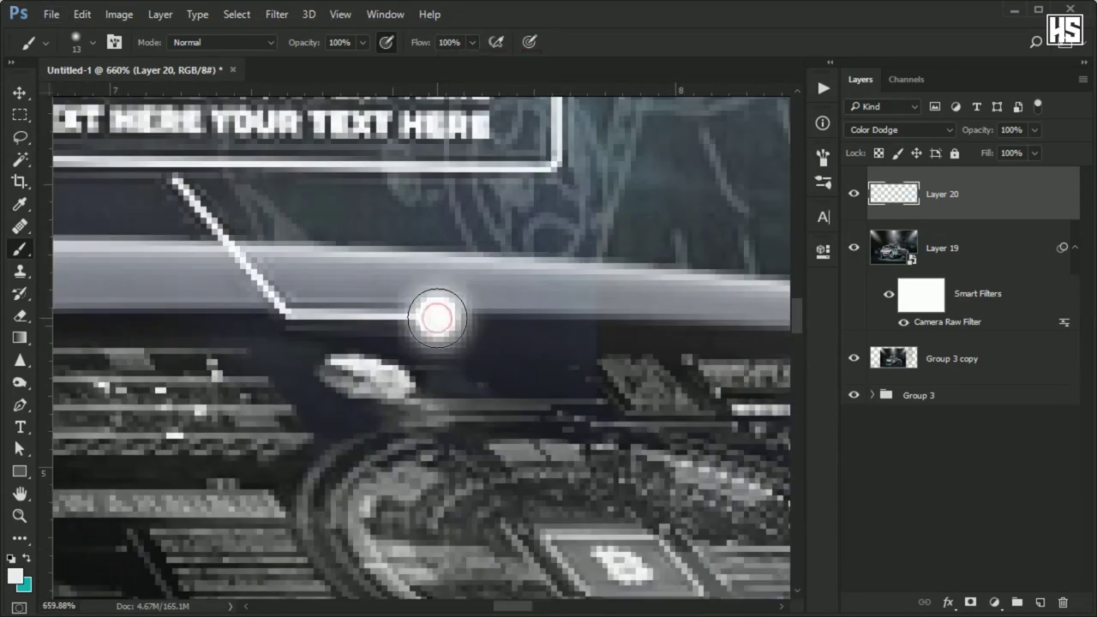
key(shift+5)
key(shift+6)
key(7)
key(2)
Add a glow to the wheel hub
scroll(437, 317, down, 3)
scroll(527, 312, down, 2)
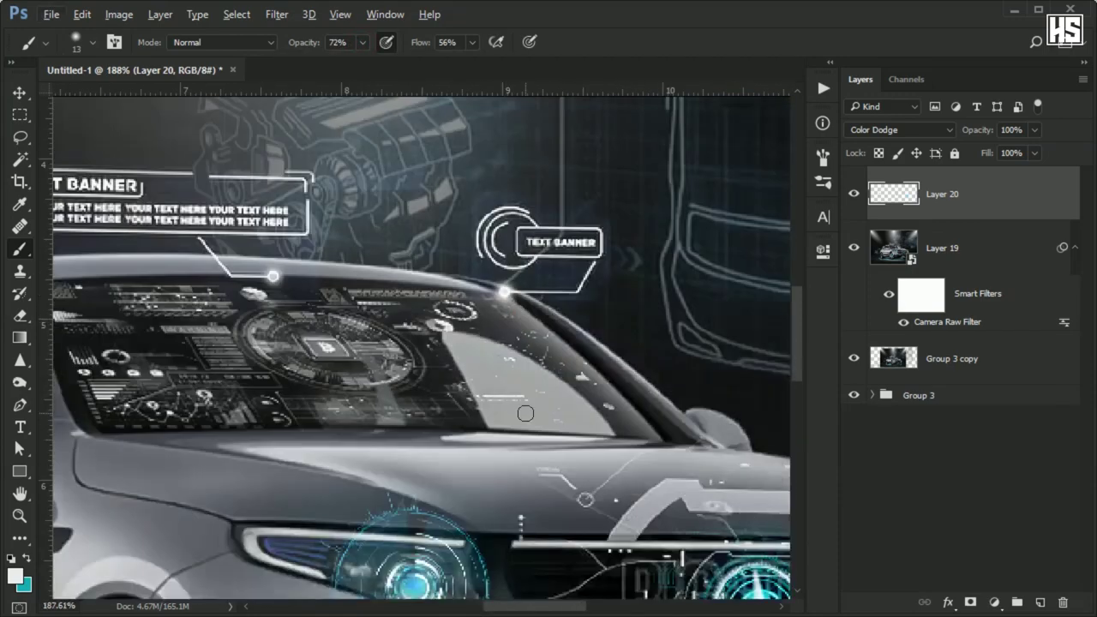
scroll(525, 413, down, 6)
scroll(429, 369, left, 5)
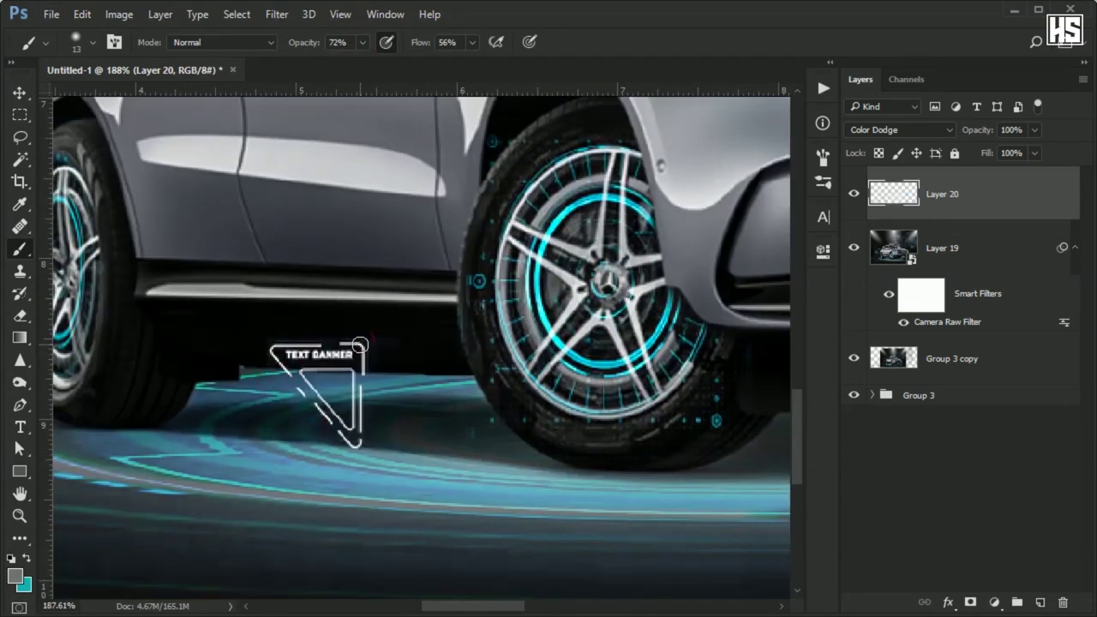
scroll(363, 434, up, 2)
scroll(361, 437, up, 1)
drag(326, 309, 338, 323)
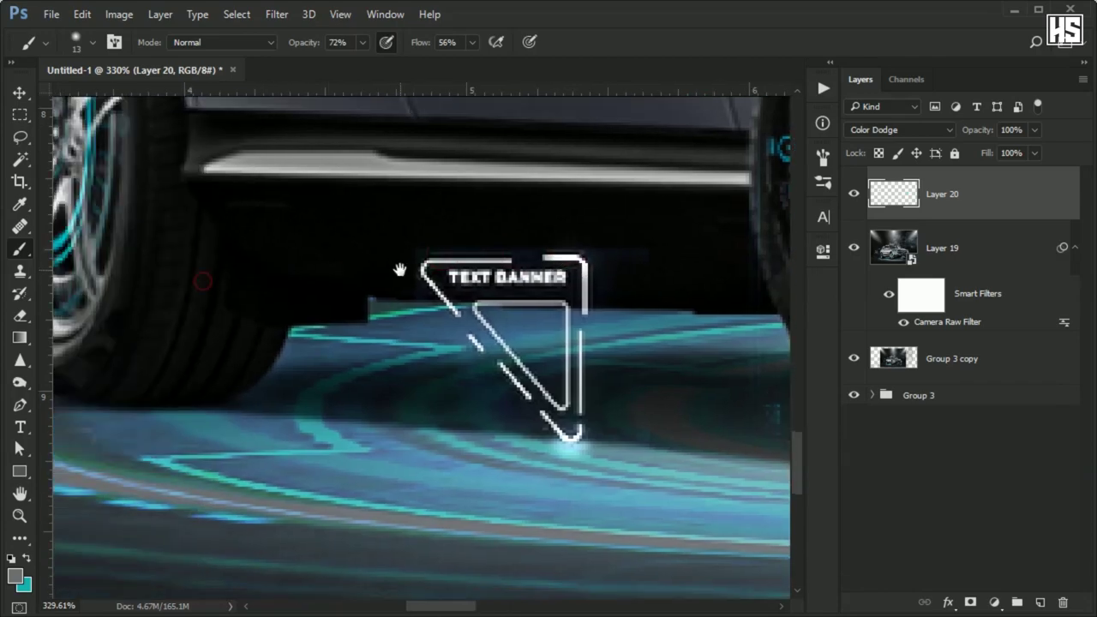
drag(371, 266, 489, 300)
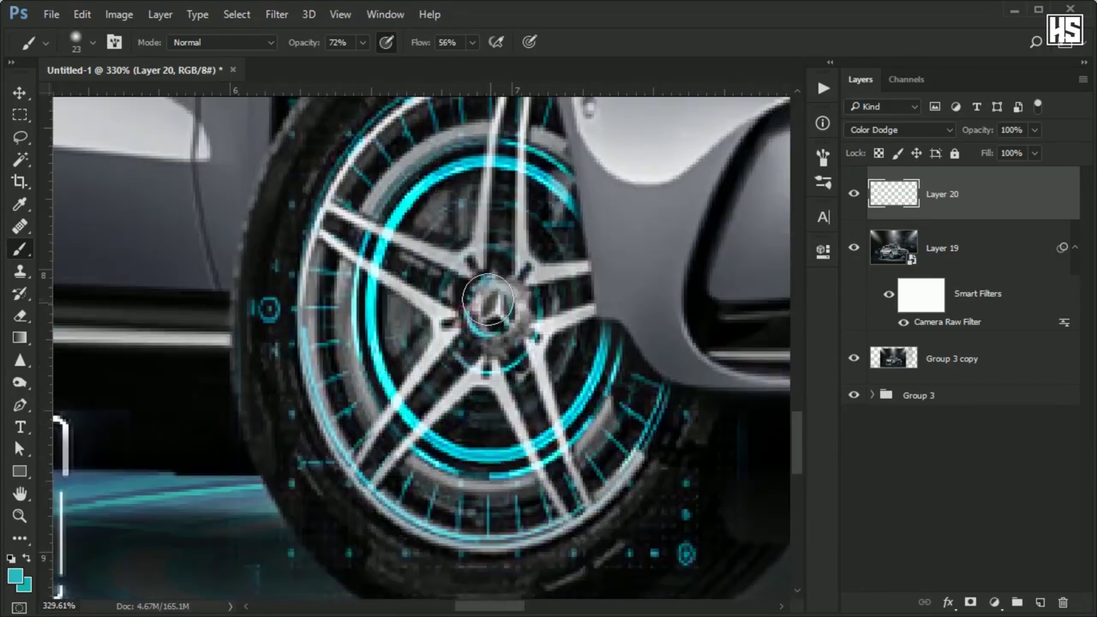
click(487, 300)
Hide Layer 20 to compare the image without the glows
scroll(487, 300, down, 3)
scroll(488, 299, down, 1)
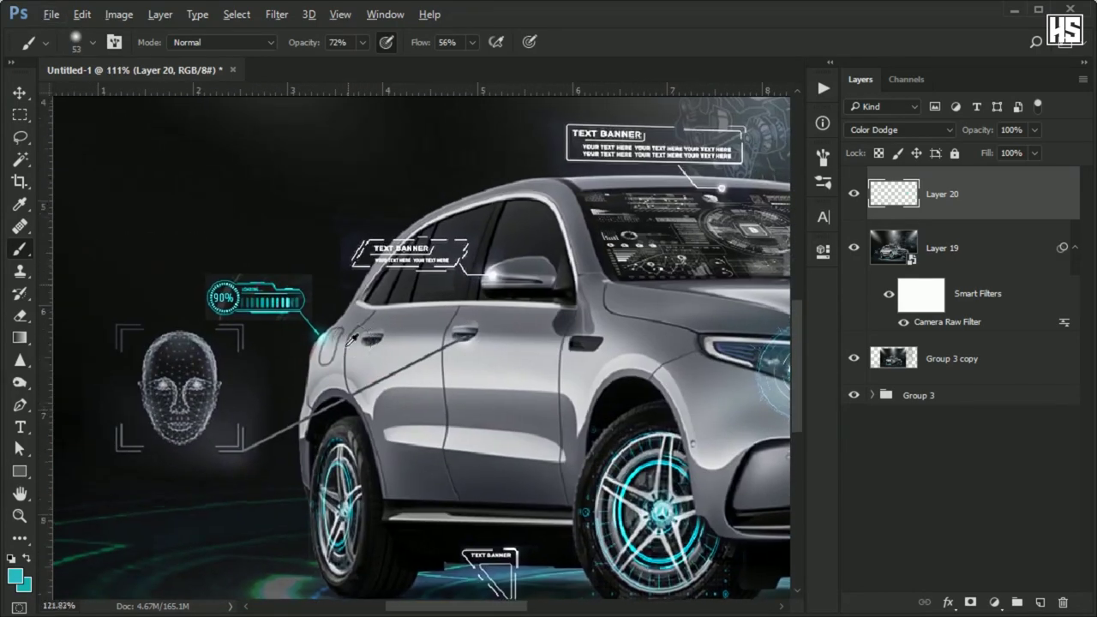
scroll(488, 299, down, 1)
scroll(698, 276, down, 1)
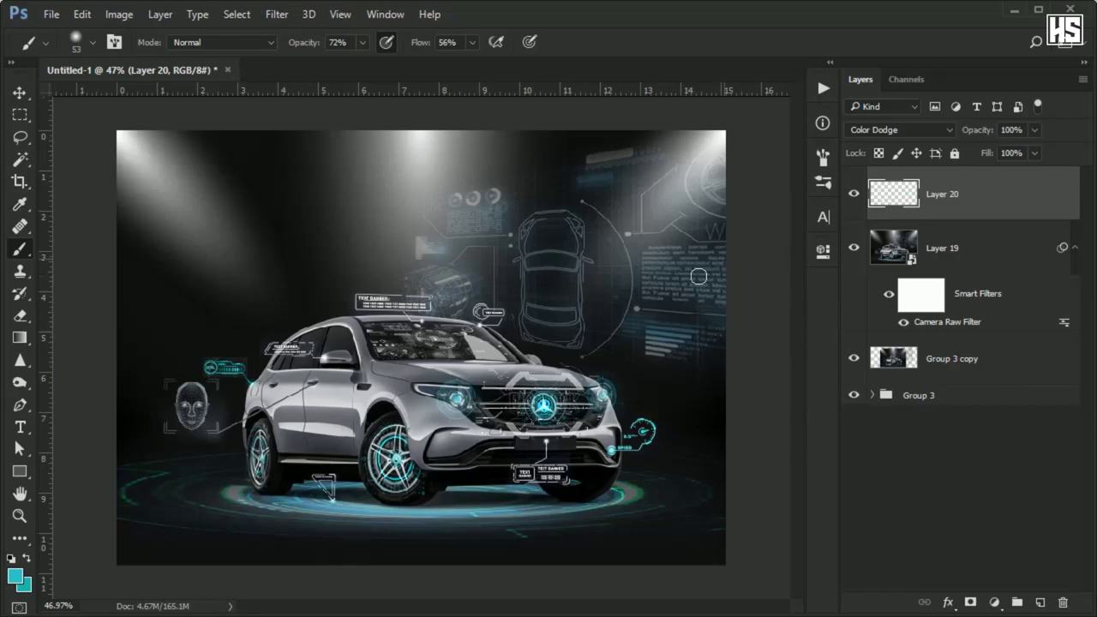
click(859, 196)
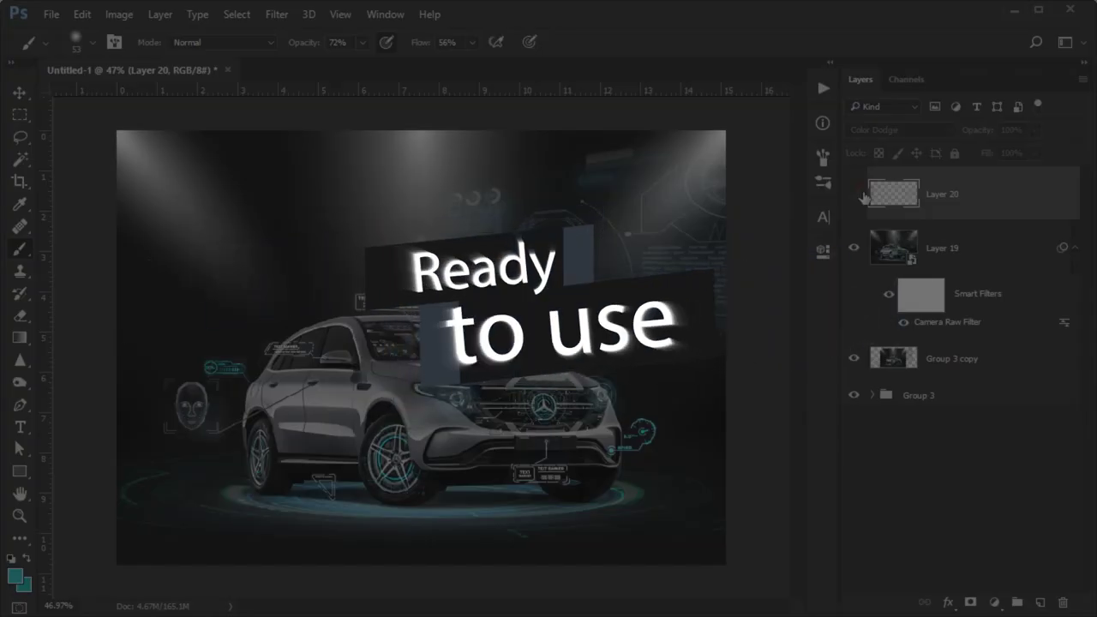